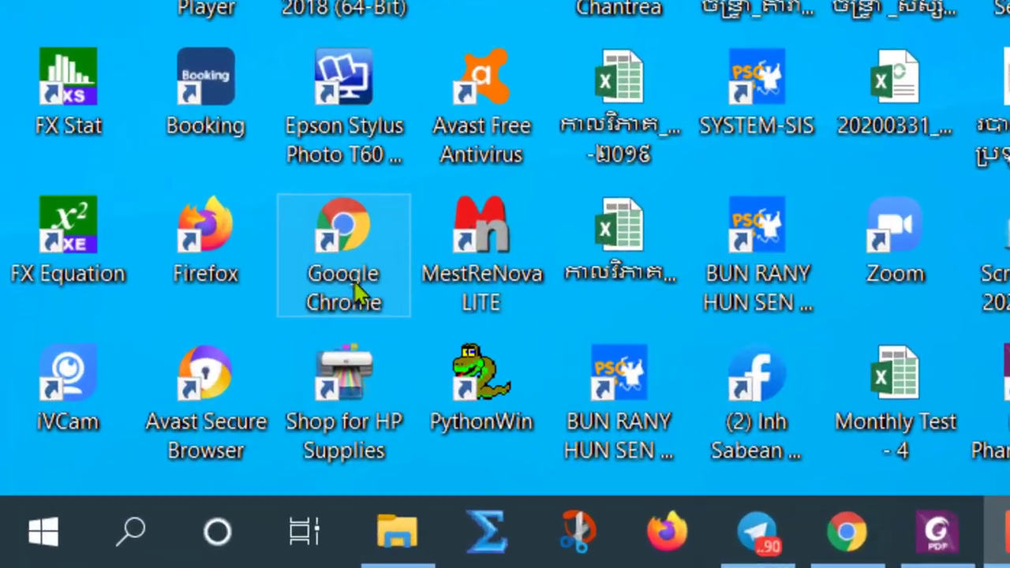
- Launch Google Chrome from the desktop and maximize its window
double_click(359, 293)
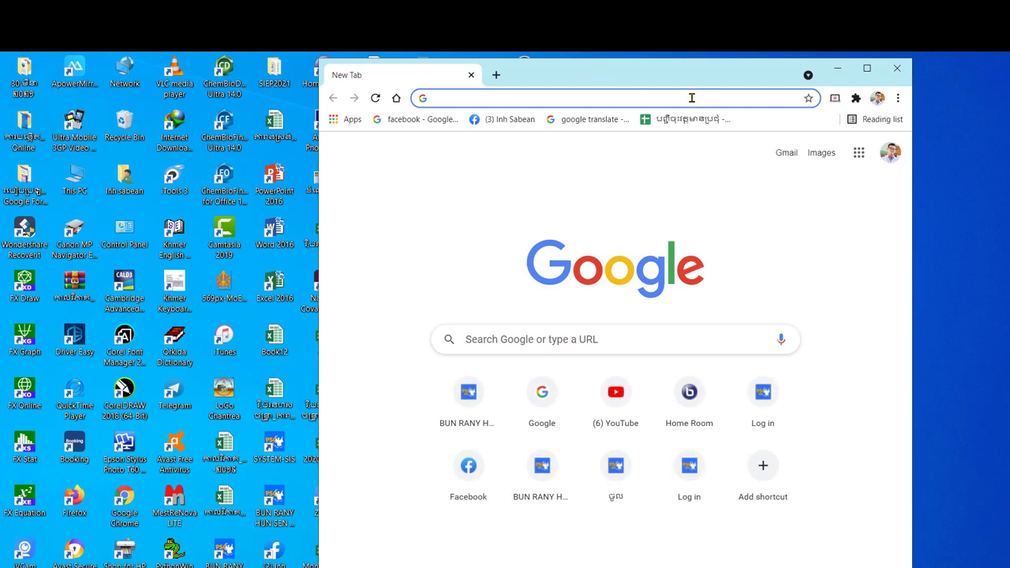
left_click_drag(630, 80, 544, 82)
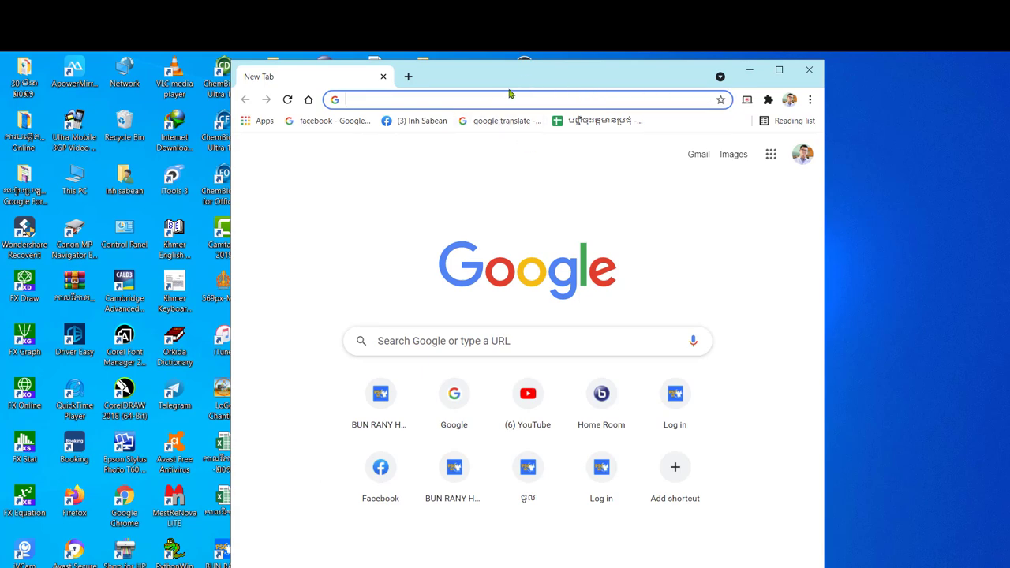
left_click(784, 74)
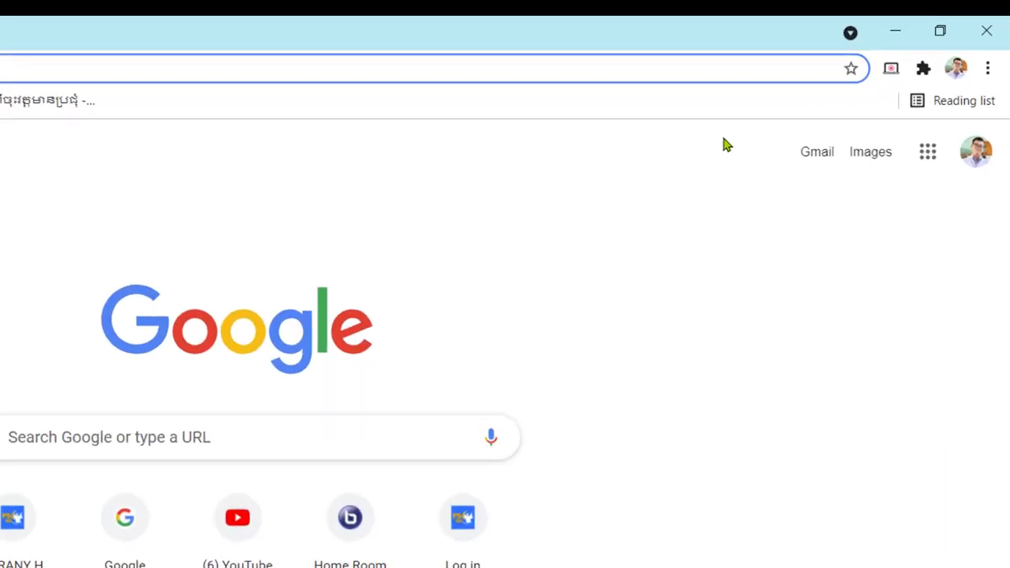
- Open Google Forms from the Google apps list and create a blank form
left_click(956, 140)
scroll(836, 521, "down", 5)
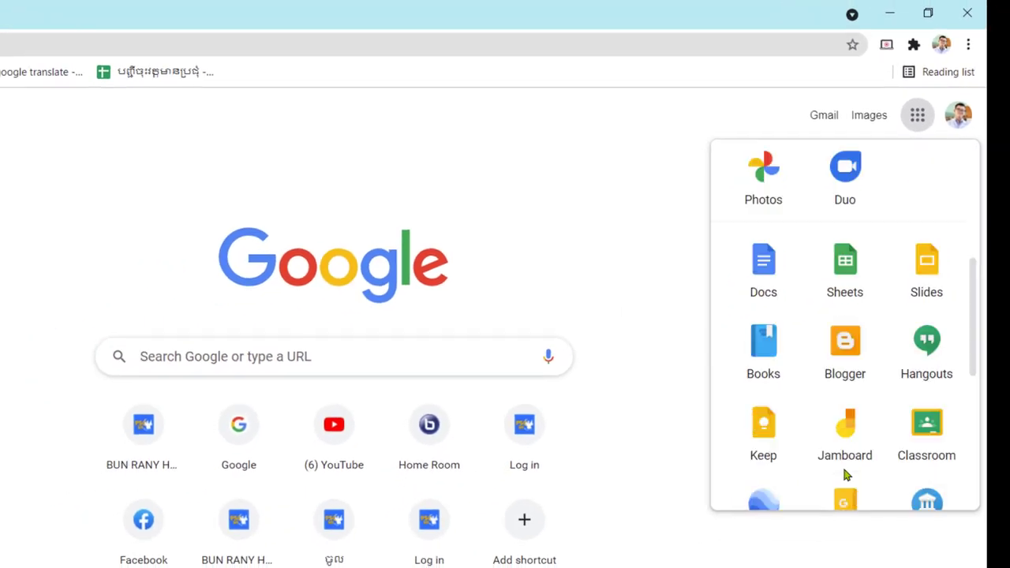
left_click(925, 333)
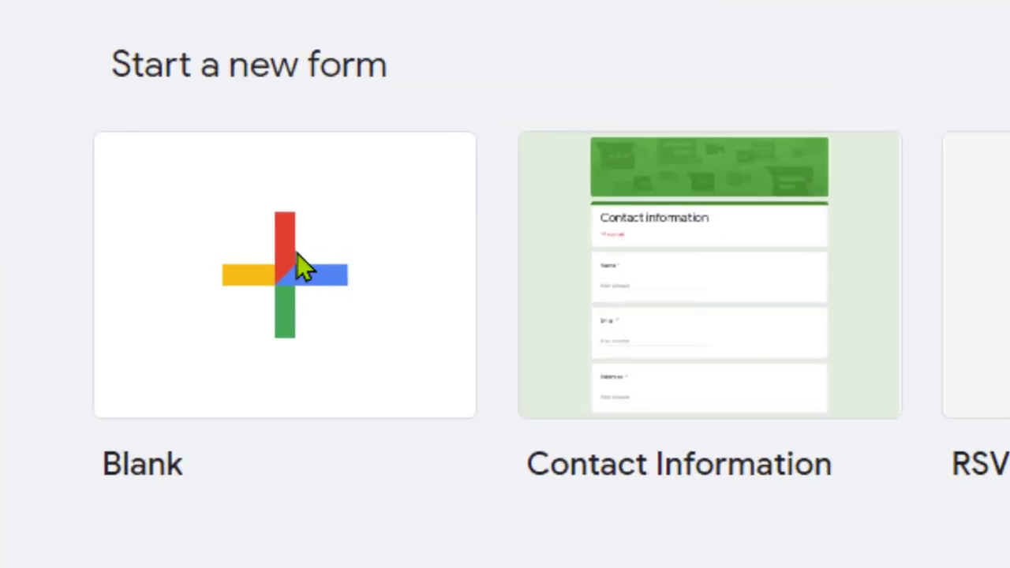
left_click(297, 253)
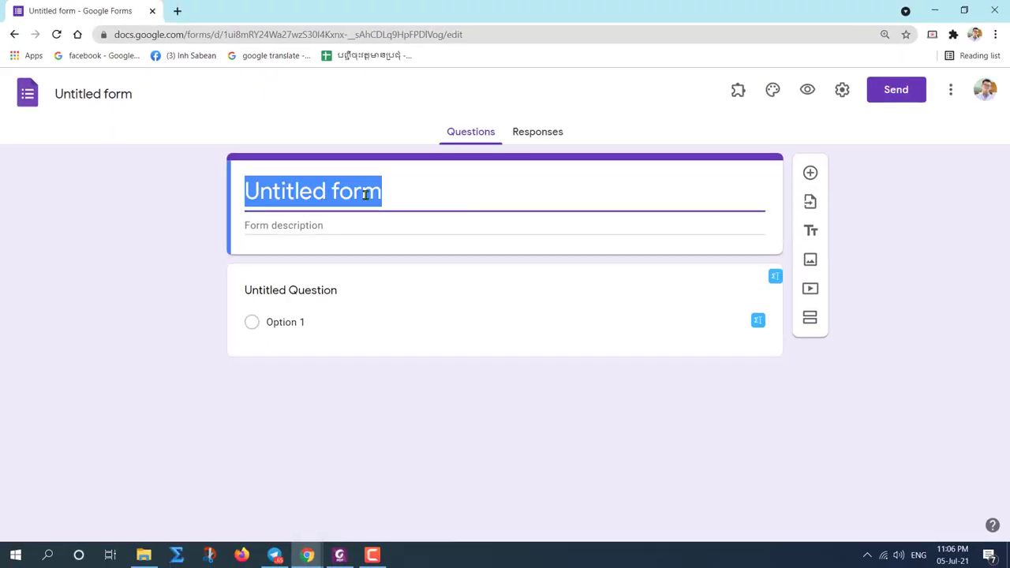
- Show the browser's list of installed extensions to check for EquatIO
left_click(428, 194)
left_click(312, 194)
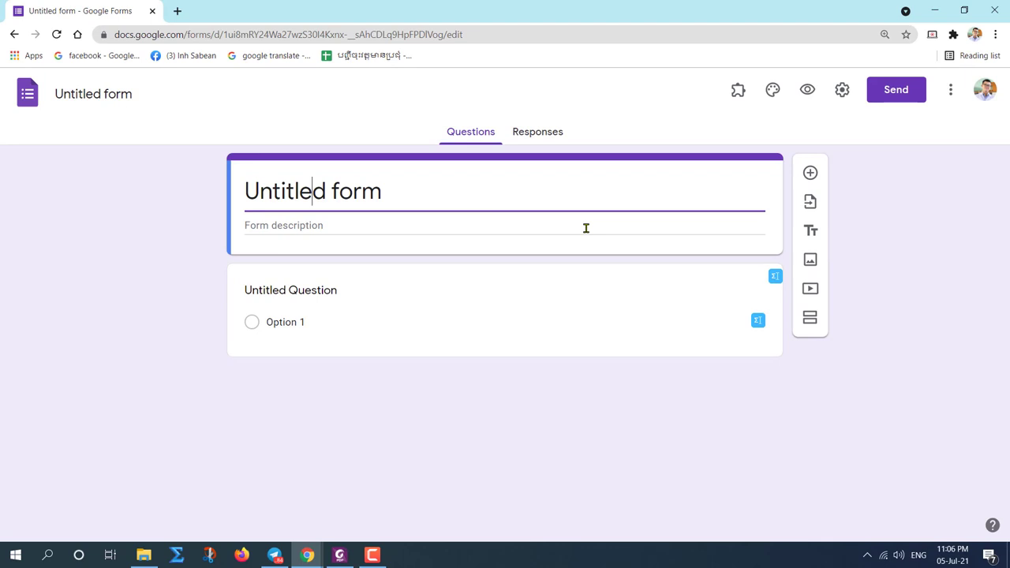
left_click(313, 290)
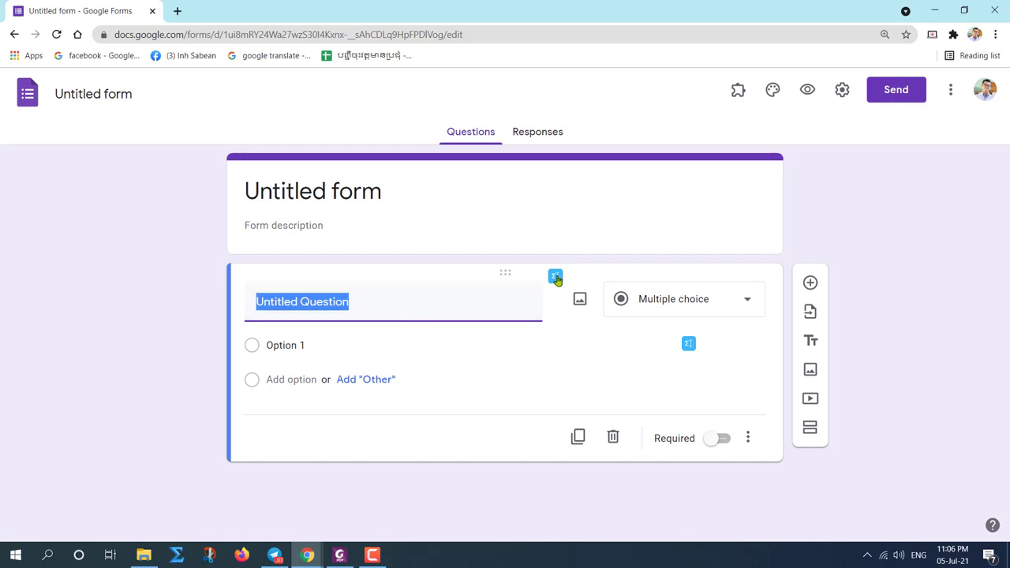
left_click(953, 34)
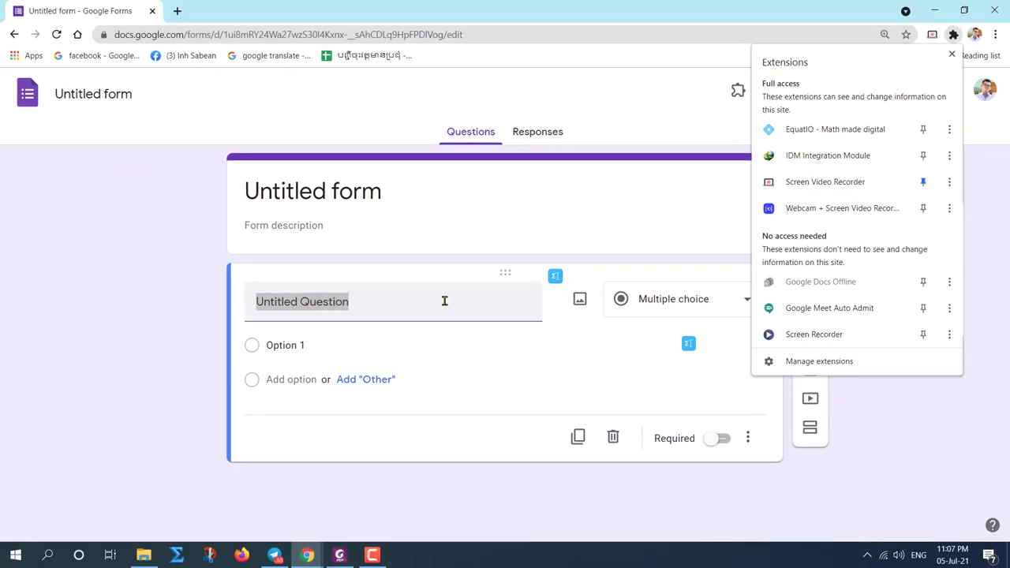
- Replace the first question's placeholder title with "1.គណនា"
left_click(383, 306)
left_click(383, 307)
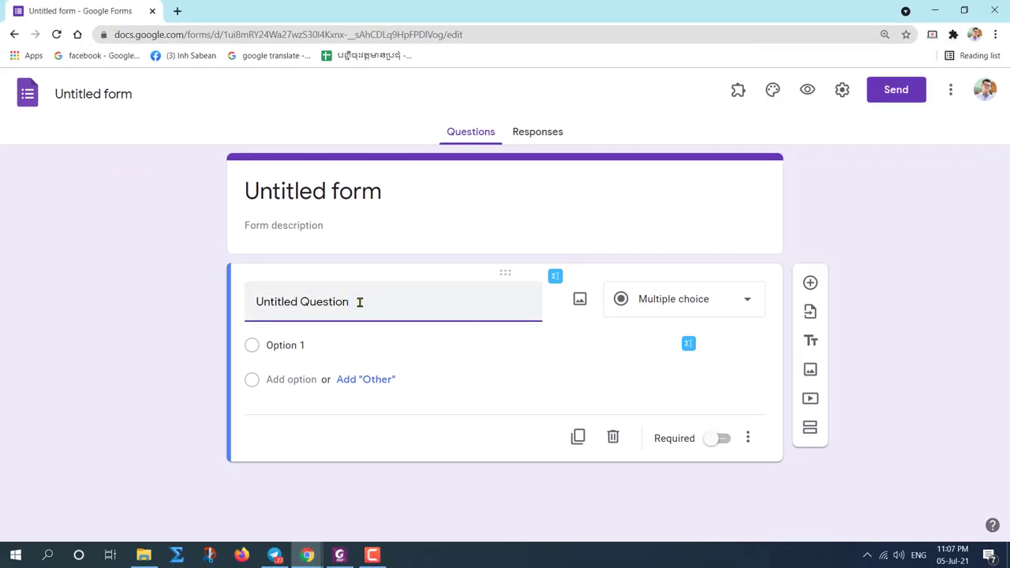
left_click_drag(358, 301, 226, 309)
type("1")
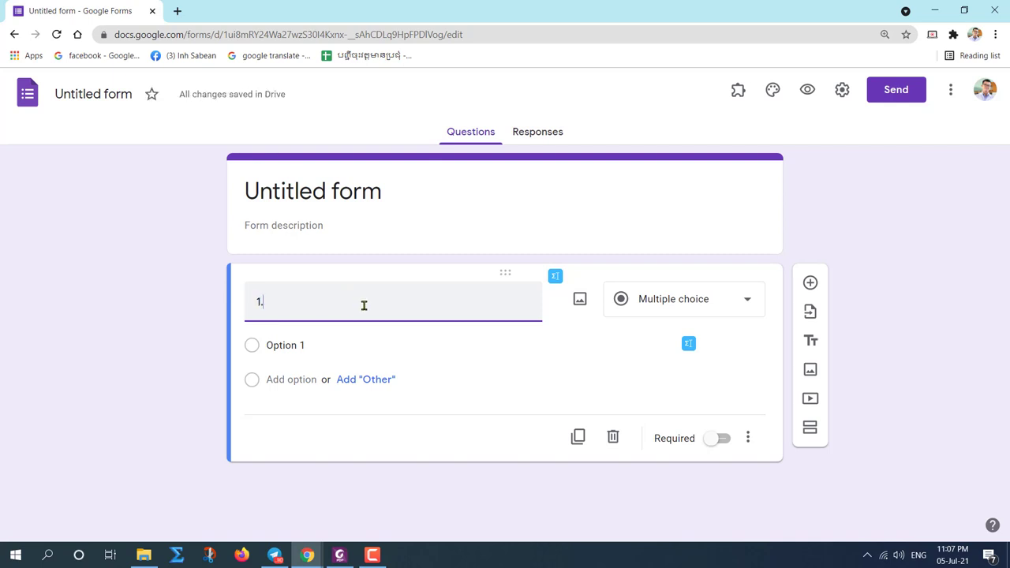
type(".M")
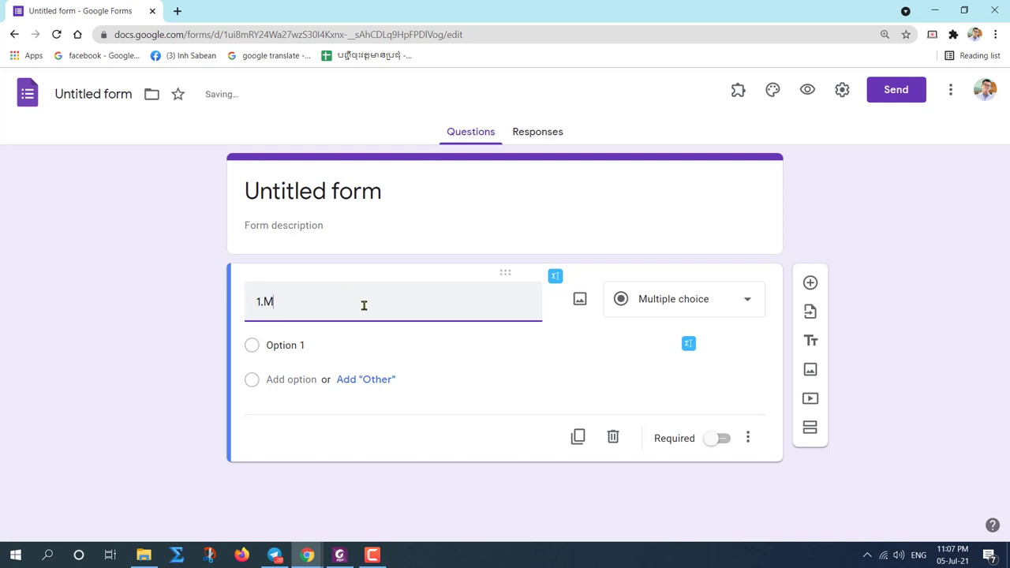
key("alt+shift")
type("គណនា")
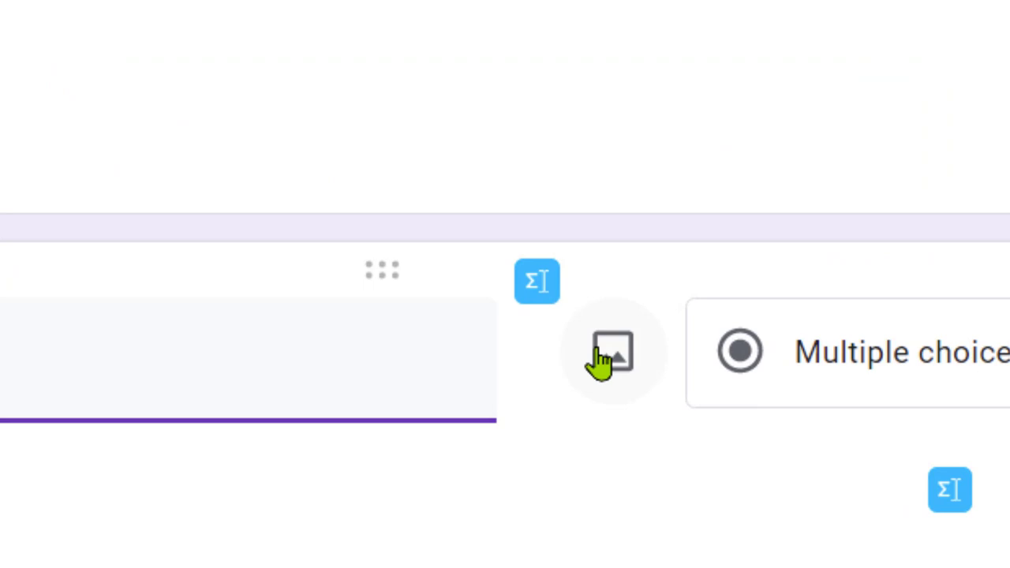
left_click(600, 362)
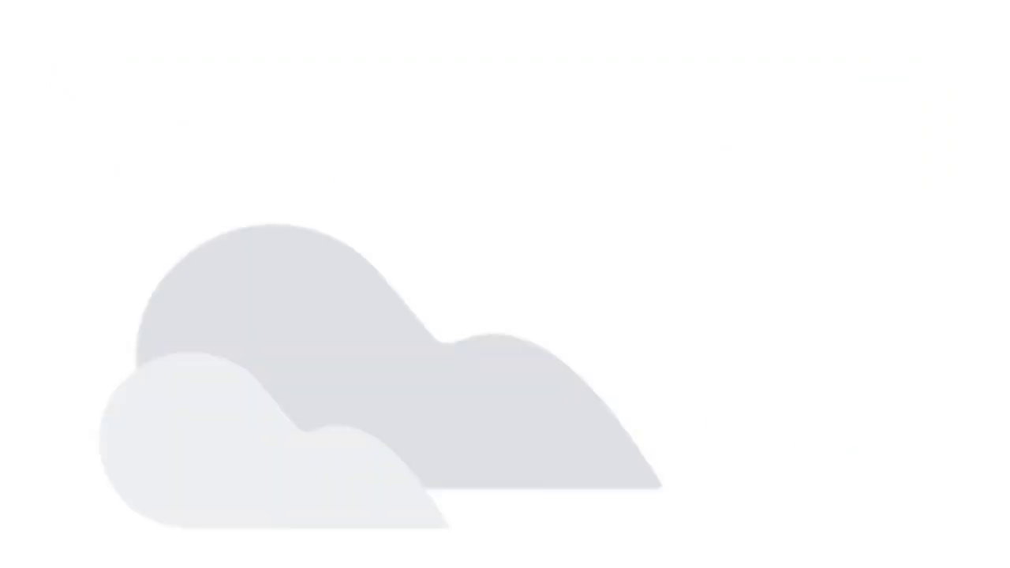
key("Escape")
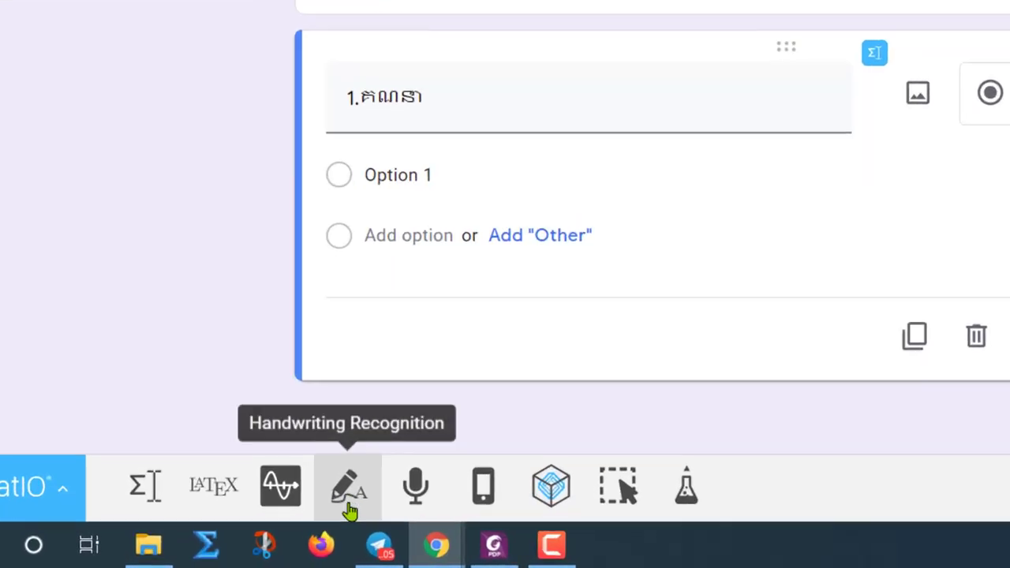
- Open EquatIO's Handwriting Recognition and handwrite the limit operator "lim" with x→2 beneath it
left_click(350, 508)
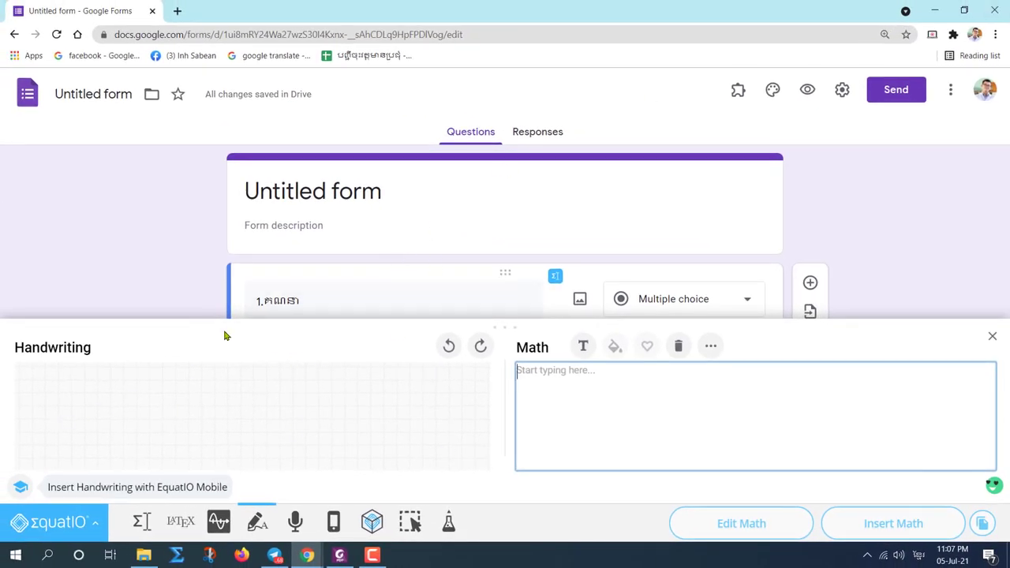
mouse_move(27, 397)
left_mouse_down()
mouse_move(34, 385)
mouse_move(46, 408)
mouse_move(70, 404)
mouse_move(39, 418)
mouse_move(48, 413)
mouse_move(45, 431)
mouse_move(83, 414)
mouse_move(90, 426)
left_mouse_up()
left_click(45, 390)
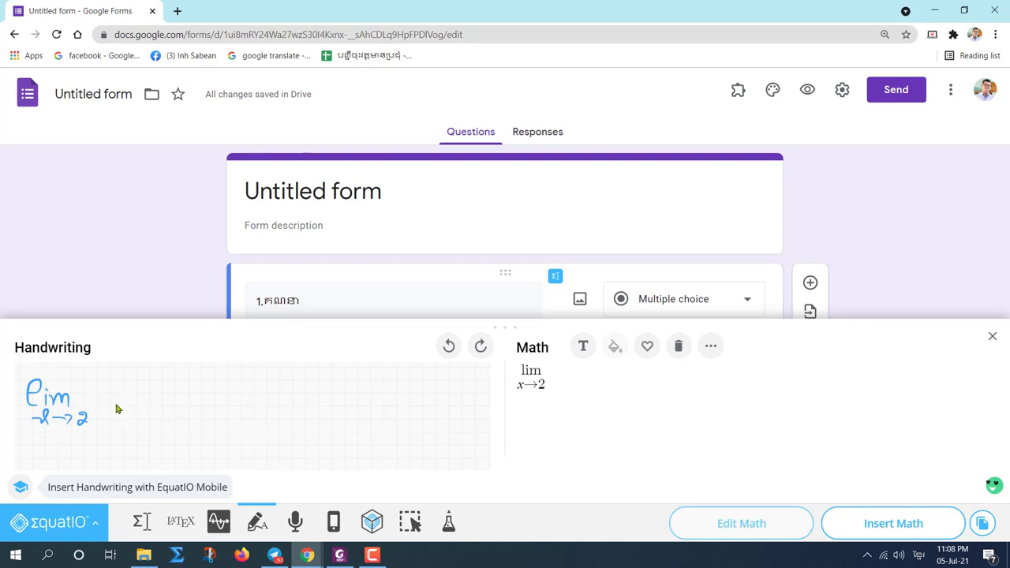
- Handwrite a fraction after the limit with numerator x − 2 and denominator √(x² − 2) − √2
left_click_drag(89, 407, 203, 401)
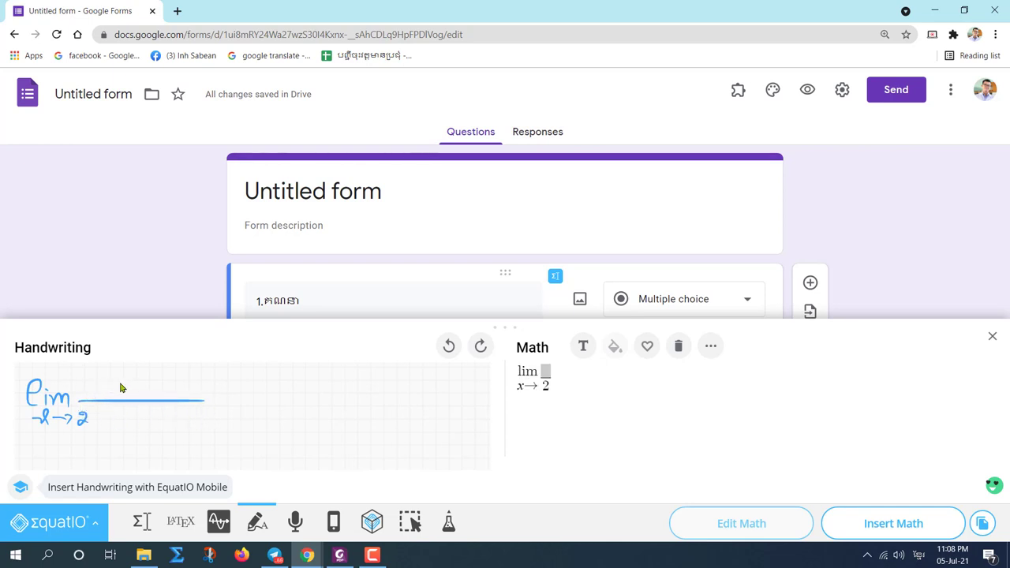
mouse_move(121, 380)
left_mouse_down()
mouse_move(130, 392)
mouse_move(166, 377)
mouse_move(160, 389)
mouse_move(174, 386)
left_mouse_up()
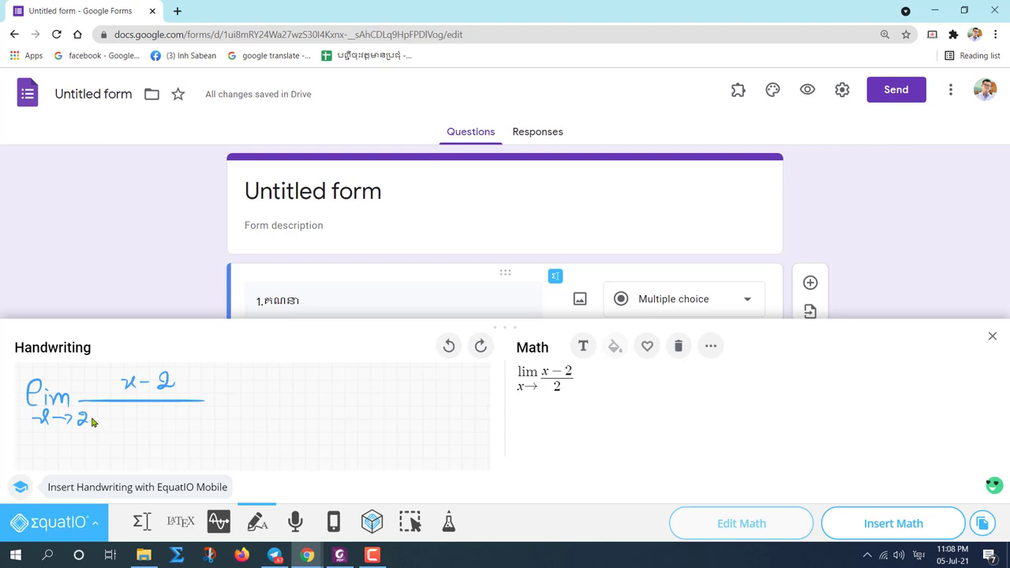
mouse_move(103, 424)
left_mouse_down()
mouse_move(143, 406)
mouse_move(124, 428)
mouse_move(134, 418)
left_mouse_up()
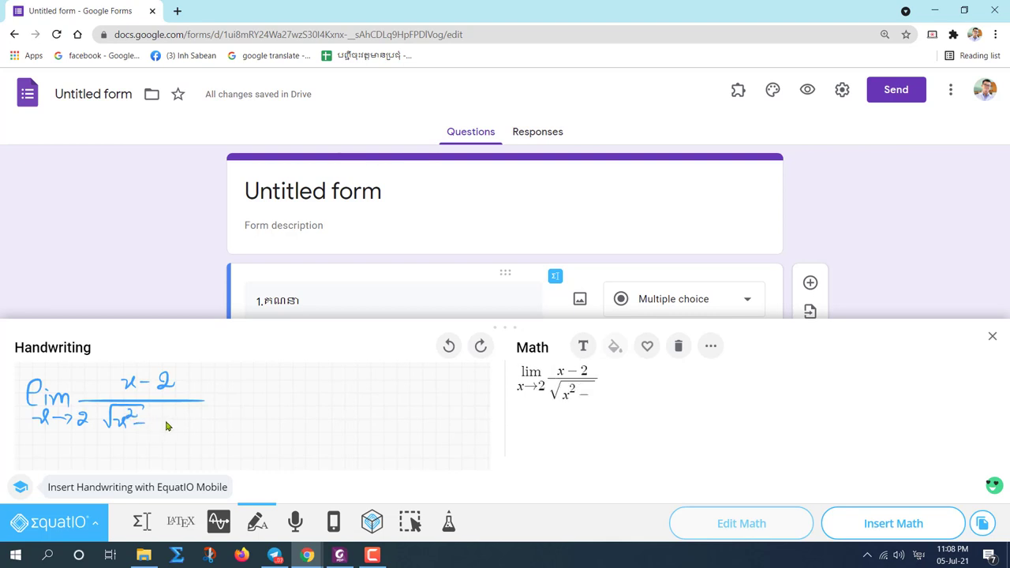
left_click_drag(147, 420, 162, 425)
mouse_move(173, 419)
left_mouse_down()
mouse_move(194, 432)
mouse_move(204, 410)
mouse_move(199, 426)
mouse_move(209, 429)
left_mouse_up()
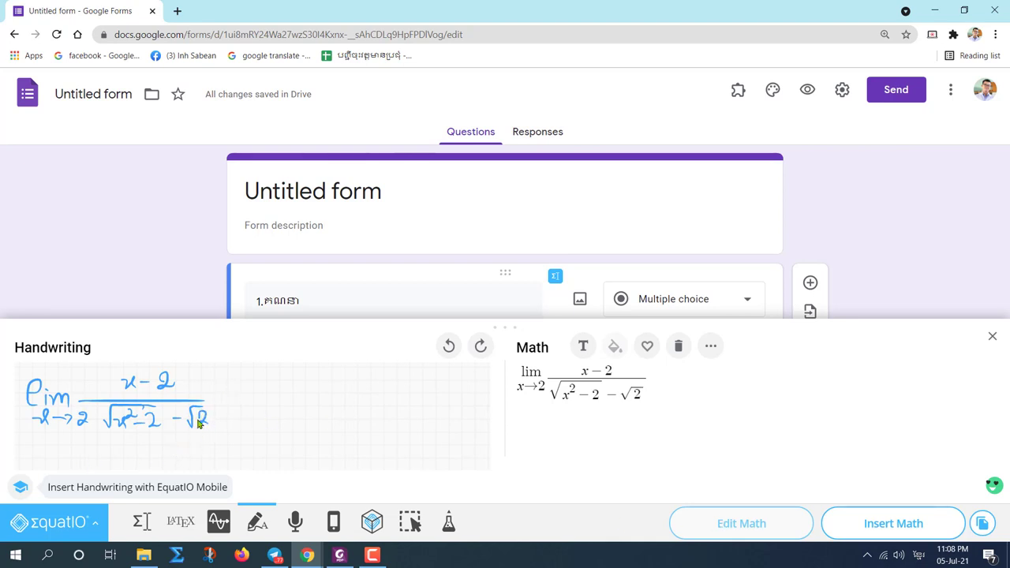
- Copy the recognized limit equation as a URL and close the handwriting editor
left_click(595, 394)
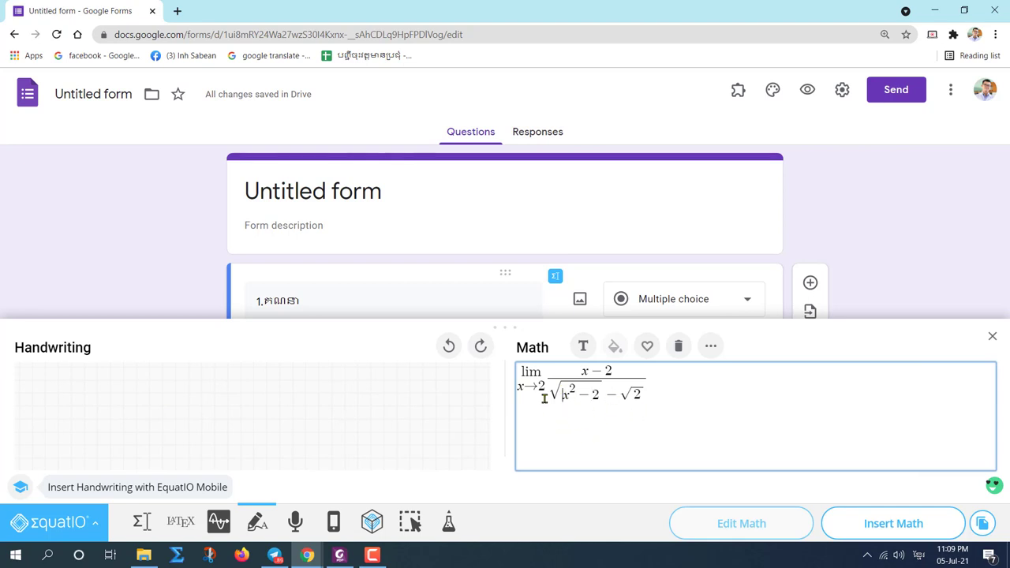
left_click_drag(519, 373, 644, 397)
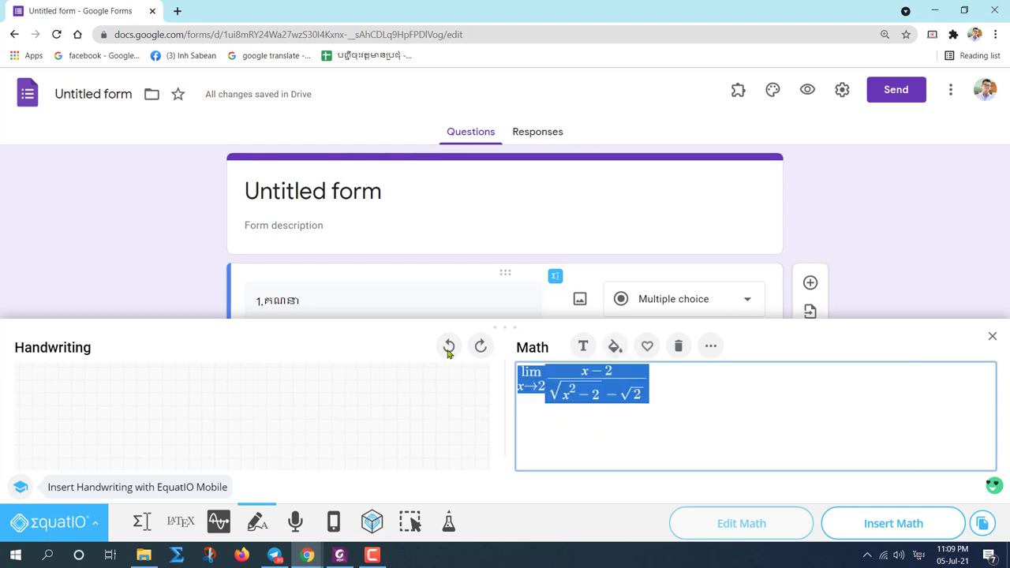
left_click(670, 387)
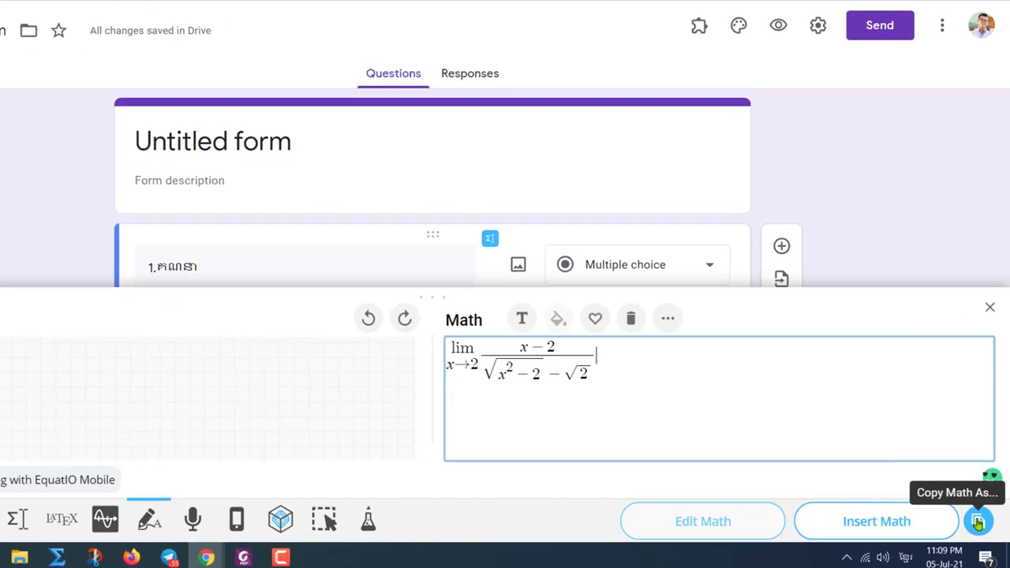
left_click(982, 524)
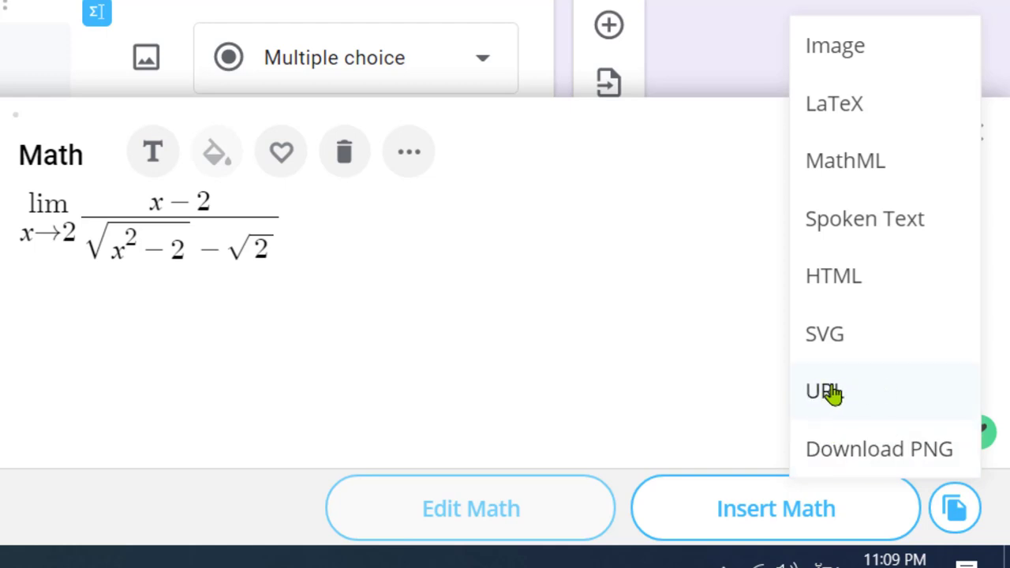
left_click(830, 392)
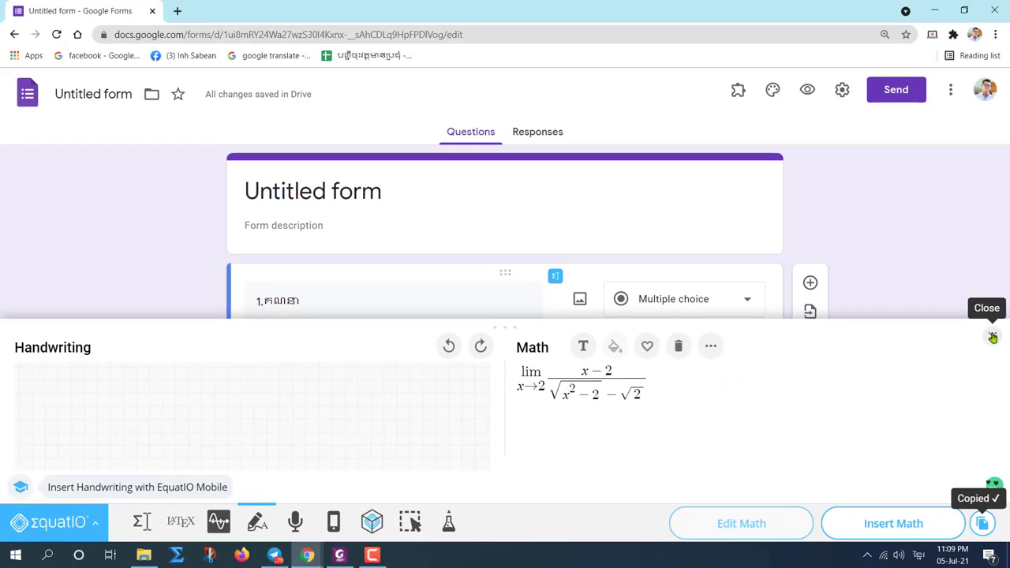
left_click(993, 337)
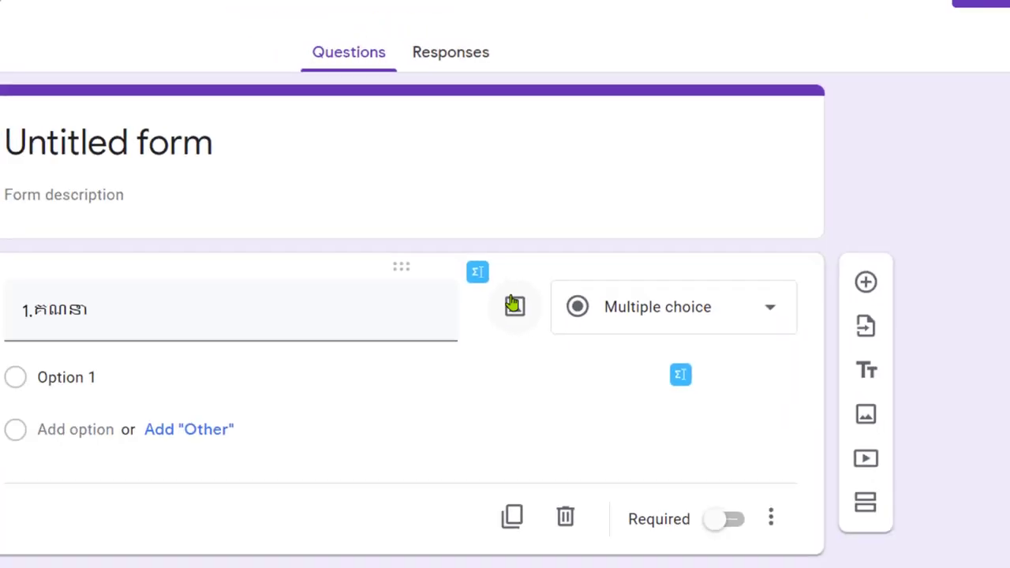
- Insert the equation as an image in question 1 by pasting the copied URL as the image source
left_click(513, 306)
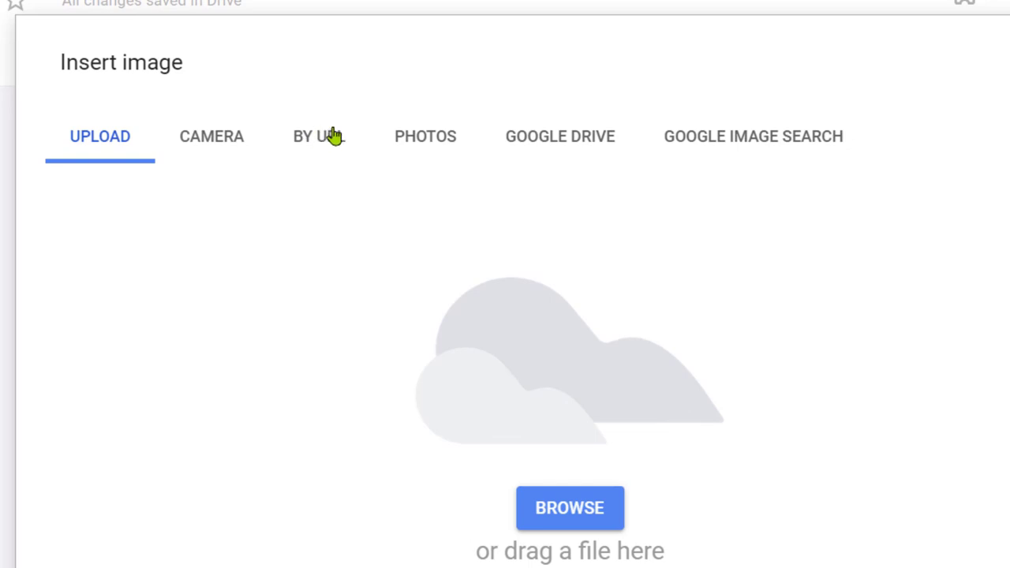
left_click(335, 136)
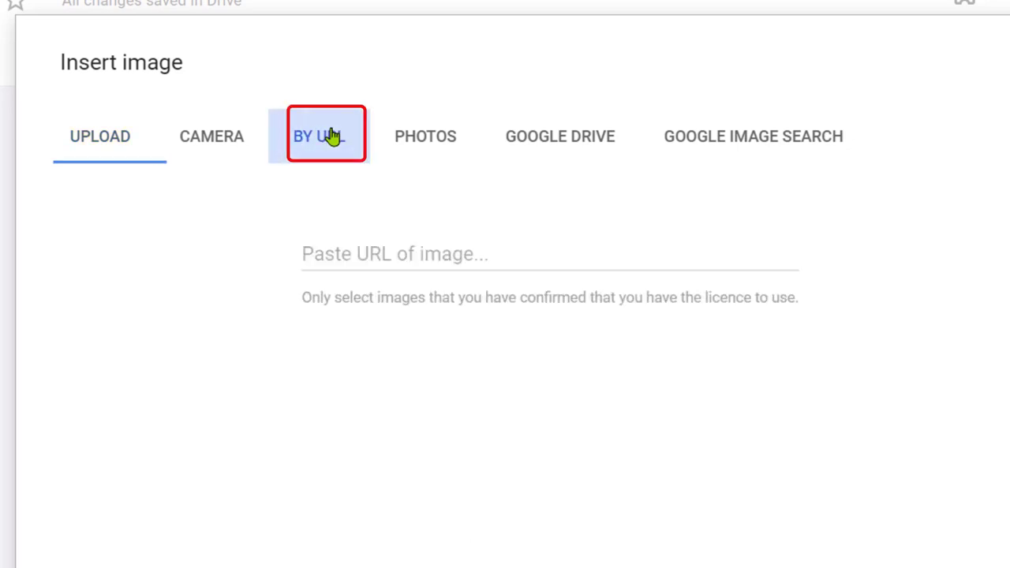
left_click(348, 254)
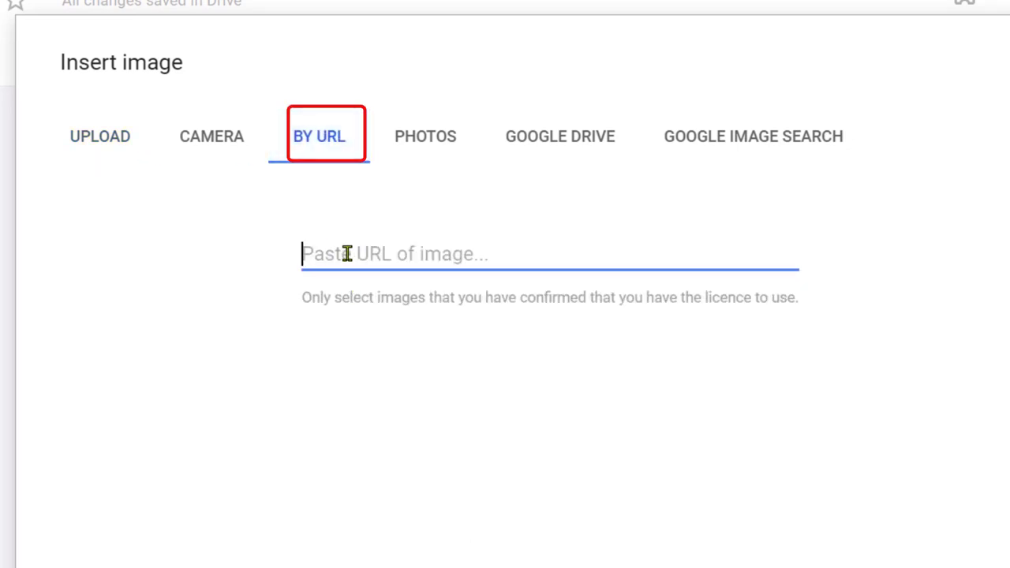
right_click(347, 253)
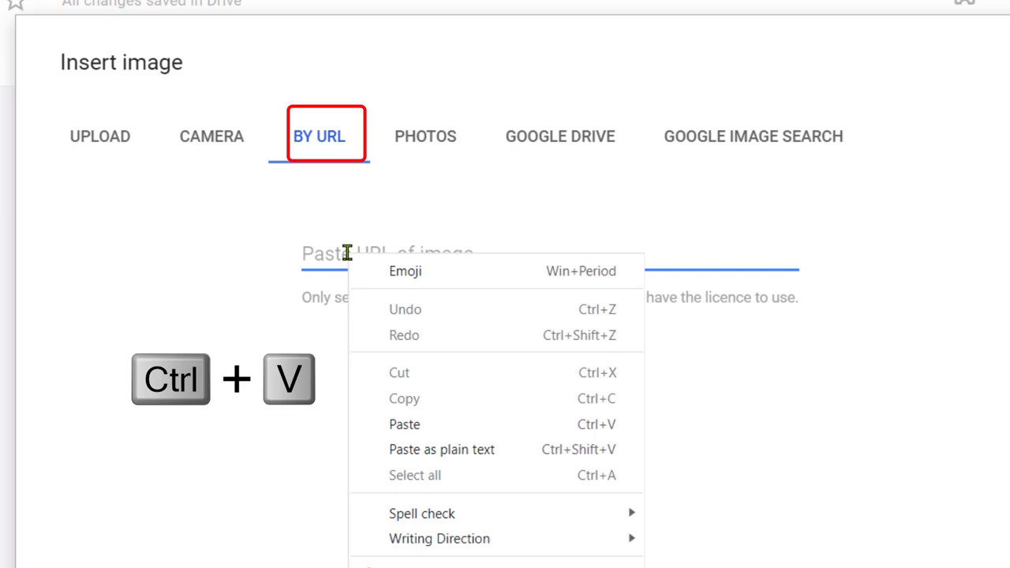
left_click(381, 427)
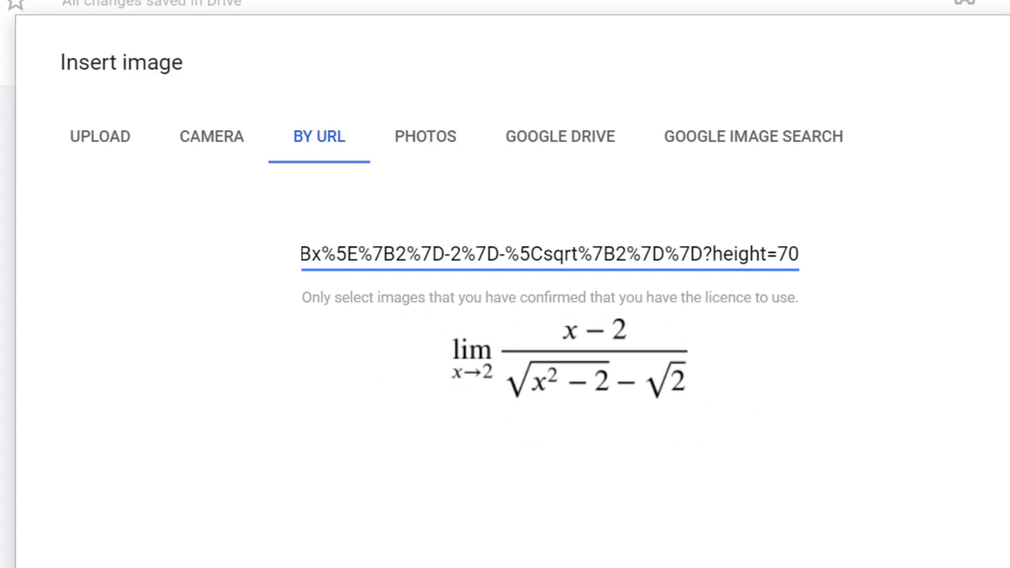
left_click(859, 521)
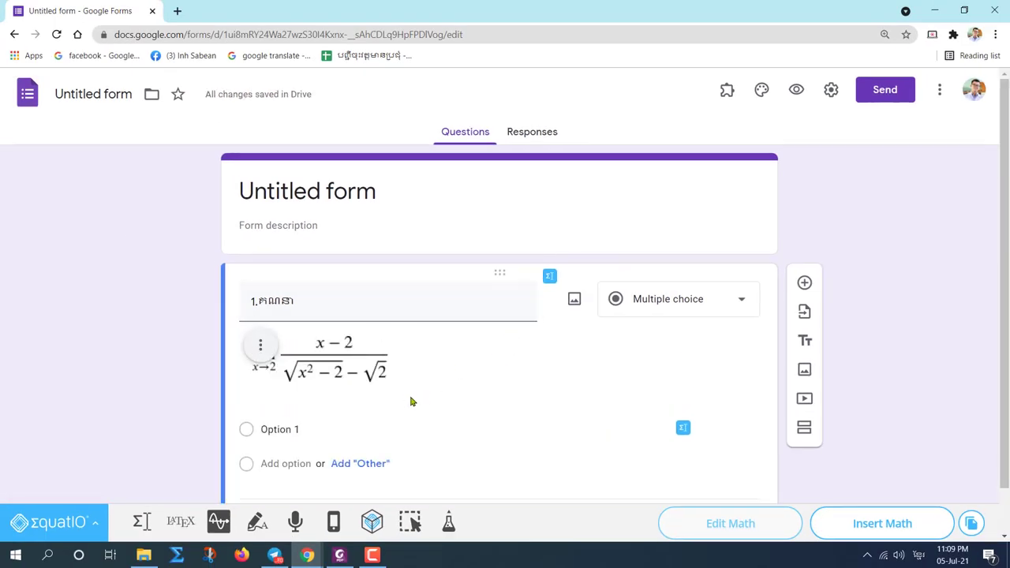
- Right-align the equation image in question 1
left_click(260, 344)
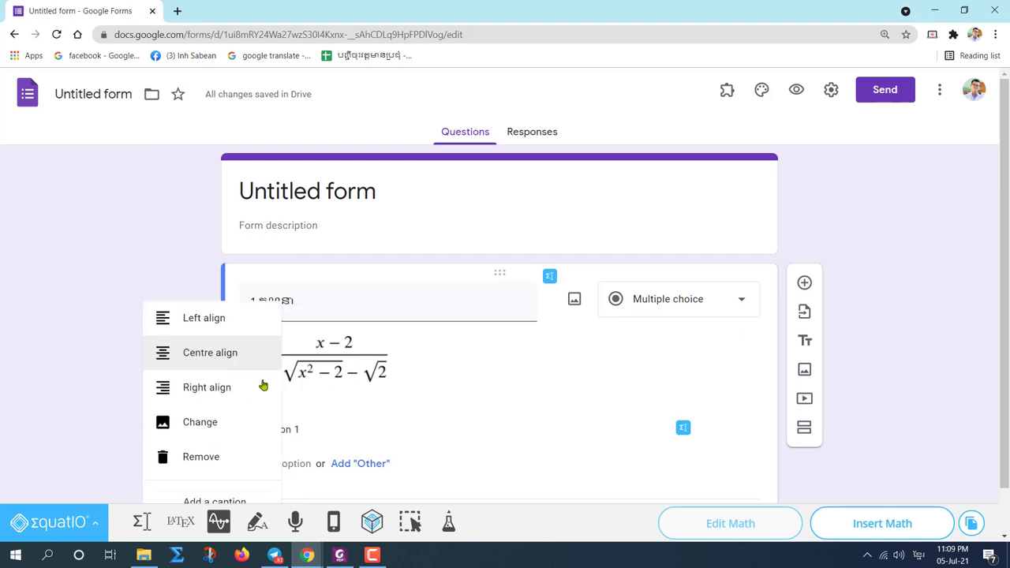
left_click(193, 400)
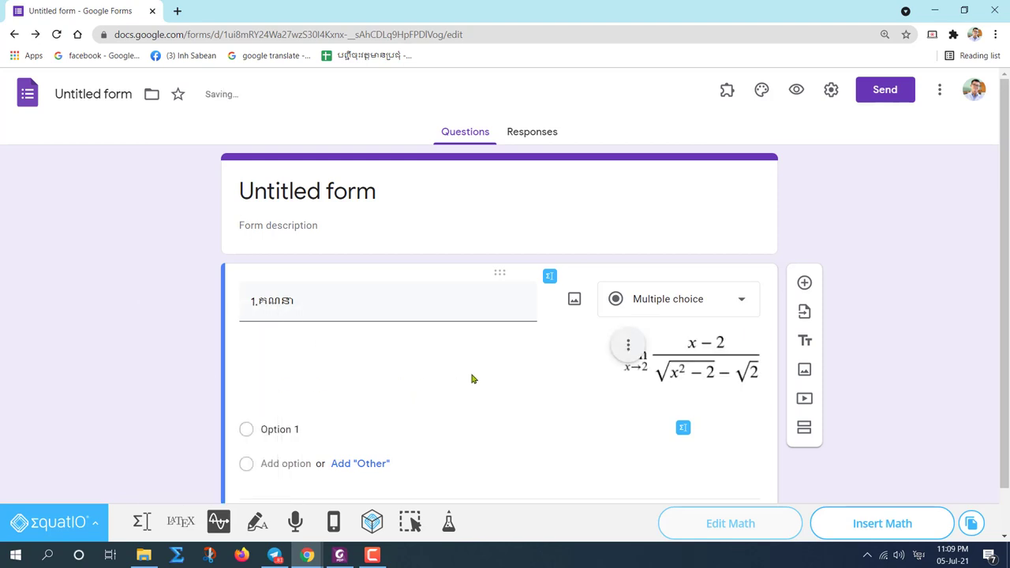
- Left-align the equation image in question 1 and enter x=2 and x=5 as its answer options
left_click(629, 346)
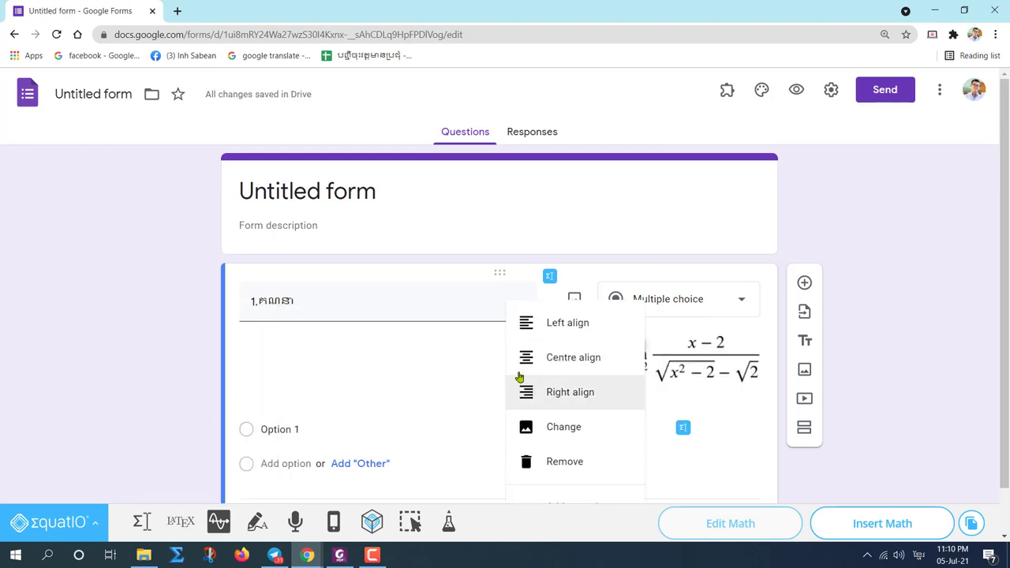
left_click(568, 343)
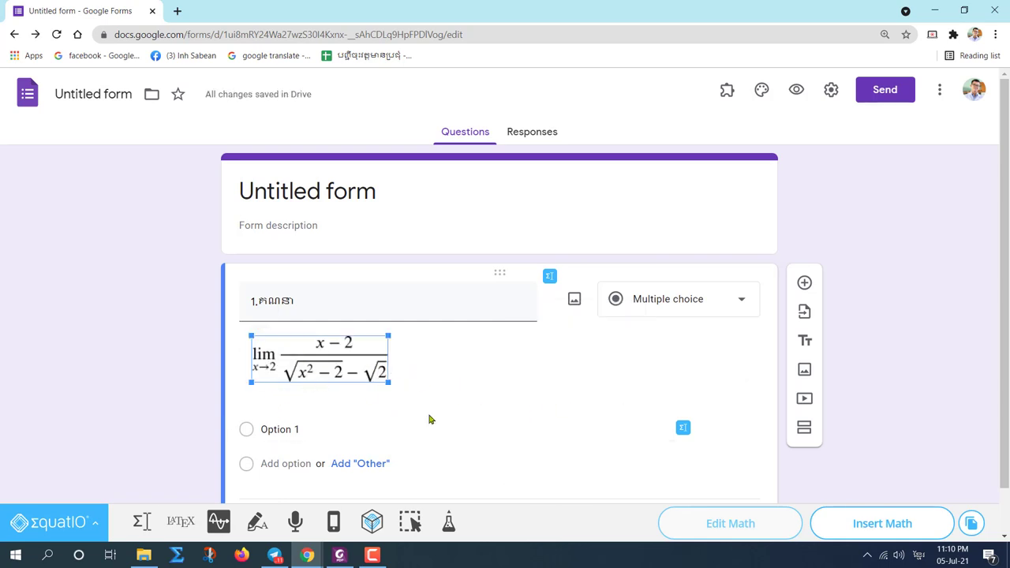
scroll(292, 410, "down", 1)
left_click(281, 378)
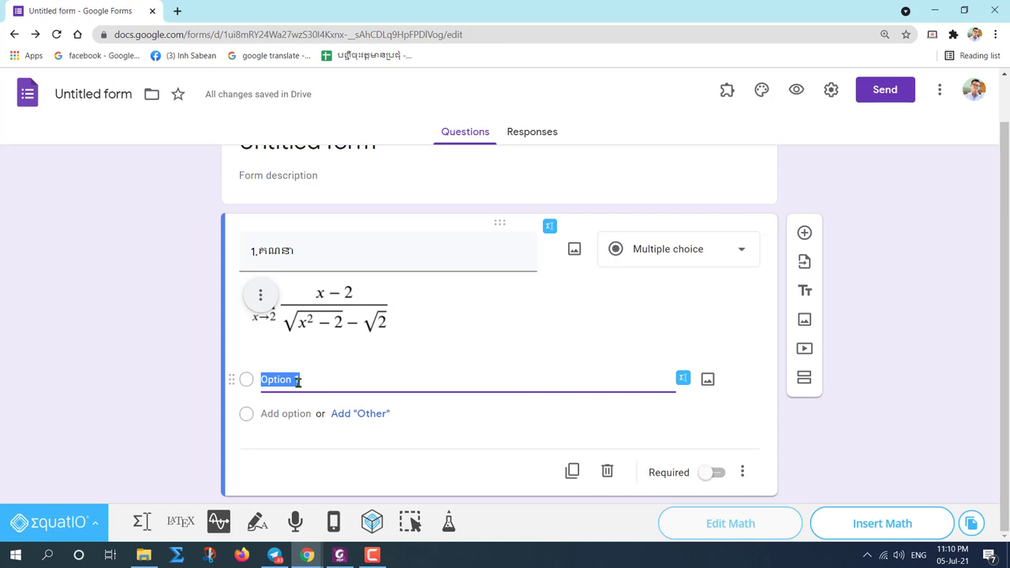
type("x")
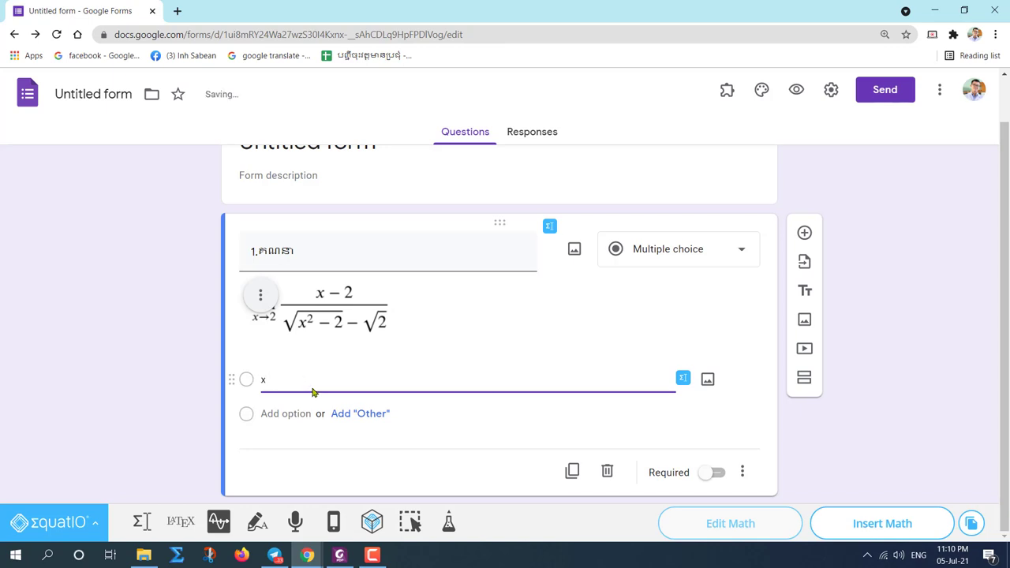
type("=2")
key("Return")
type("x")
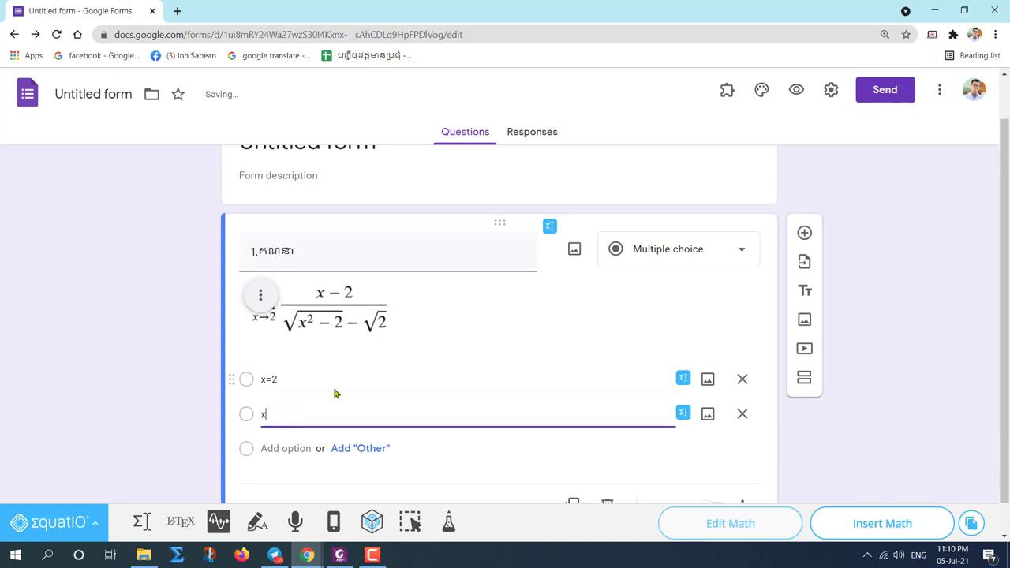
type("=5")
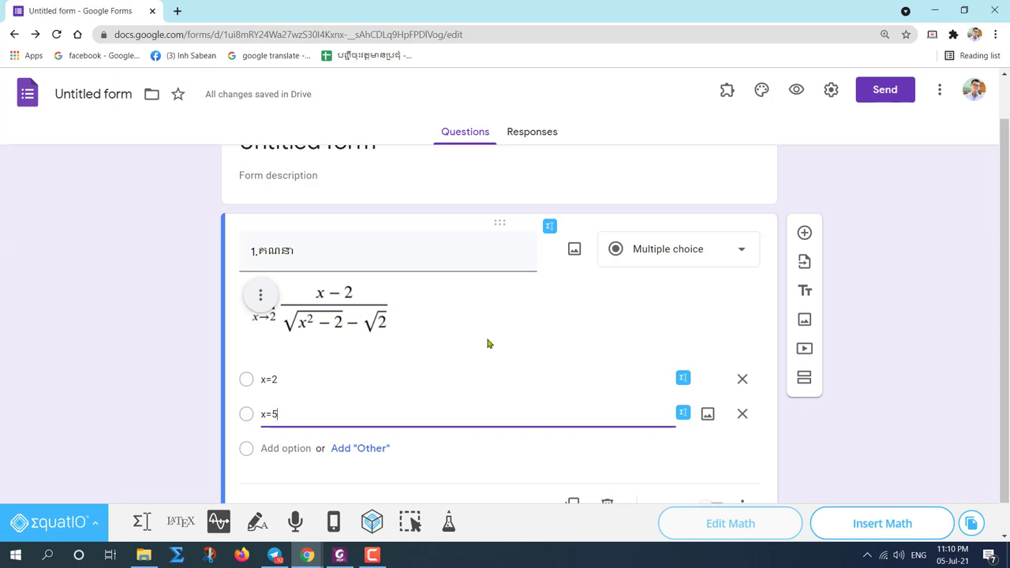
- Preview the form as respondents see it, and return to the form editor
left_click(796, 90)
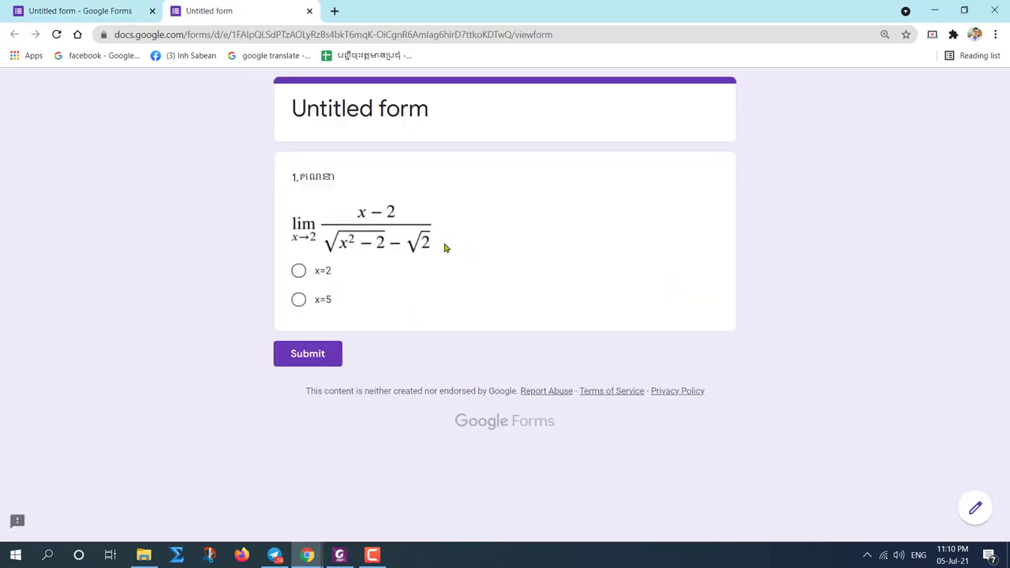
left_click(309, 12)
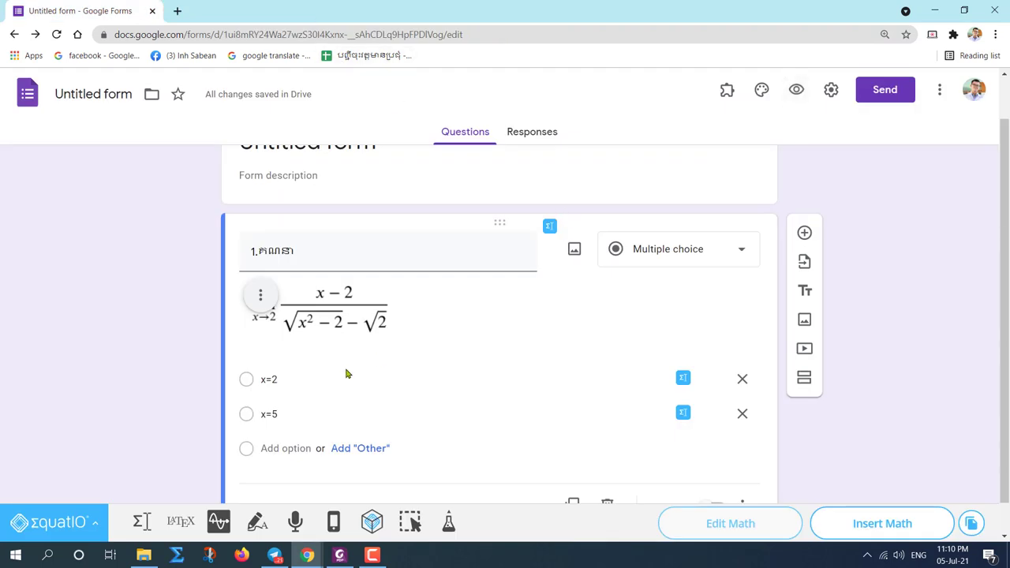
- Add a second question to the form with the title "2.គណនា"
scroll(309, 378, "down", 1)
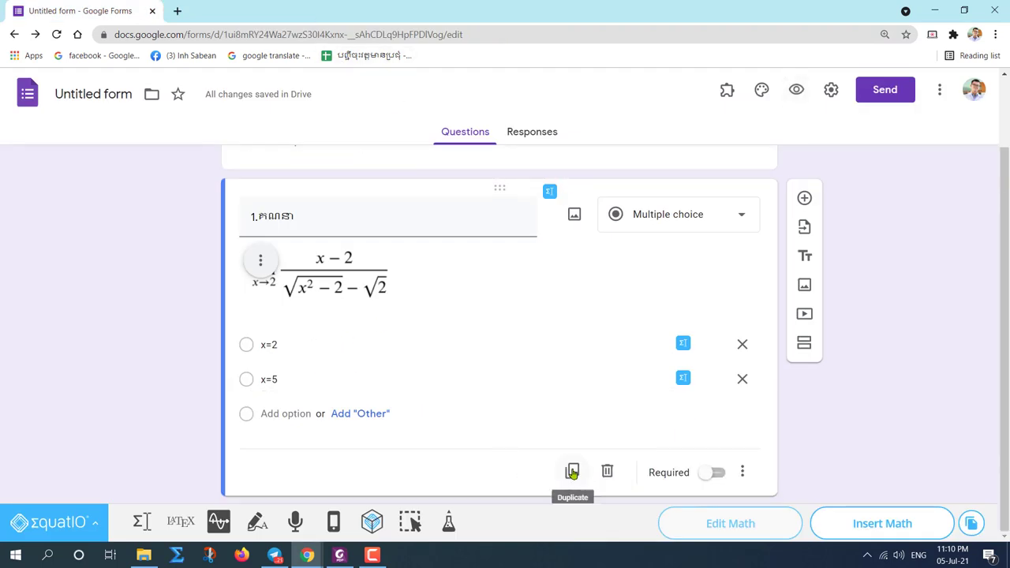
left_click(803, 198)
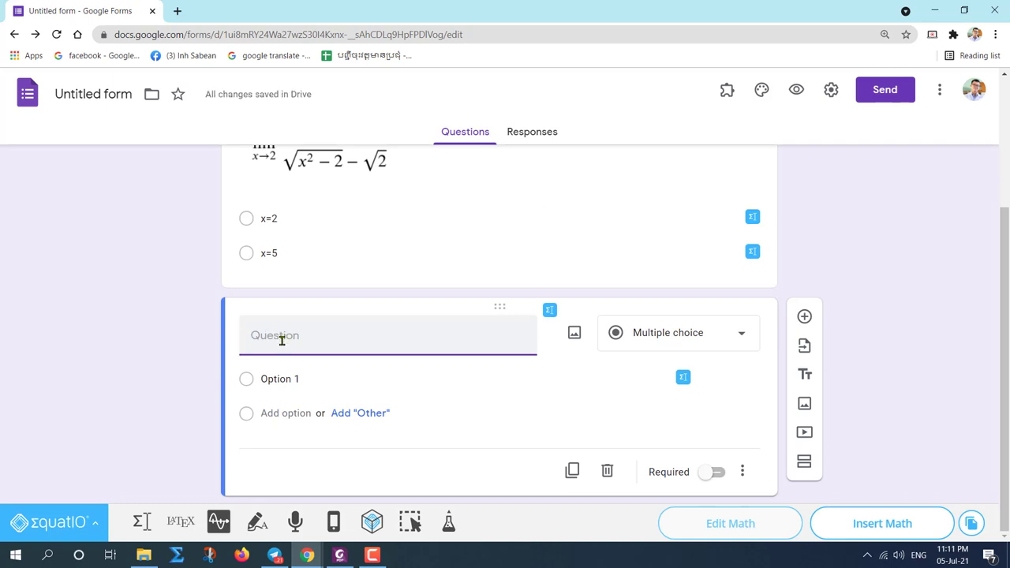
type("2")
type(".គណនា")
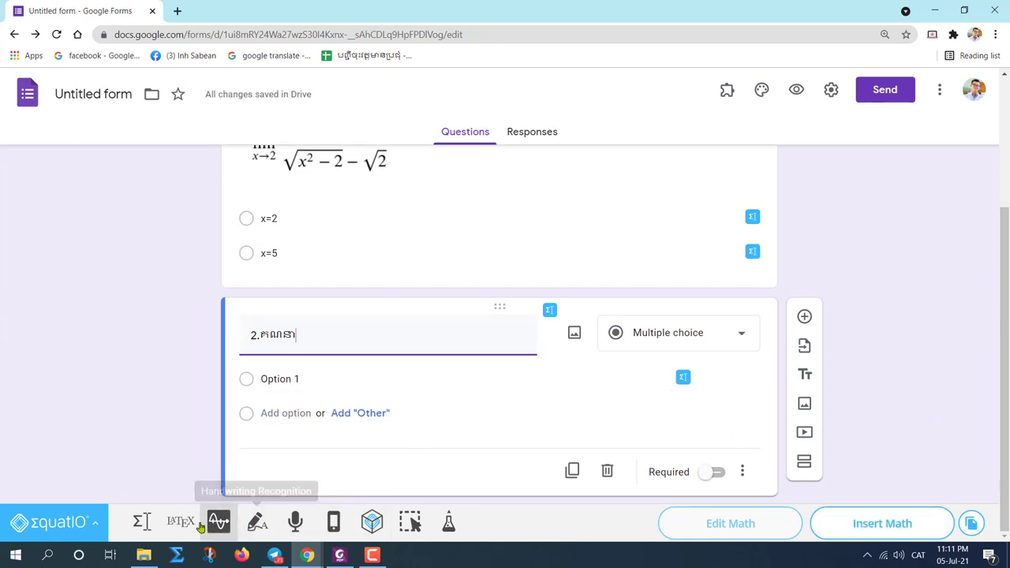
- Open the EquatIO handwriting editor and delete the previous limit equation from the math area
left_click(260, 523)
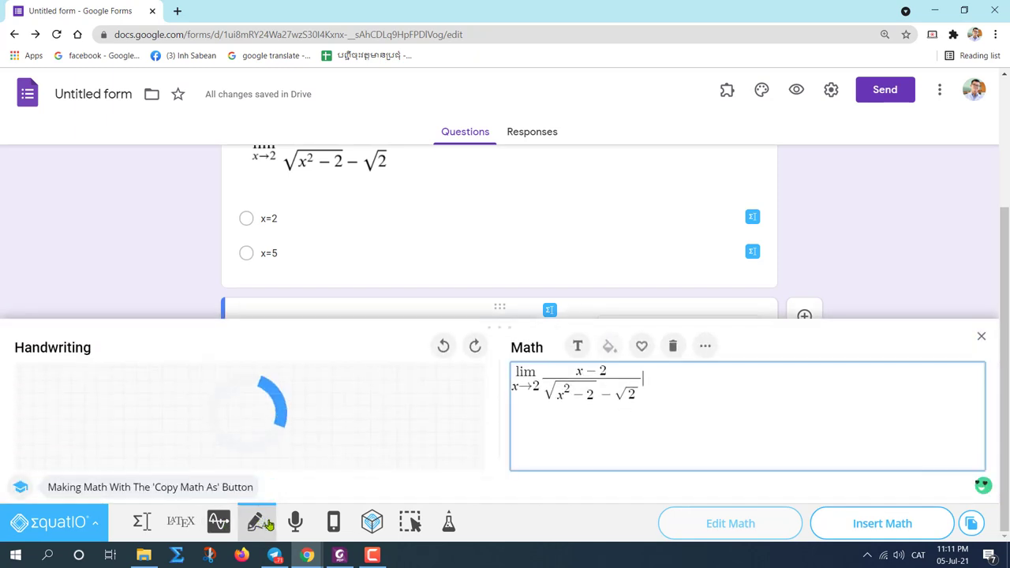
left_click_drag(667, 385, 511, 380)
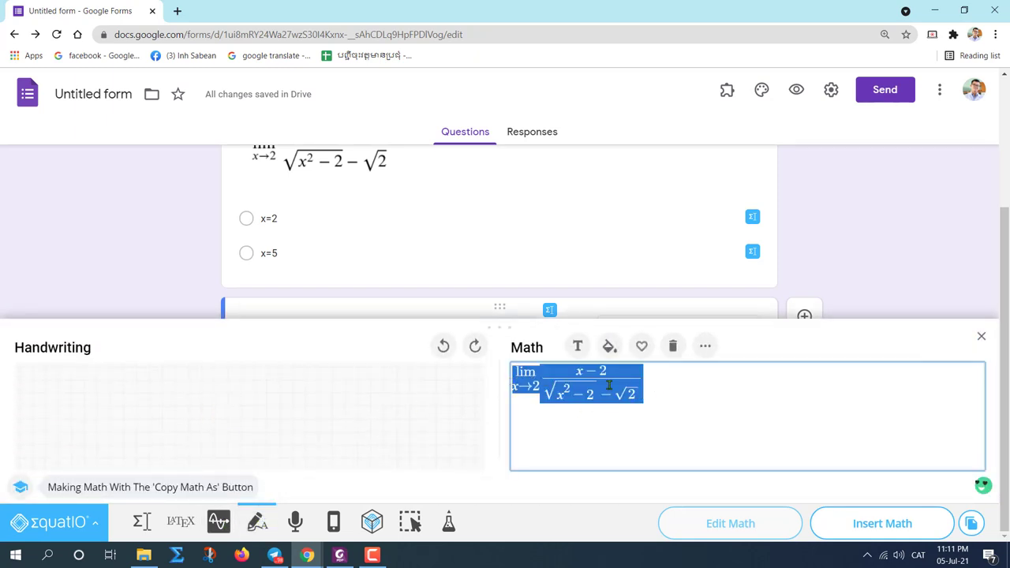
key("BackSpace")
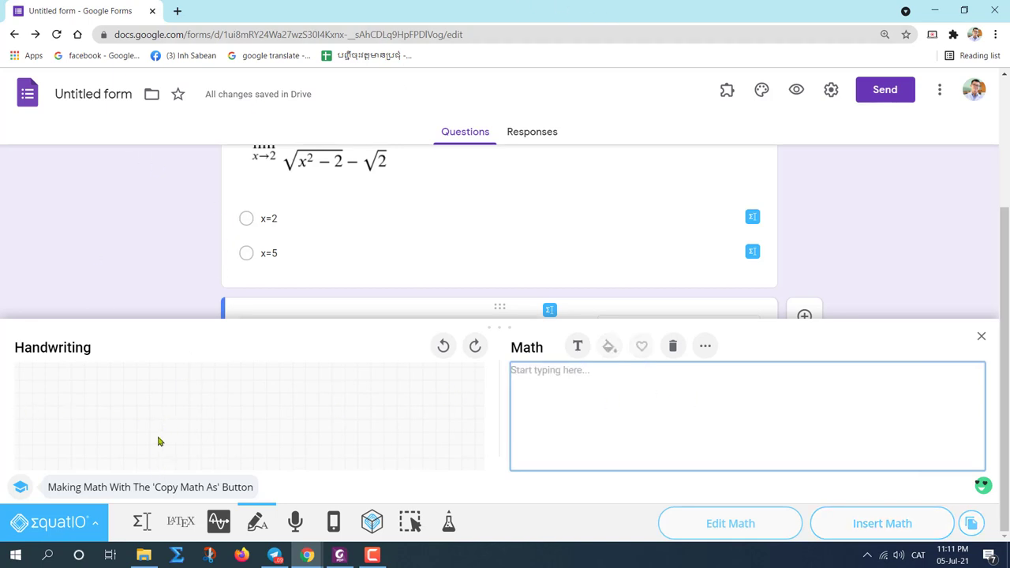
left_click_drag(50, 395, 47, 402)
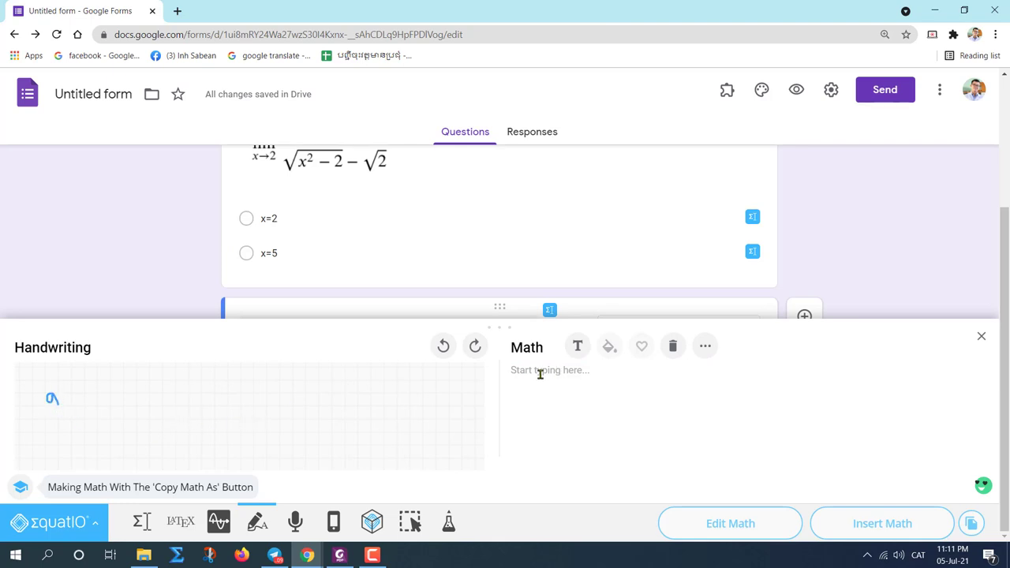
left_click(444, 346)
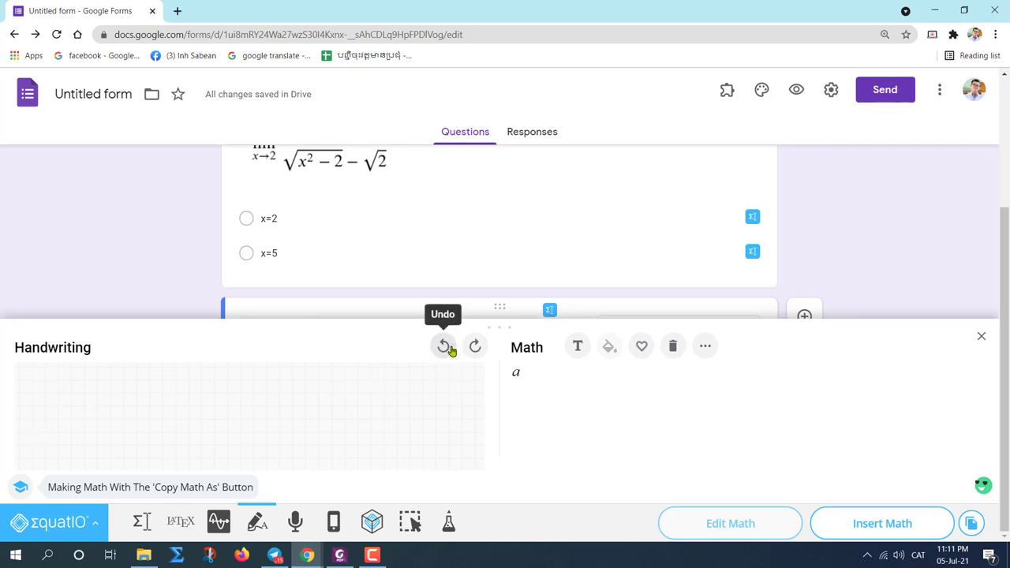
left_click(529, 373)
key("BackSpace")
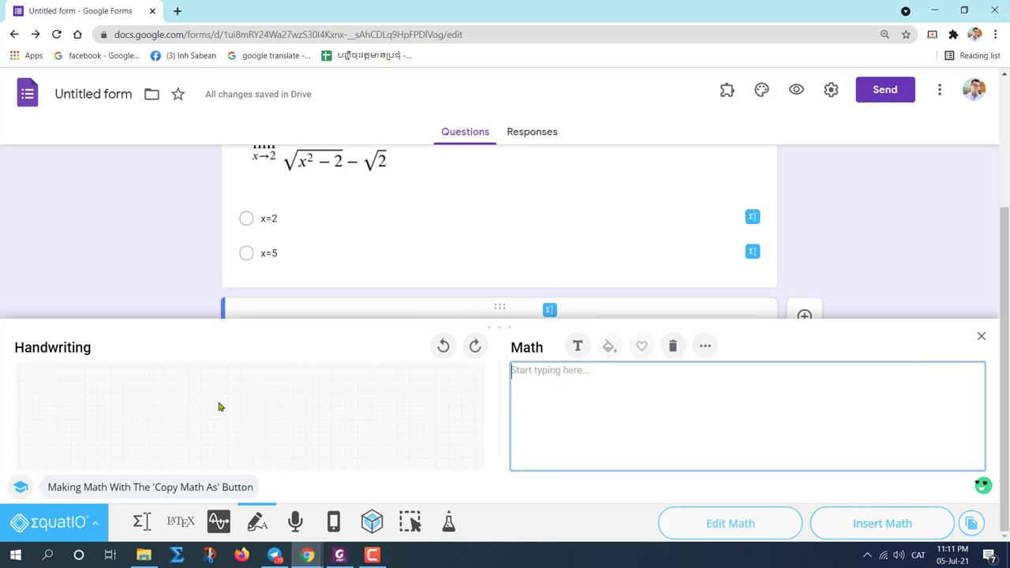
left_click(64, 394)
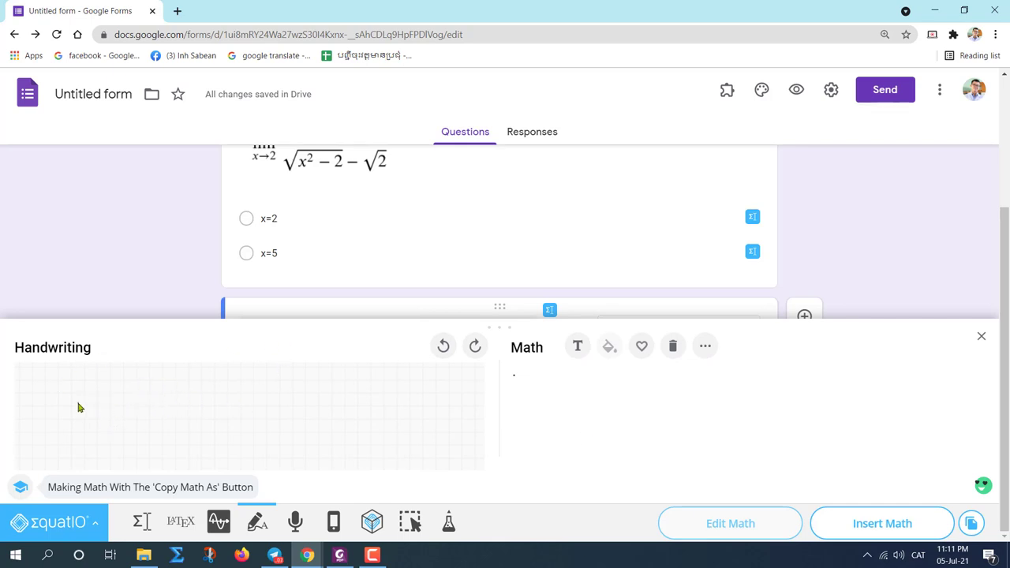
- Handwrite the product √a × ³√(a²) enclosed in parentheses and raised to the power 6
mouse_move(78, 406)
left_mouse_down()
mouse_move(85, 386)
mouse_move(106, 382)
mouse_move(97, 404)
left_mouse_up()
mouse_move(115, 393)
left_mouse_down()
mouse_move(124, 404)
mouse_move(115, 404)
mouse_move(136, 410)
mouse_move(137, 380)
mouse_move(181, 378)
left_mouse_up()
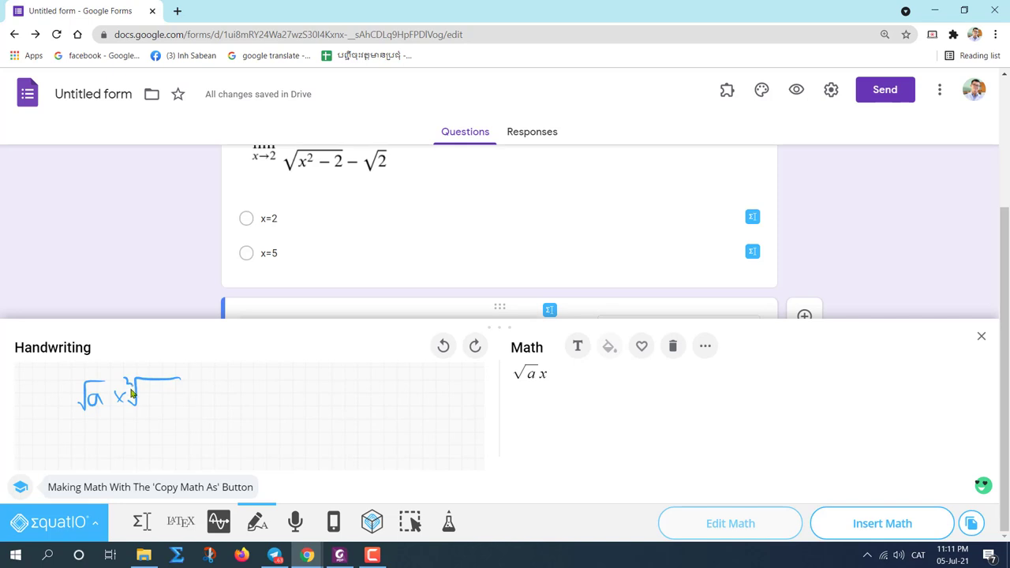
left_click_drag(132, 394, 125, 401)
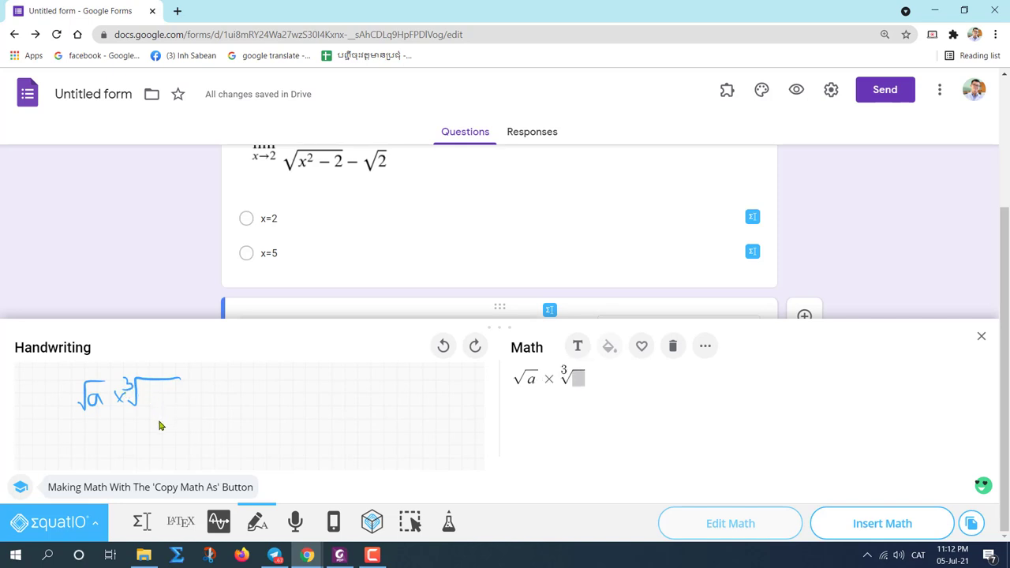
mouse_move(151, 393)
left_mouse_down()
mouse_move(144, 403)
mouse_move(164, 395)
left_mouse_up()
left_click_drag(74, 378, 71, 411)
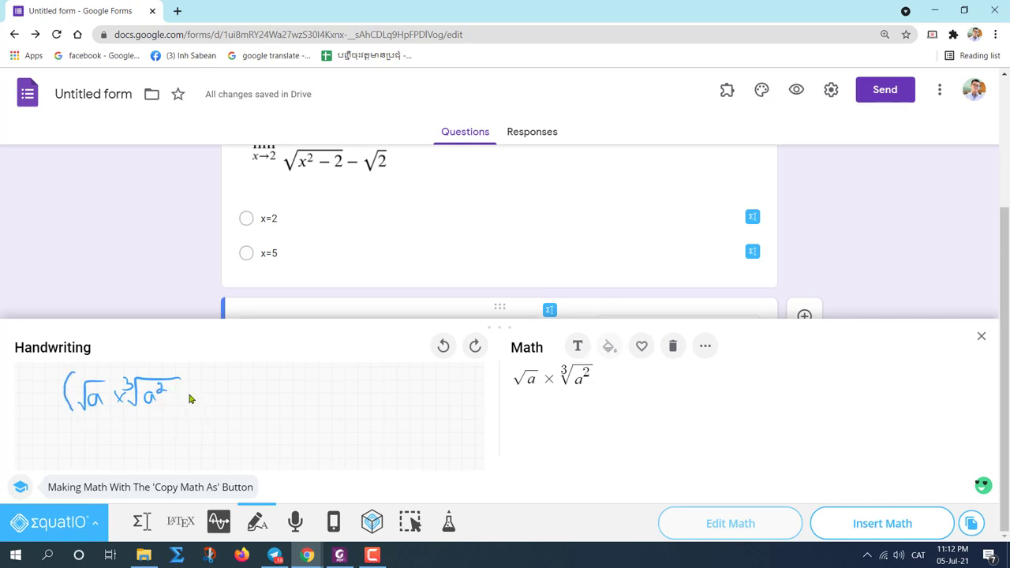
left_click_drag(183, 375, 187, 414)
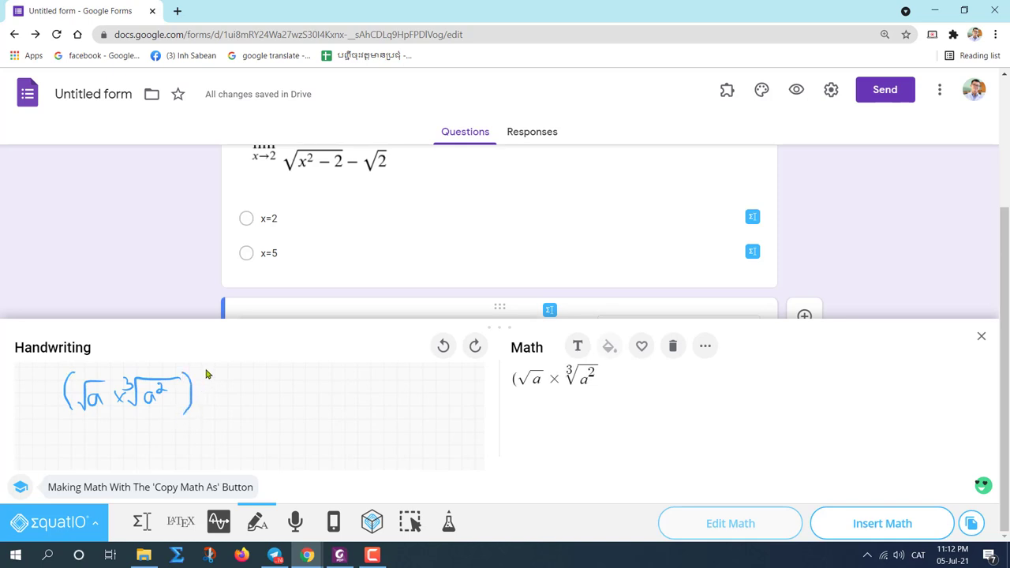
left_click_drag(207, 373, 206, 384)
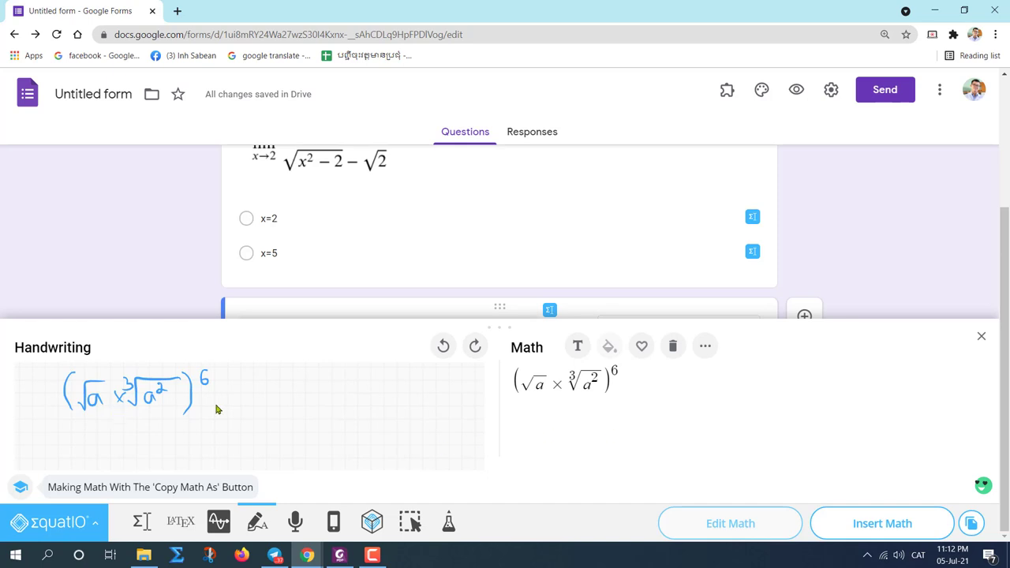
- Copy the recognized power expression as a URL and close the handwriting editor
left_click(973, 524)
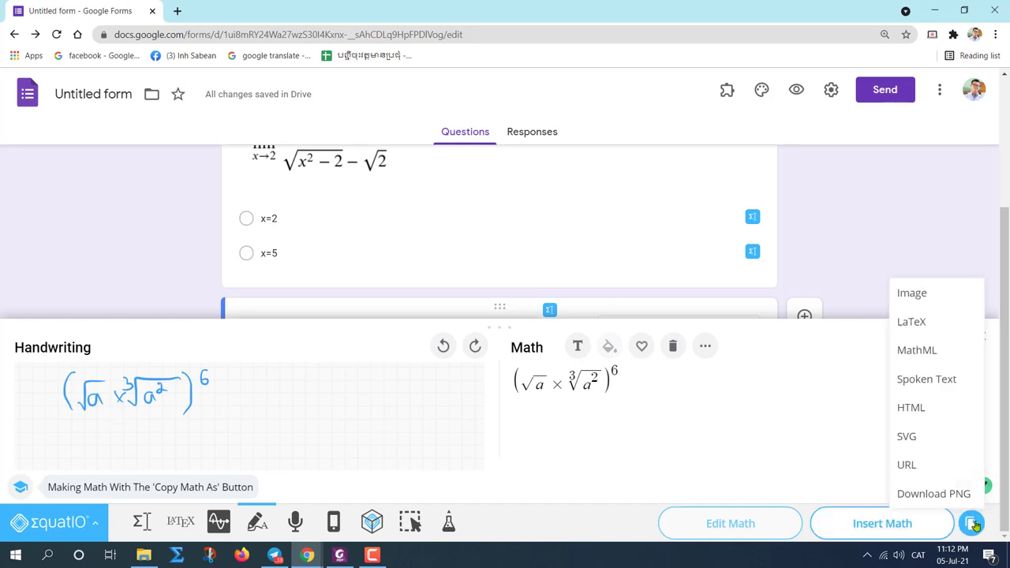
left_click(923, 465)
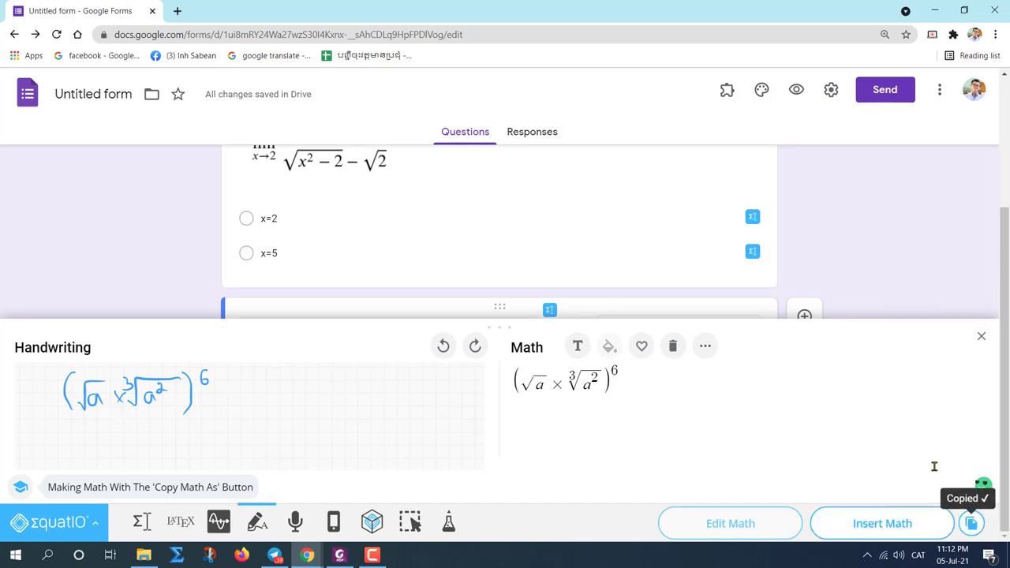
left_click(980, 337)
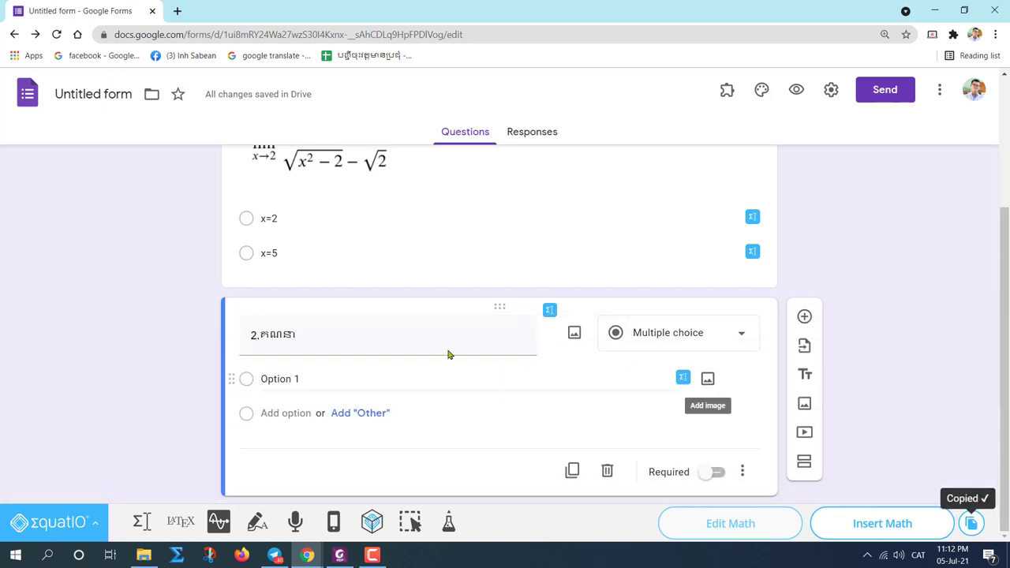
- Insert the expression as an image in question 2 by pasting the copied URL as the image source
left_click(575, 333)
left_click(353, 175)
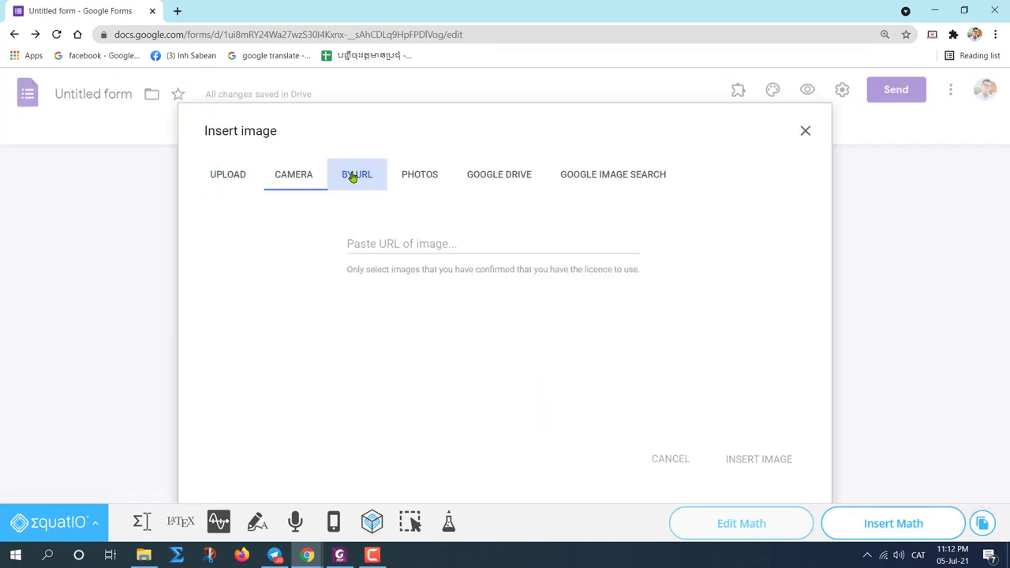
left_click(387, 243)
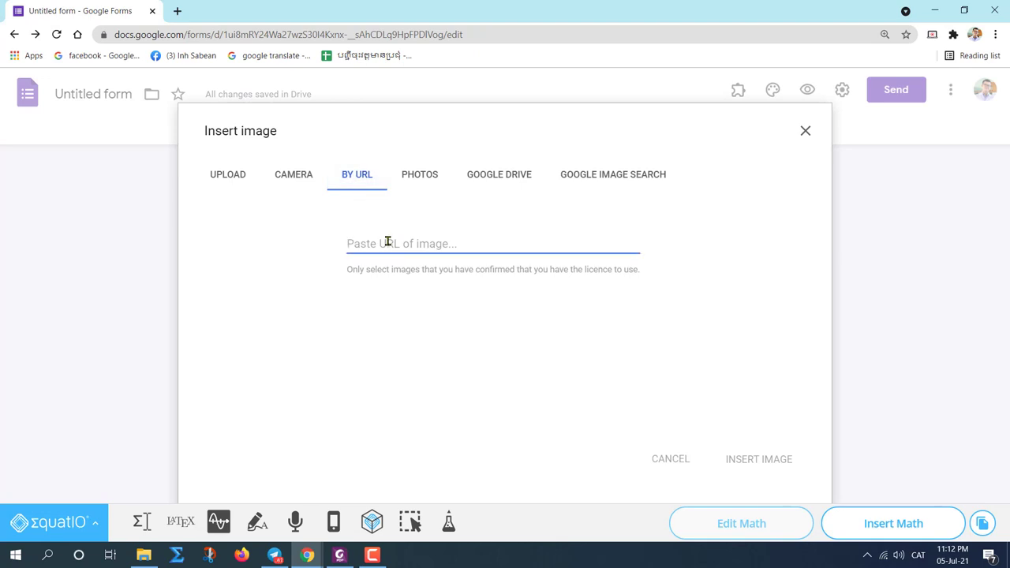
key("ctrl+v")
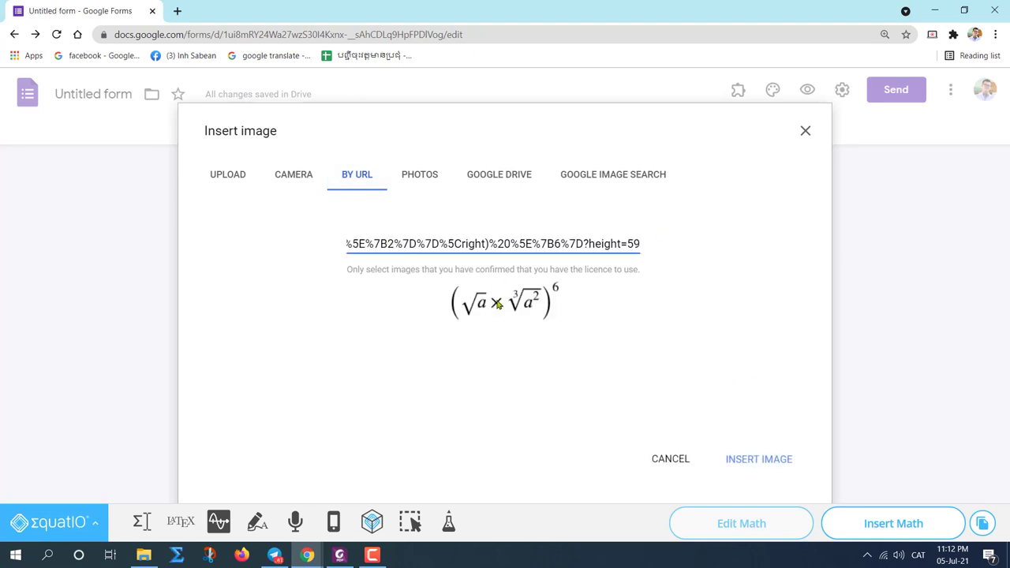
left_click(769, 462)
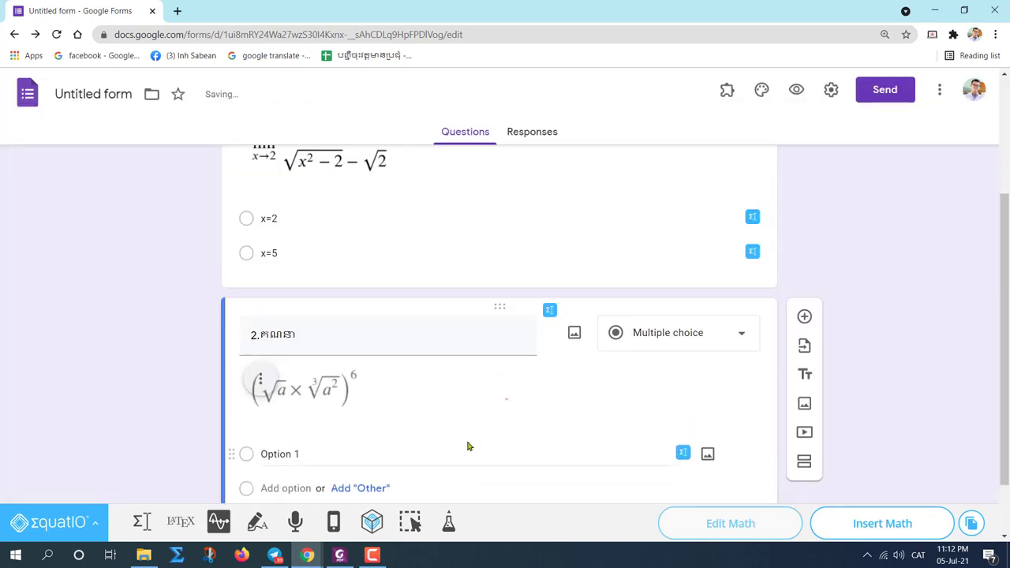
- Fill in question 2's answer choices with a=12, a=5, a=7 and a=8
left_click(273, 387)
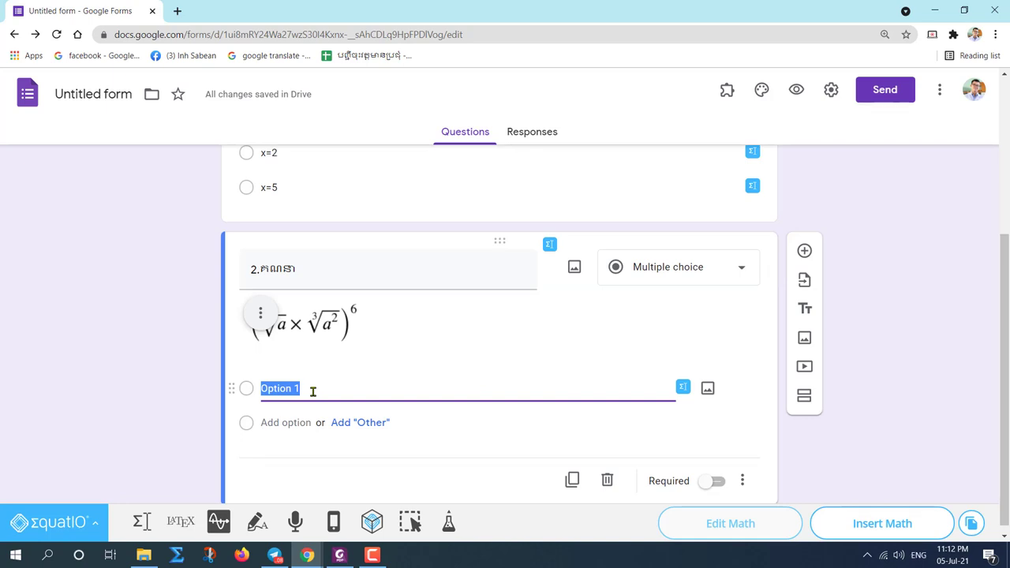
type("a=")
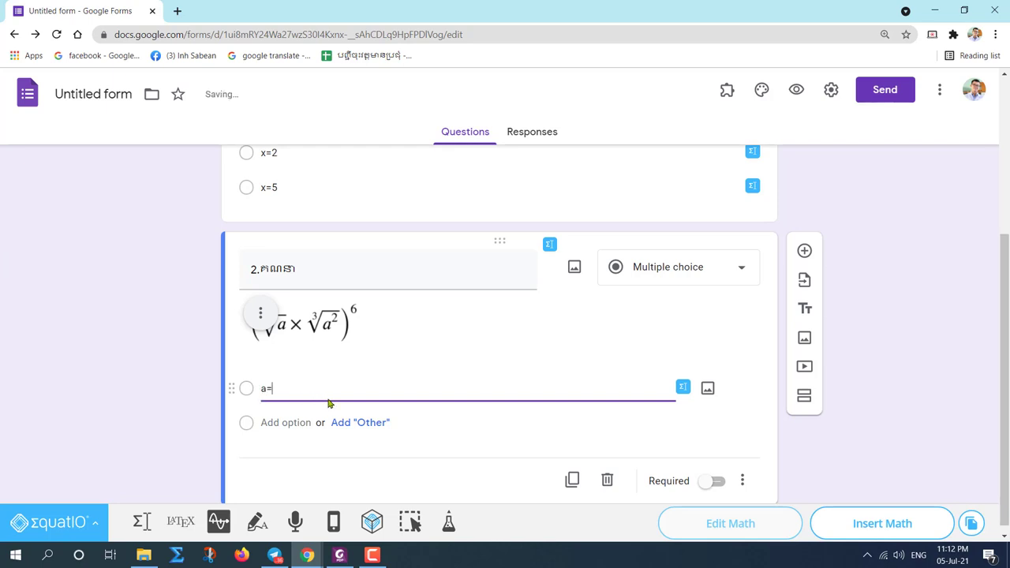
type("12")
key("Return")
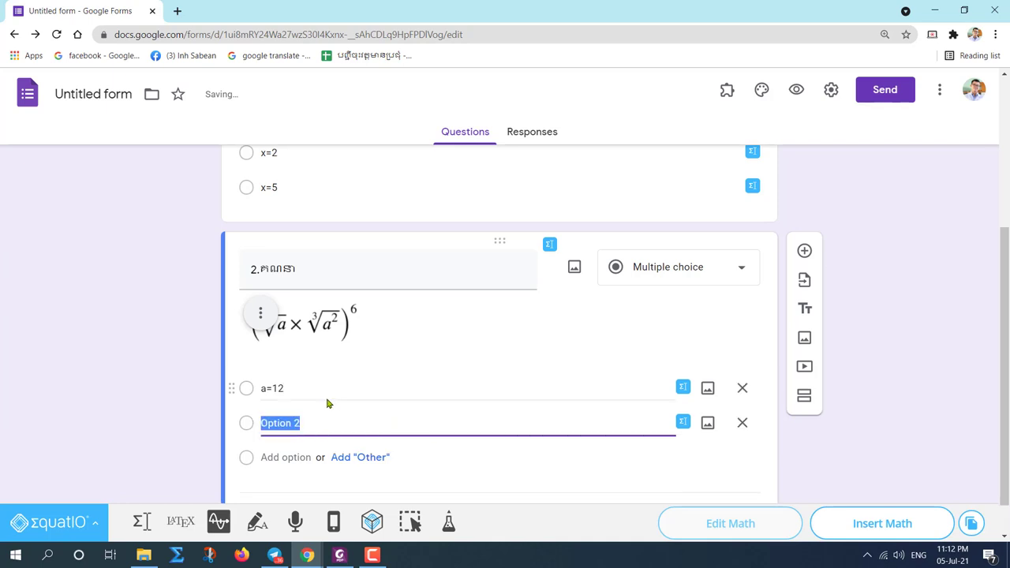
type("a=5")
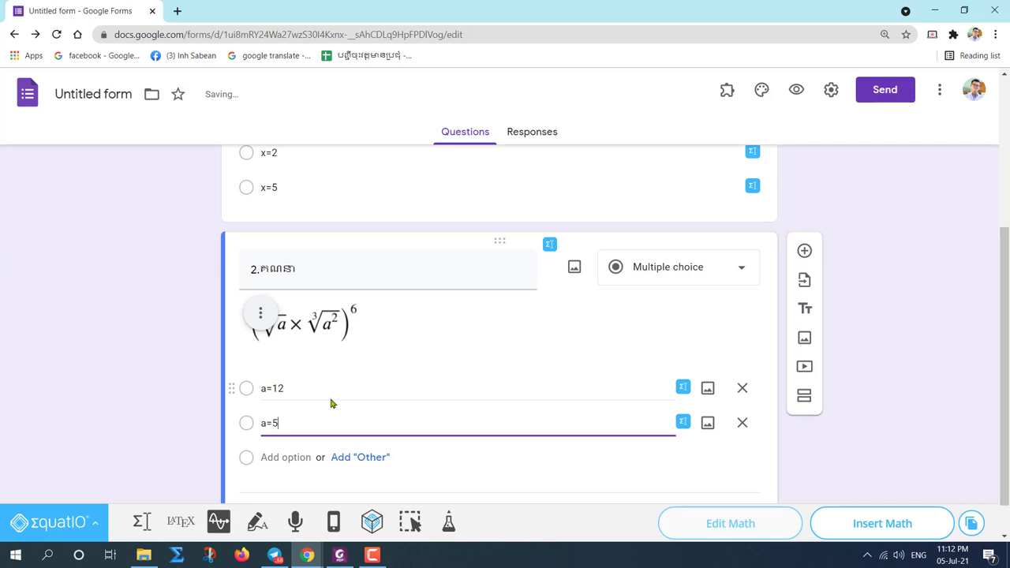
key("Return")
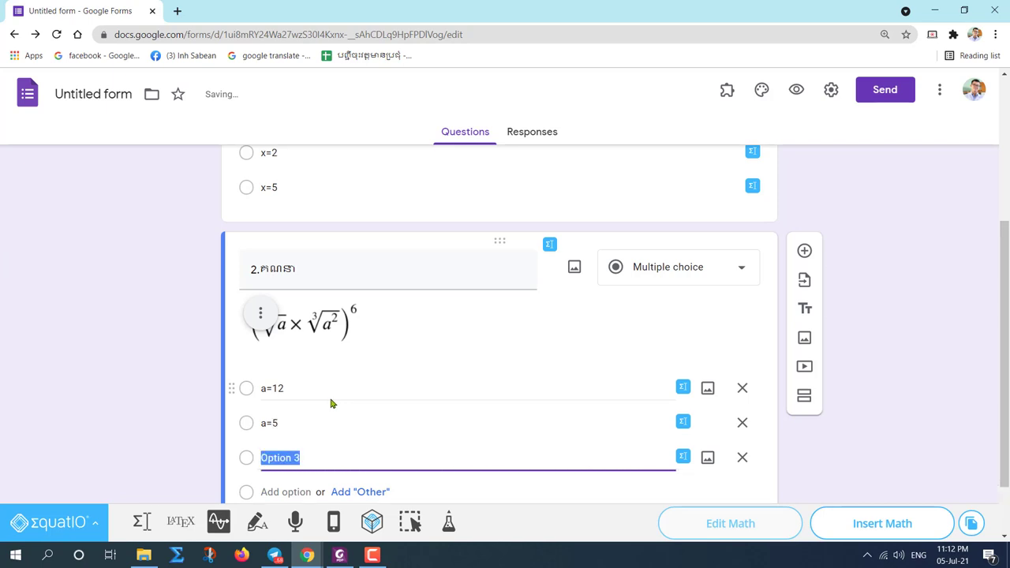
type("a")
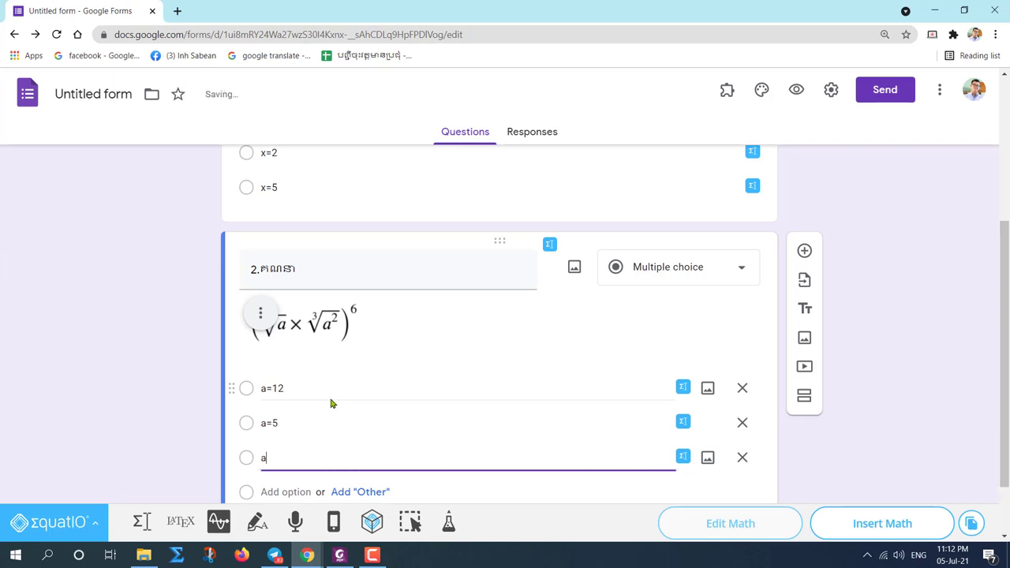
type("=7")
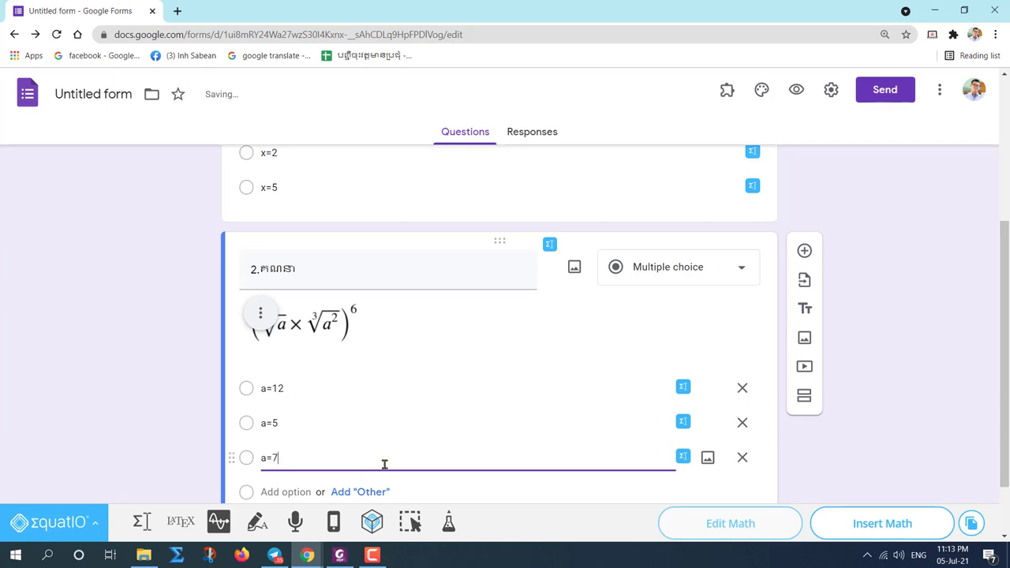
key("Return")
type("a")
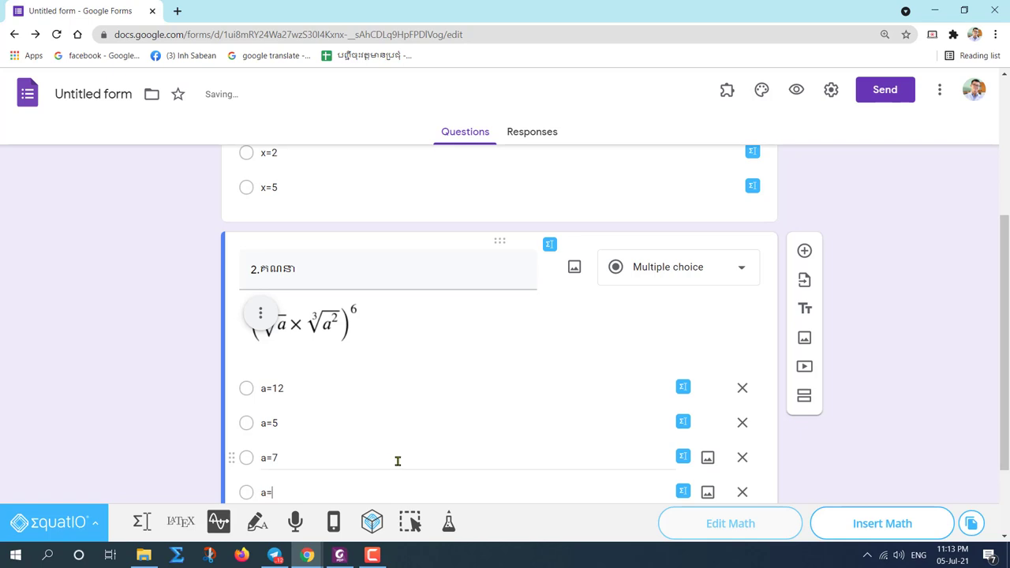
type("=8")
scroll(367, 427, "down", 2)
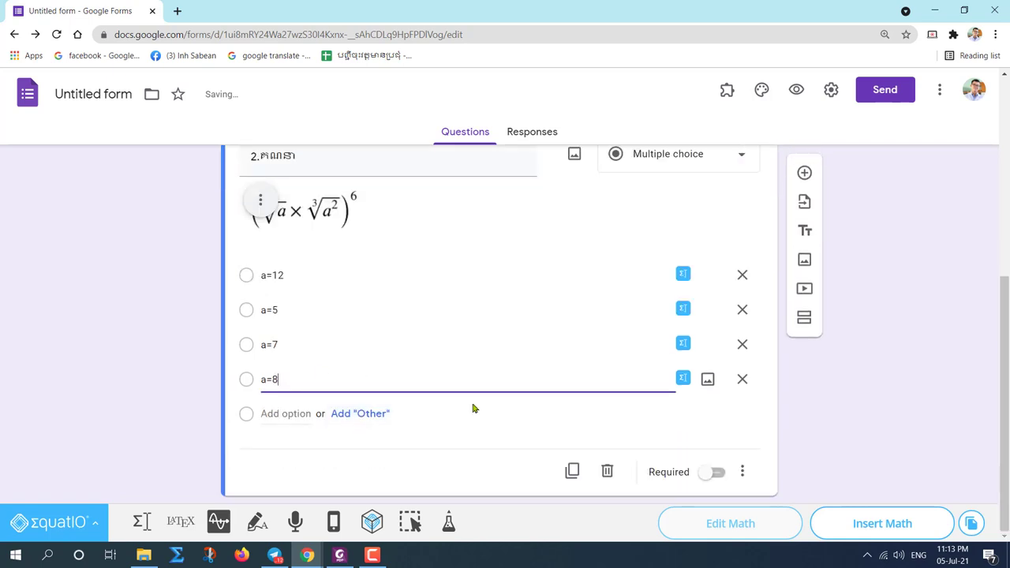
left_click(460, 464)
- Preview the form, check how both questions and their answer choices appear, and close the preview
scroll(553, 300, "up", 1)
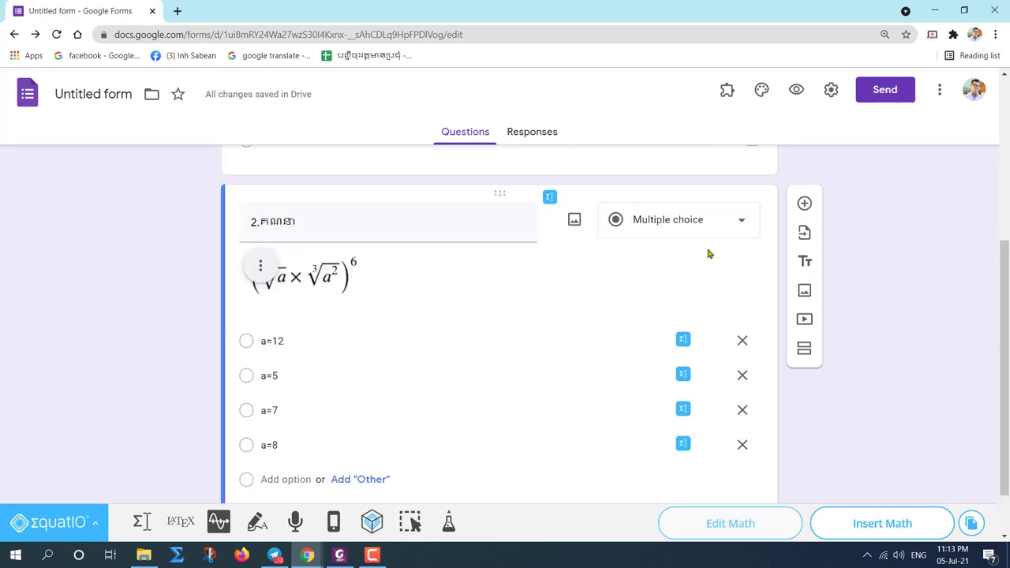
left_click(796, 90)
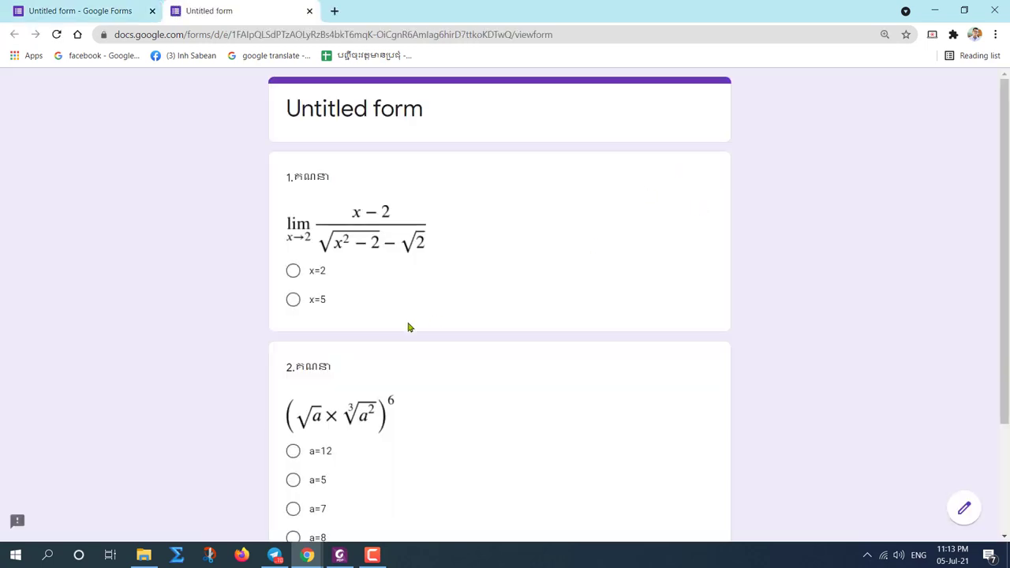
scroll(386, 347, "down", 2)
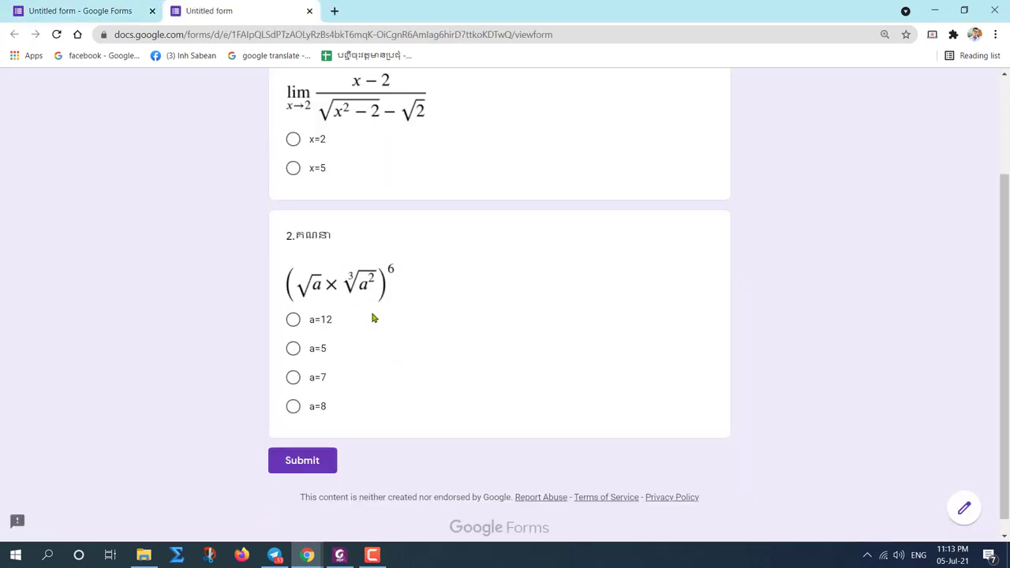
scroll(390, 237, "up", 2)
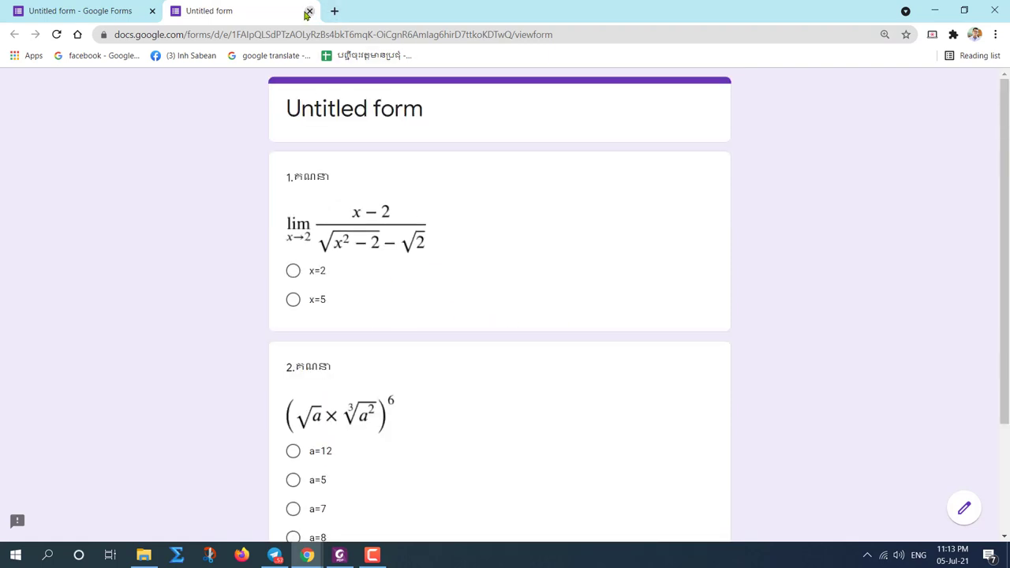
left_click(308, 11)
- Add a third question below question 2 and clear the previous power expression from the EquatIO handwriting editor
scroll(397, 347, "down", 1)
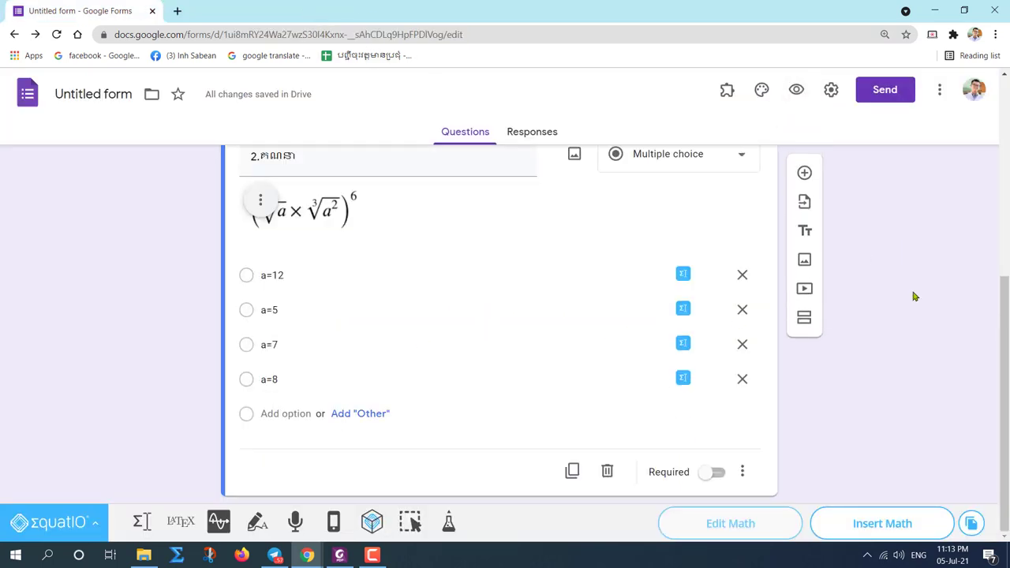
left_click(803, 174)
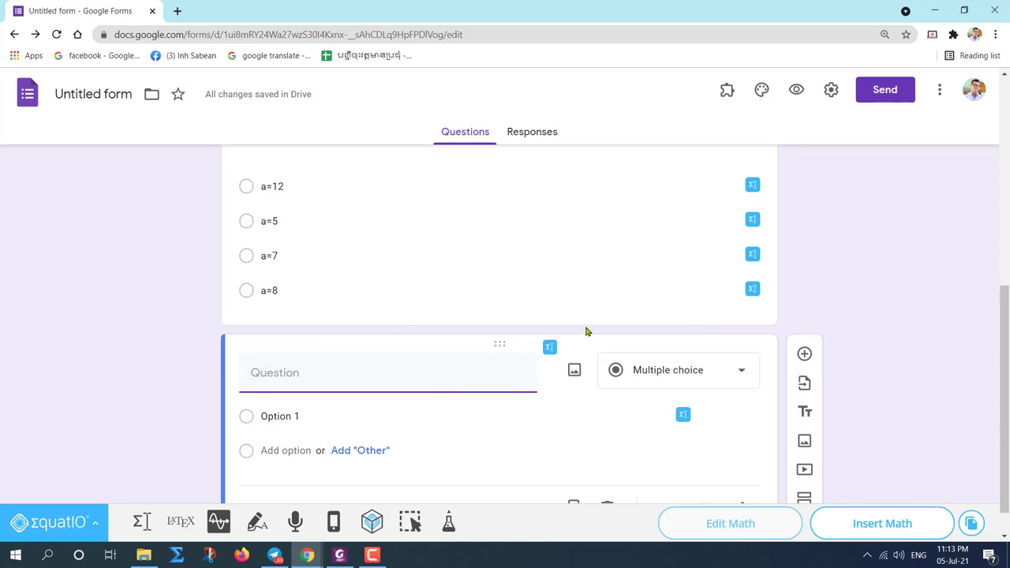
left_click(257, 523)
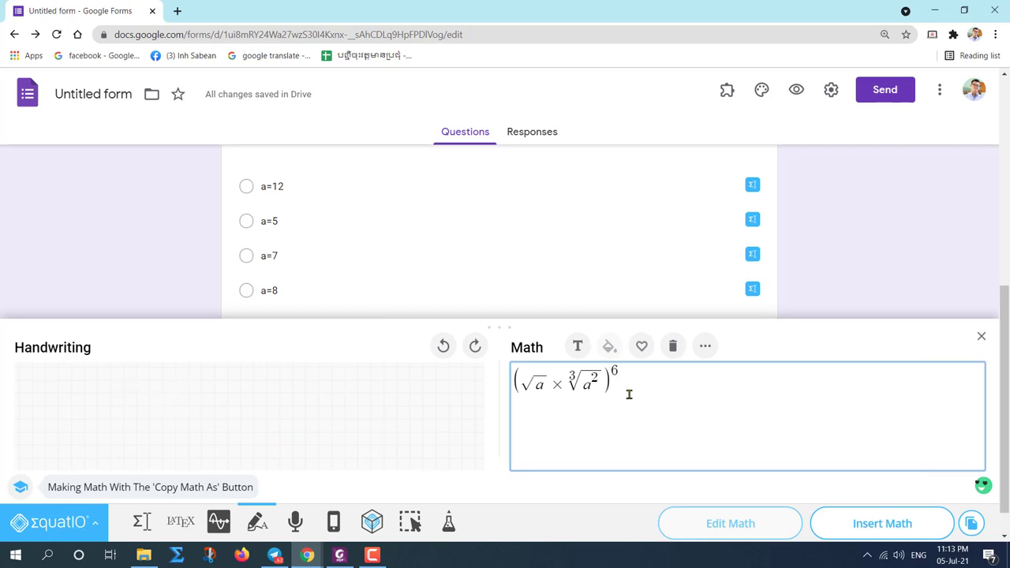
left_click_drag(629, 395, 528, 375)
key("BackSpace")
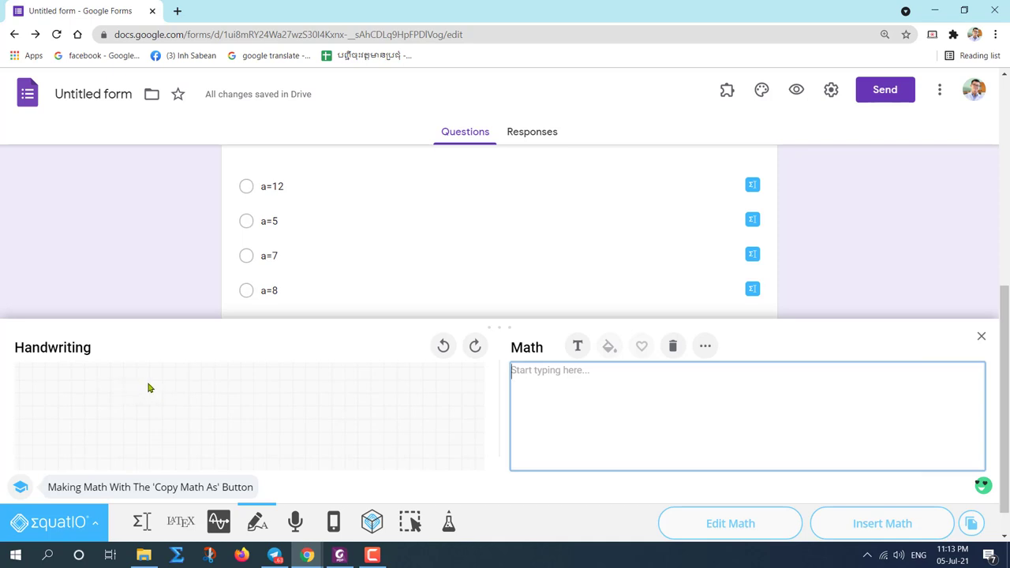
- Handwrite the integral ∫ x² eˣ sin x dx in the handwriting area
left_click_drag(150, 383, 145, 411)
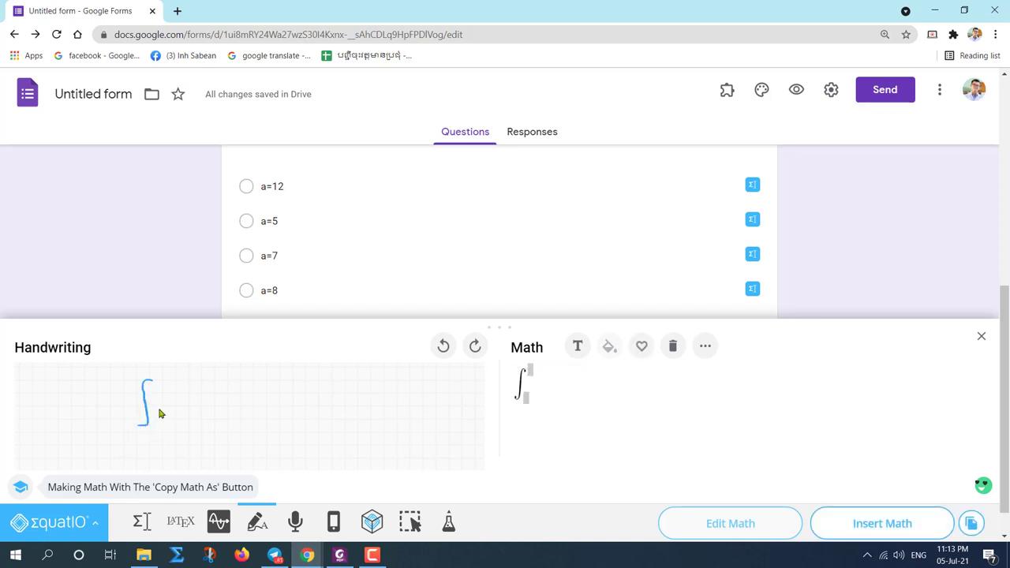
left_click_drag(154, 408, 166, 414)
mouse_move(166, 397)
left_mouse_down()
mouse_move(189, 416)
mouse_move(191, 396)
left_mouse_up()
mouse_move(203, 410)
left_mouse_down()
mouse_move(232, 405)
mouse_move(246, 420)
mouse_move(264, 406)
left_mouse_up()
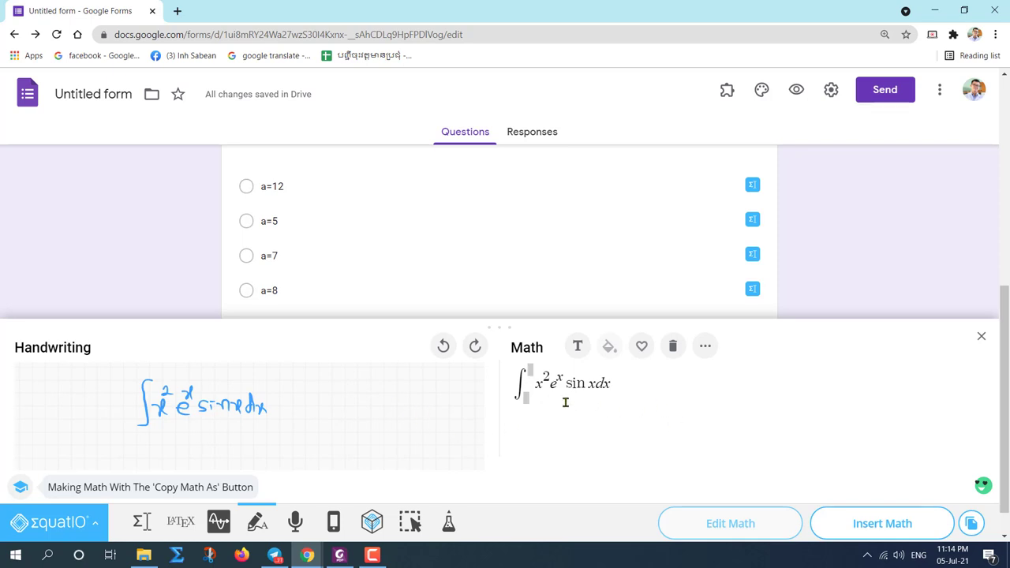
- Copy the recognized integral as a URL and close the handwriting editor
left_click(970, 523)
left_click(909, 465)
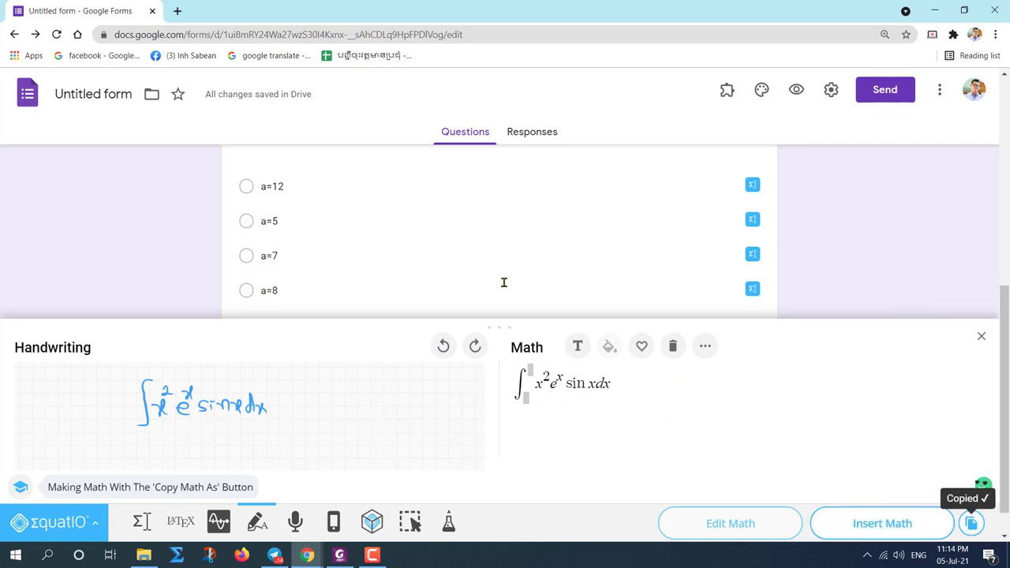
left_click(981, 338)
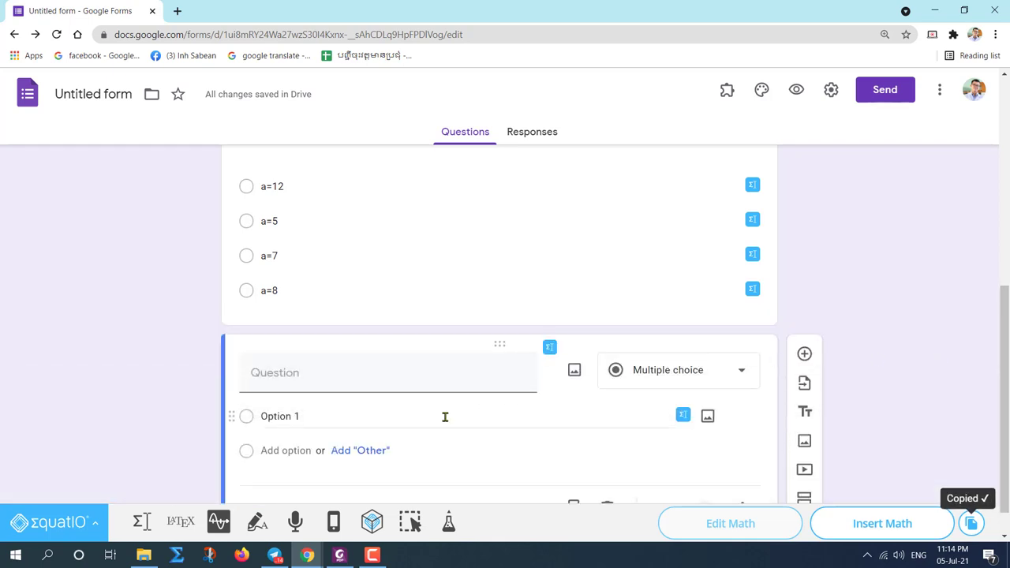
- Insert the integral as an image in the third question, using the copied URL as the image source
left_click(575, 371)
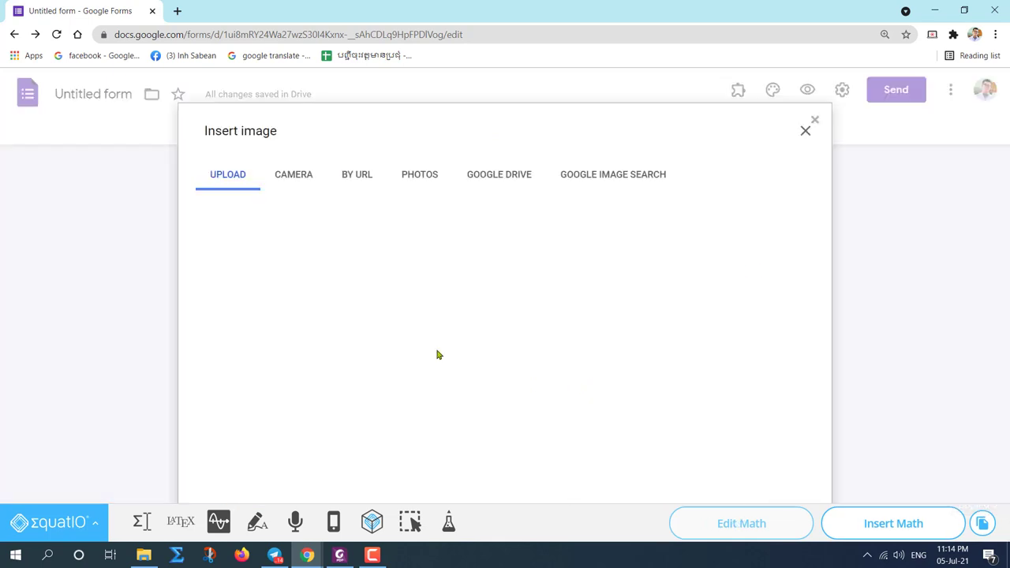
left_click(355, 174)
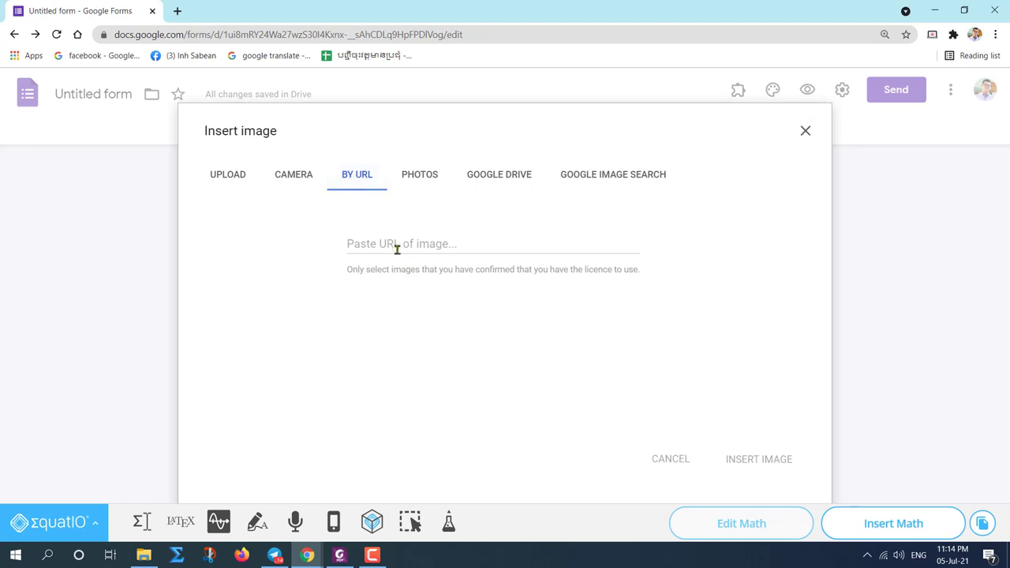
left_click(390, 238)
key("ctrl+v")
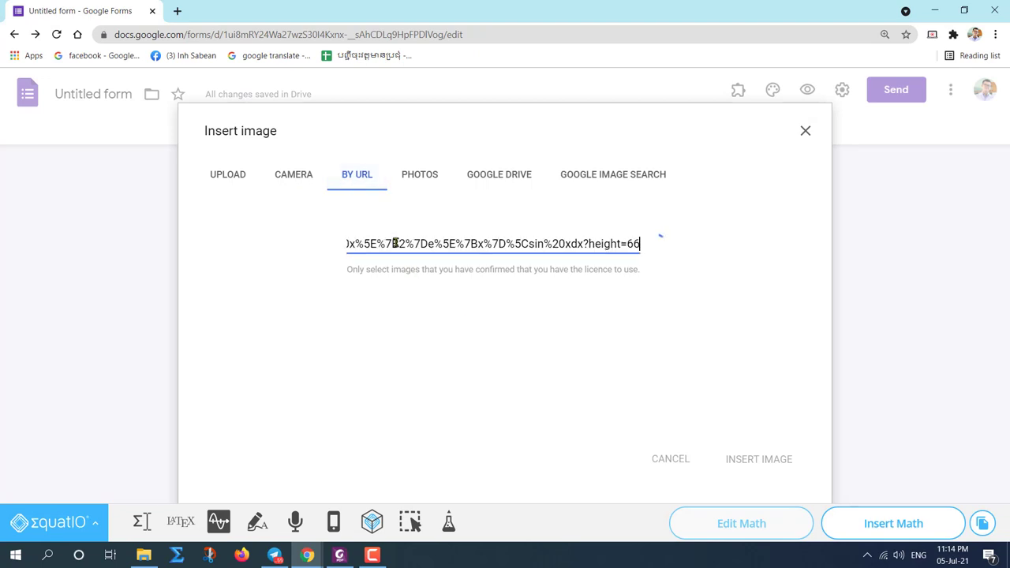
left_click(772, 459)
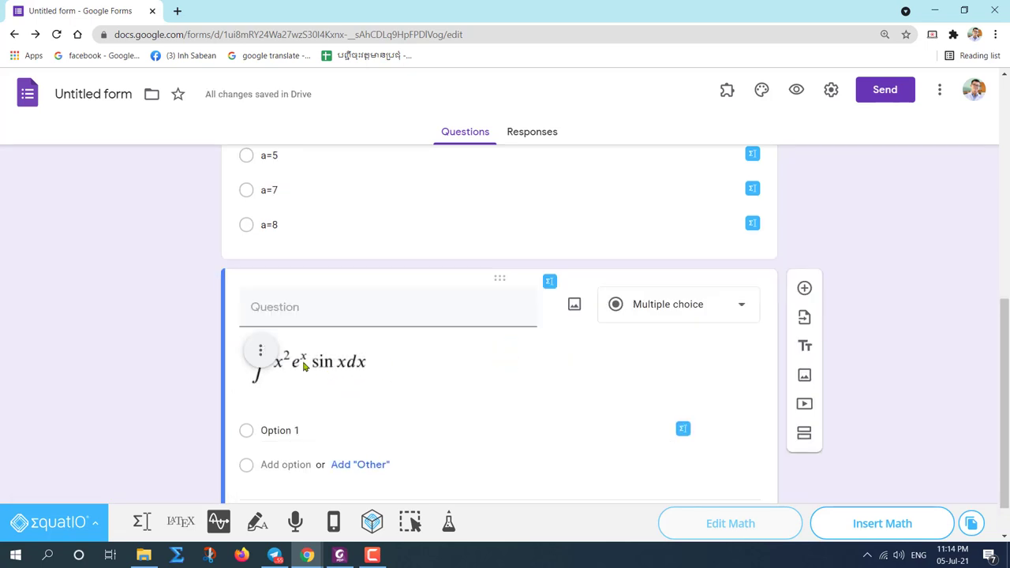
left_click(303, 365)
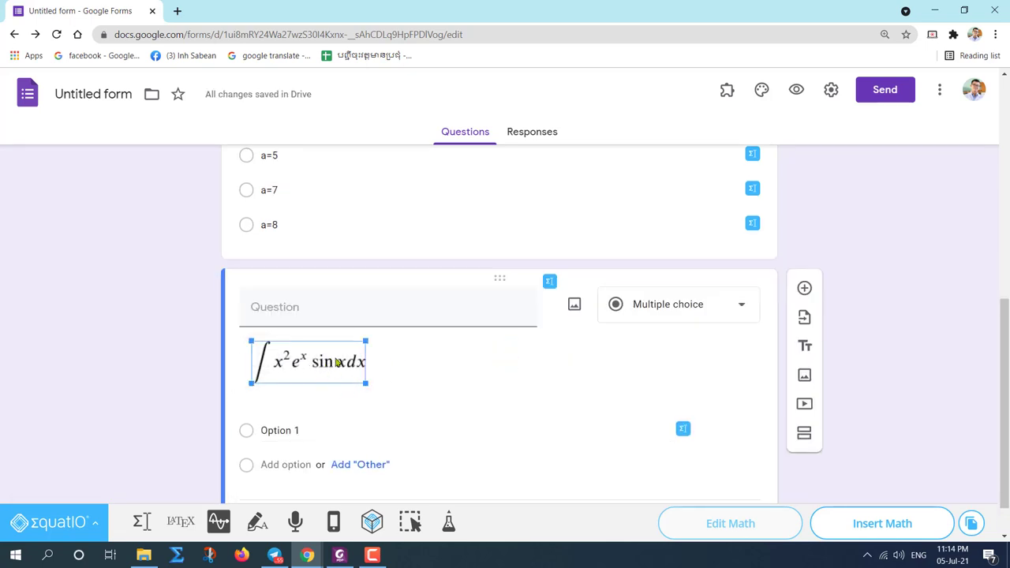
- Add the answer choices 3, 4 and 5 to the integral question below its default first option
left_click(303, 432)
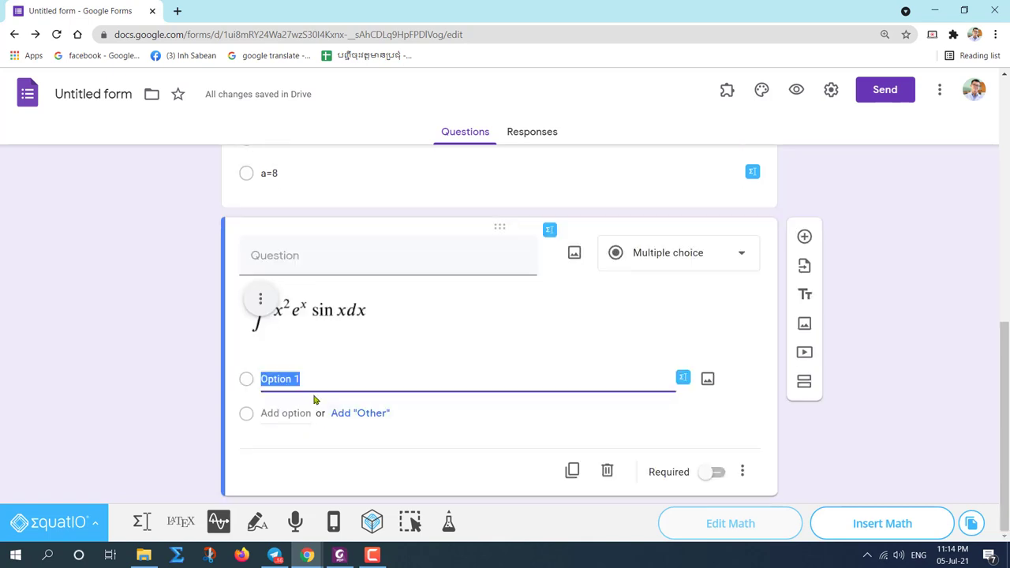
key("BackSpace")
left_click(288, 412)
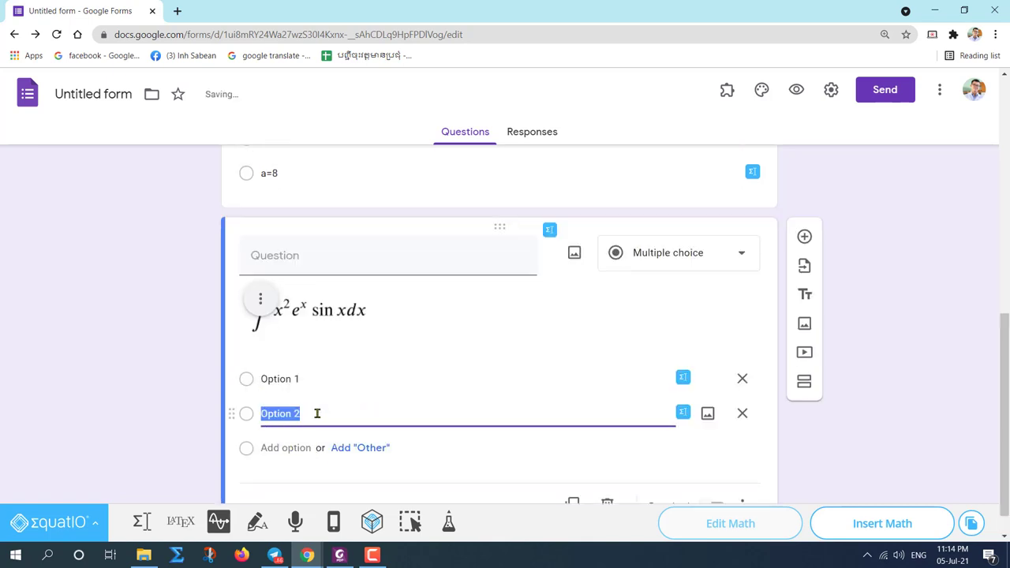
type("3")
left_click(290, 447)
type("4")
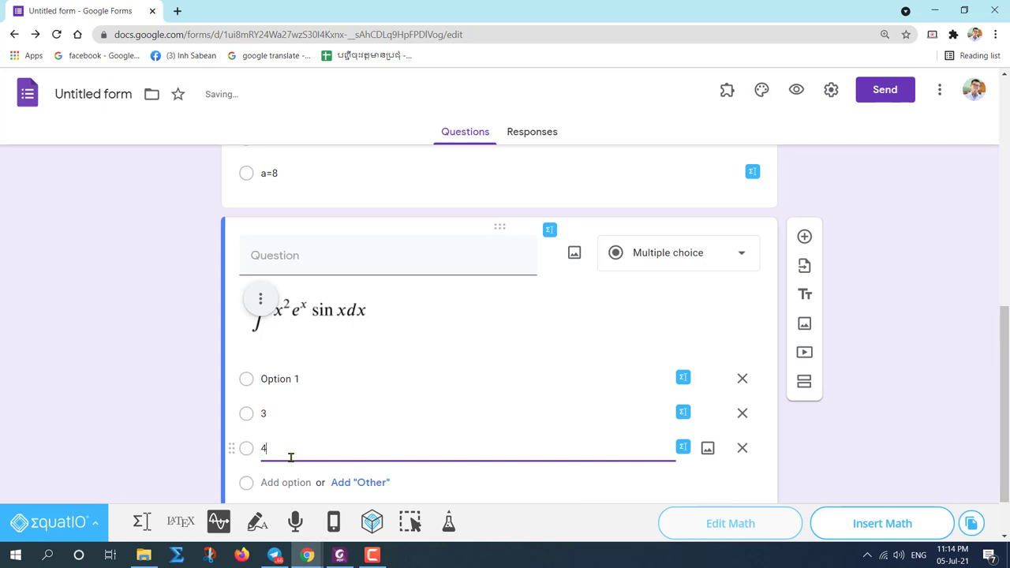
left_click(286, 481)
type("5")
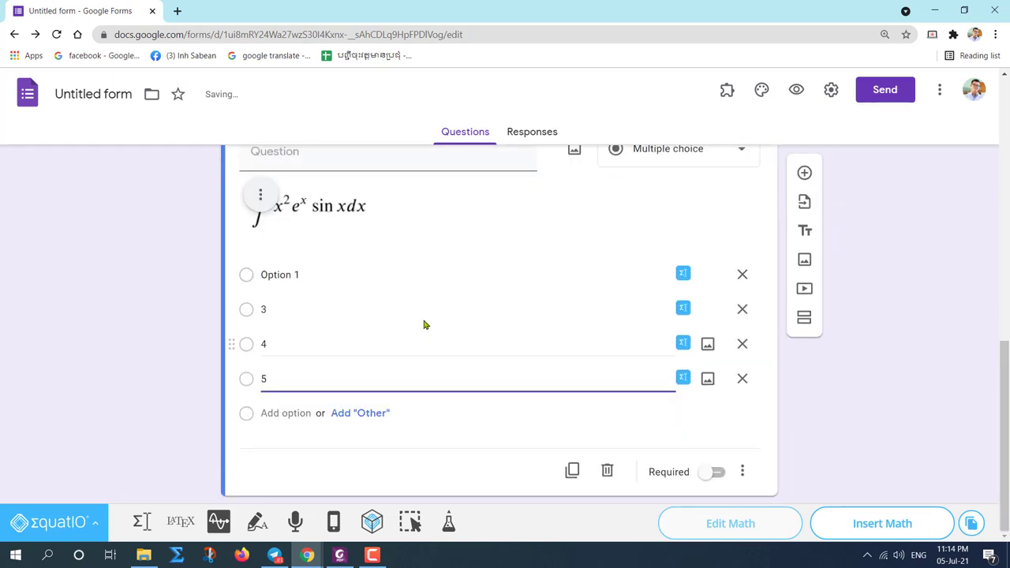
- Preview the whole form, check all three questions, and close the preview
scroll(423, 322, "up", 2)
left_click(795, 89)
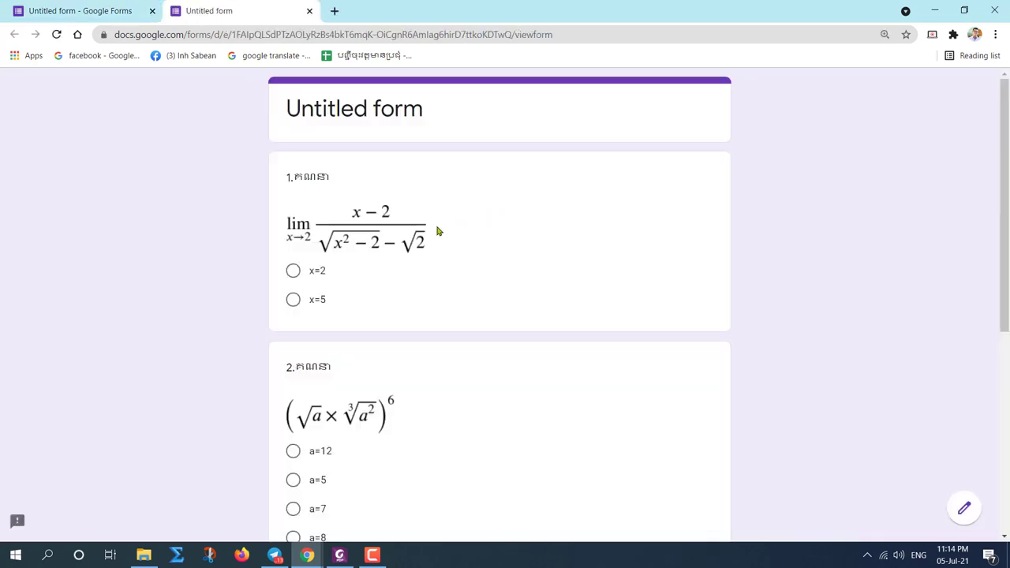
scroll(431, 273, "down", 3)
scroll(431, 274, "down", 3)
scroll(426, 321, "up", 5)
left_click(310, 11)
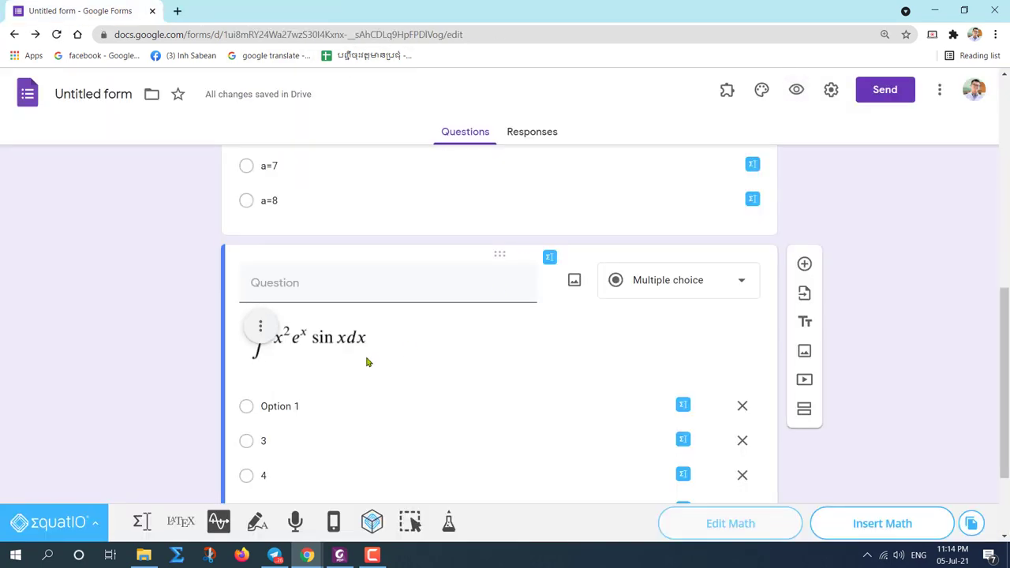
- Add a fourth multiple-choice question and handwrite the series 1/1 + 1/(1+2) + 1/(1+2+3) + … + 1/(1+2+3+…+n) in EquatIO
scroll(366, 362, "down", 2)
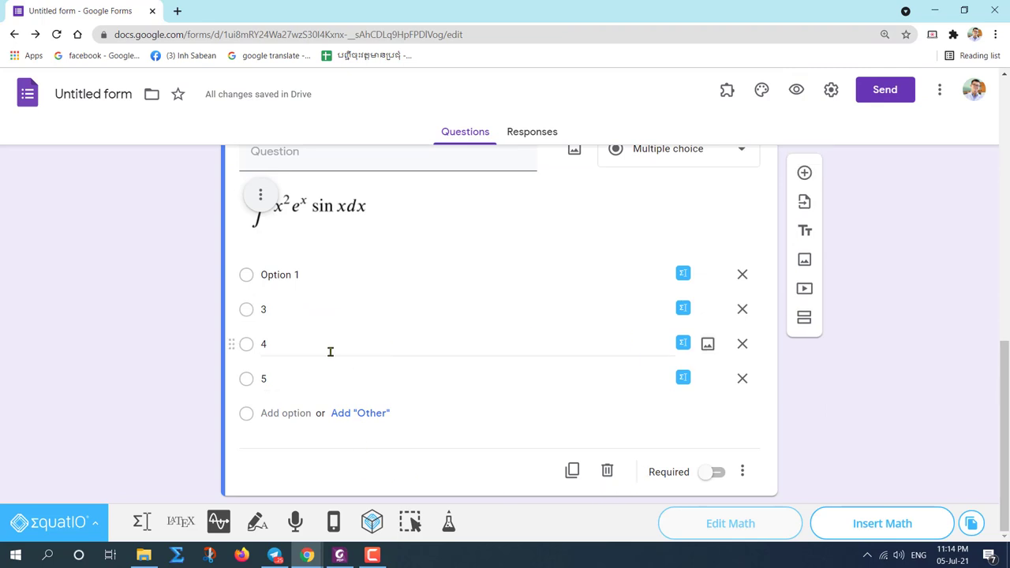
left_click(804, 172)
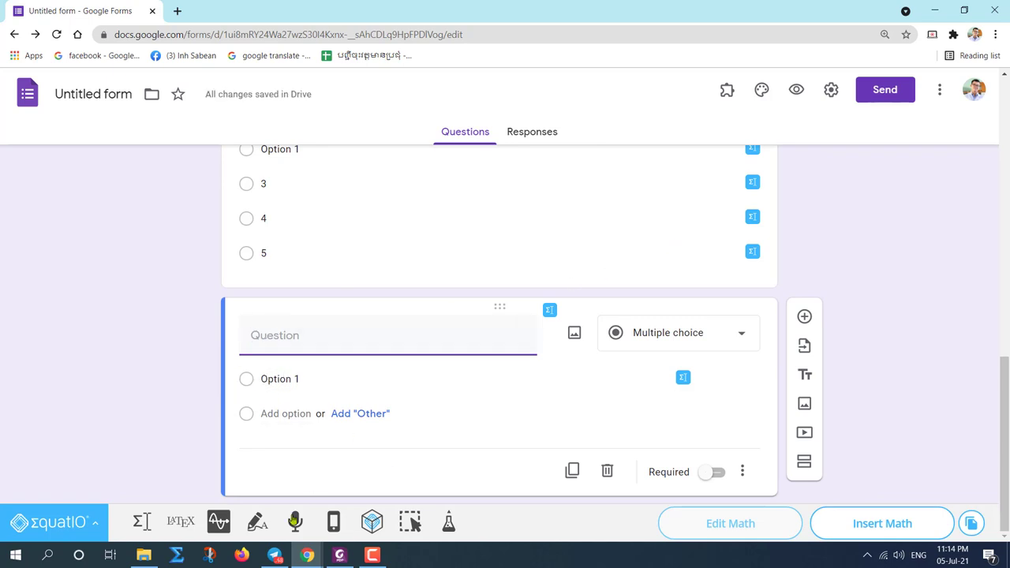
left_click(256, 521)
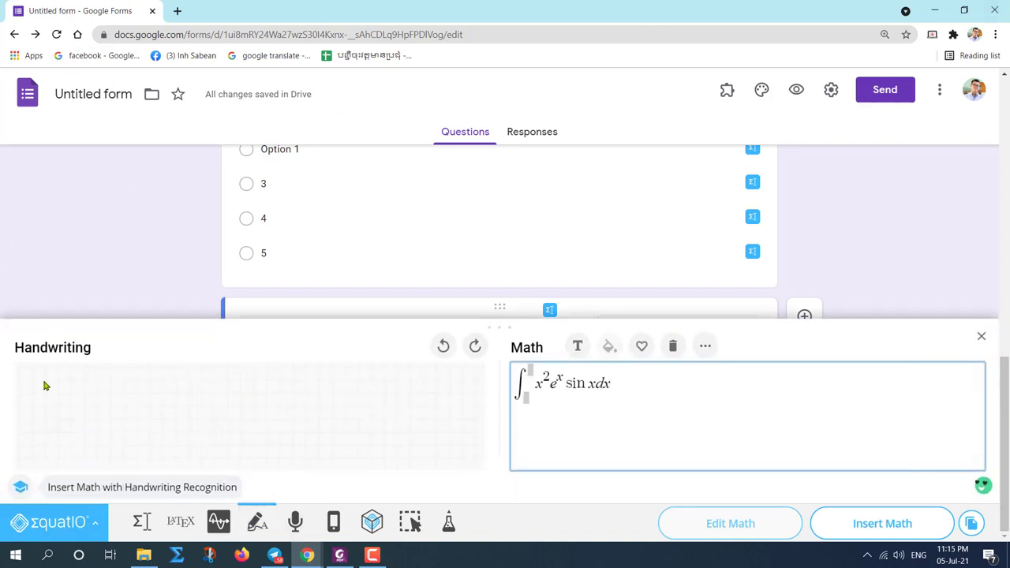
mouse_move(43, 378)
left_mouse_down()
mouse_move(43, 395)
mouse_move(52, 392)
mouse_move(41, 409)
mouse_move(68, 392)
mouse_move(116, 392)
mouse_move(91, 386)
mouse_move(81, 408)
mouse_move(134, 396)
left_mouse_up()
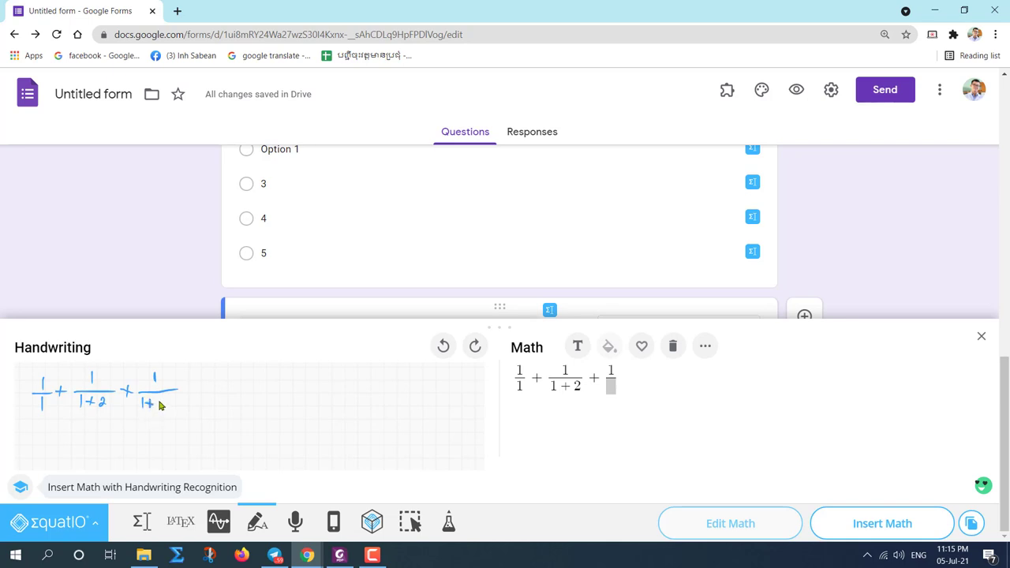
left_click_drag(159, 400, 180, 405)
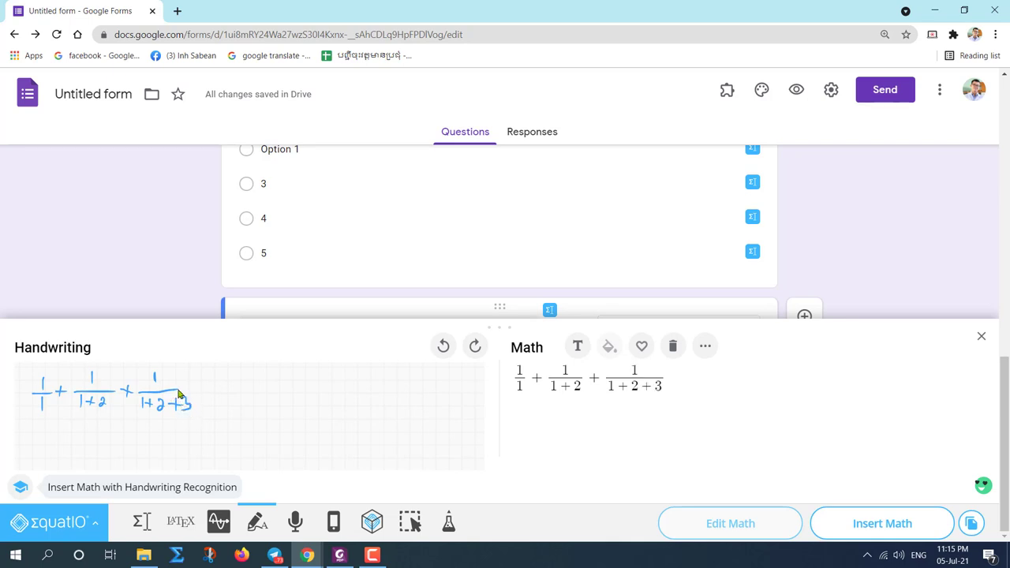
left_click_drag(196, 391, 209, 392)
left_click_drag(254, 390, 329, 388)
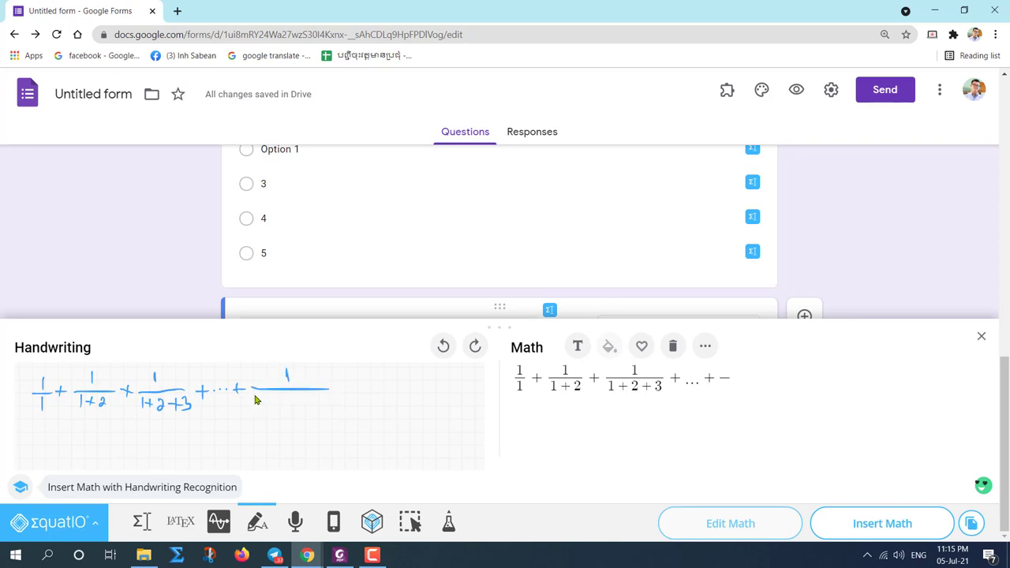
left_click_drag(255, 396, 255, 411)
left_click_drag(276, 409, 286, 411)
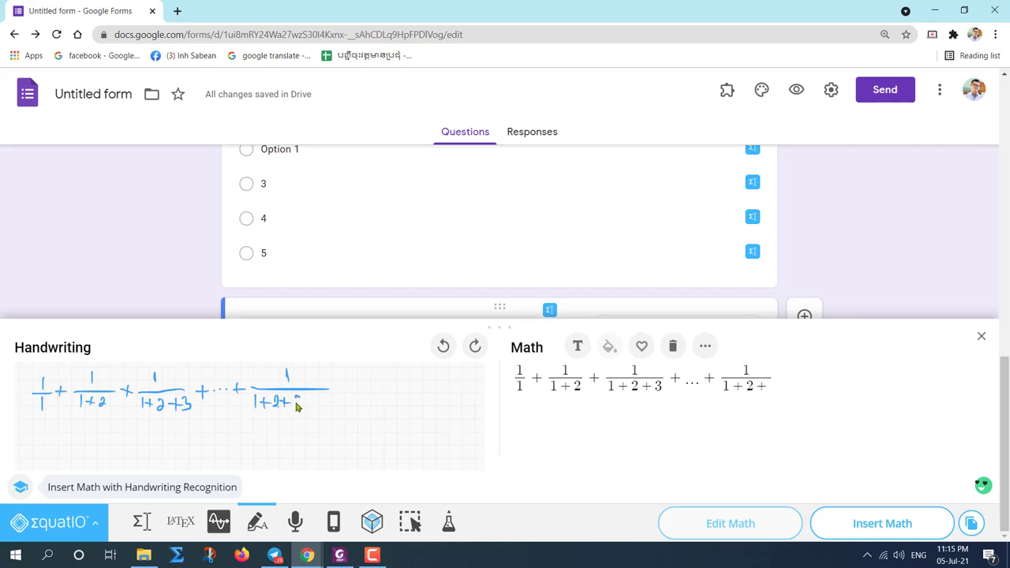
left_click_drag(296, 403, 298, 407)
left_click_drag(352, 401, 361, 392)
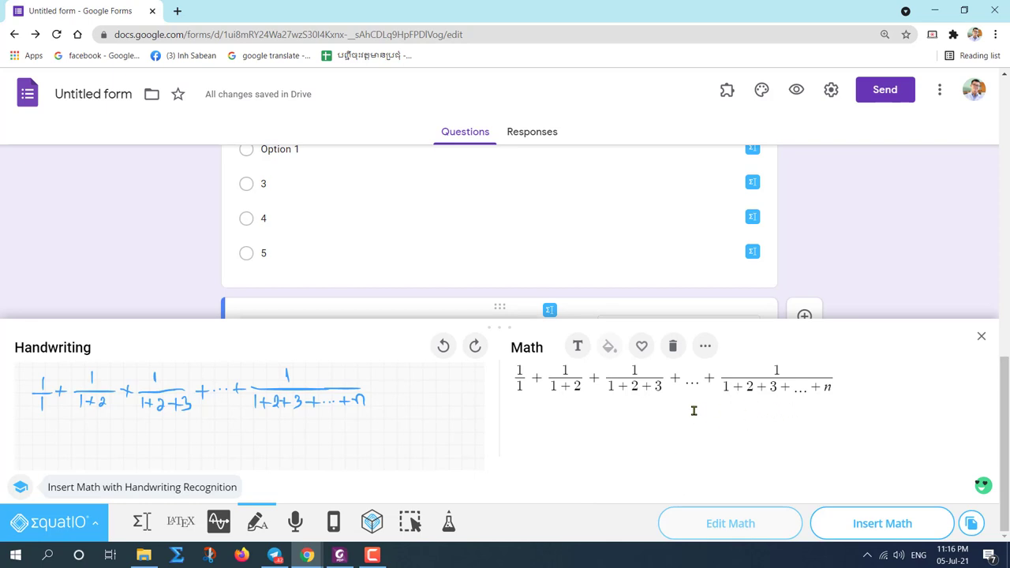
- Copy the recognized series as a URL and close the handwriting editor
left_click(974, 525)
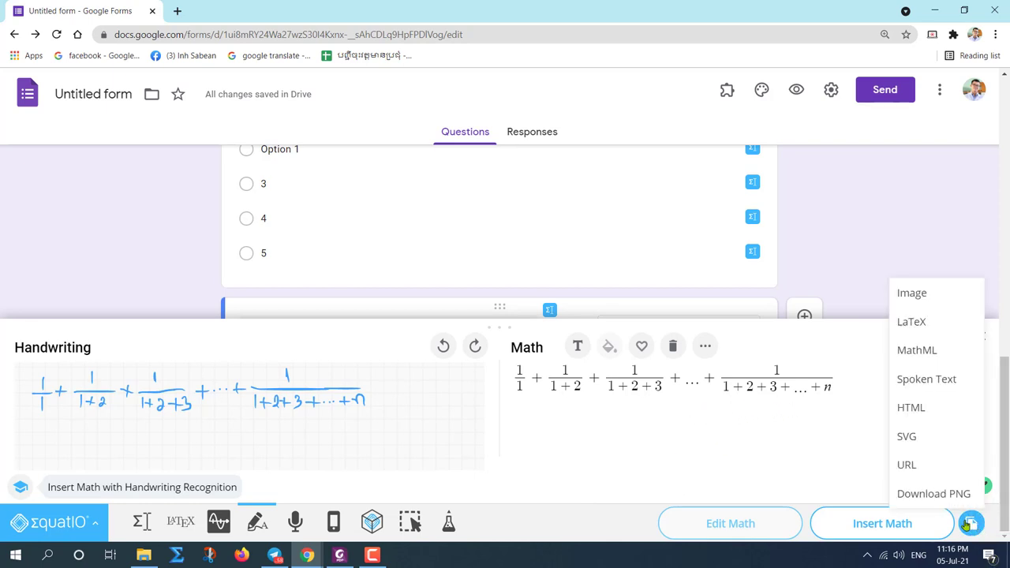
left_click(923, 465)
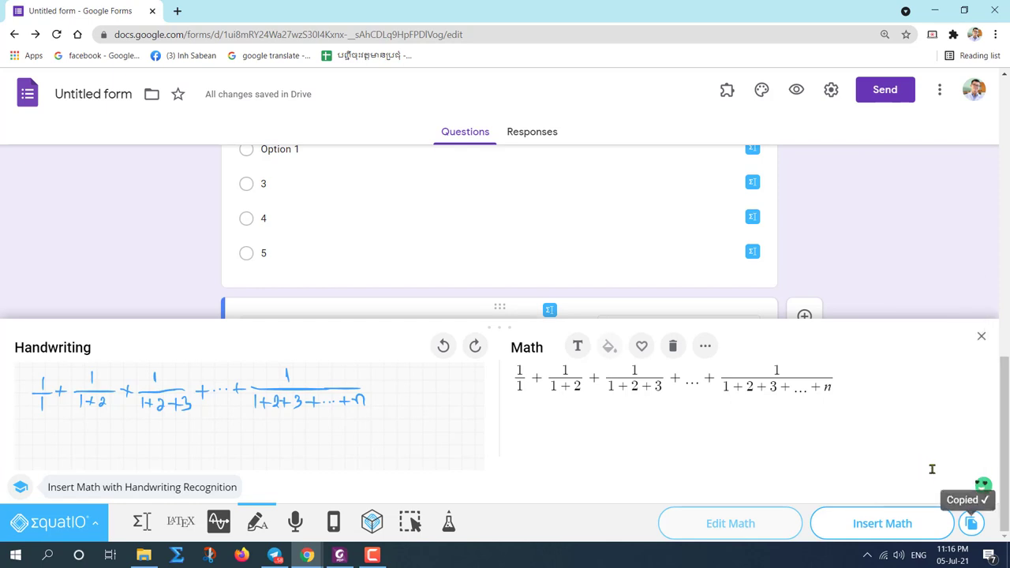
left_click(980, 336)
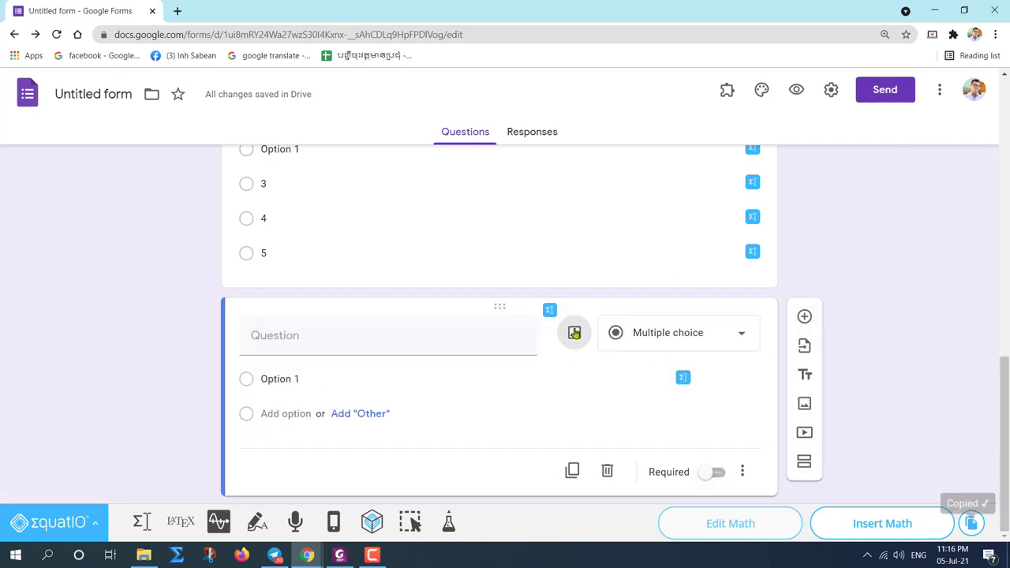
- Insert the series as an image in the fourth question, using the copied URL as the image source
left_click(574, 332)
left_click(351, 176)
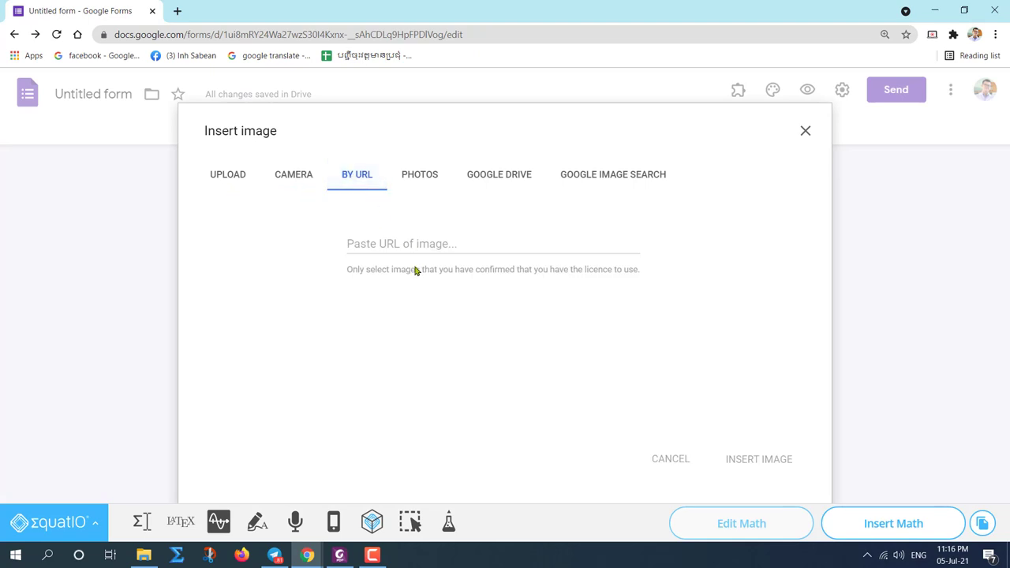
left_click(386, 243)
key("ctrl+v")
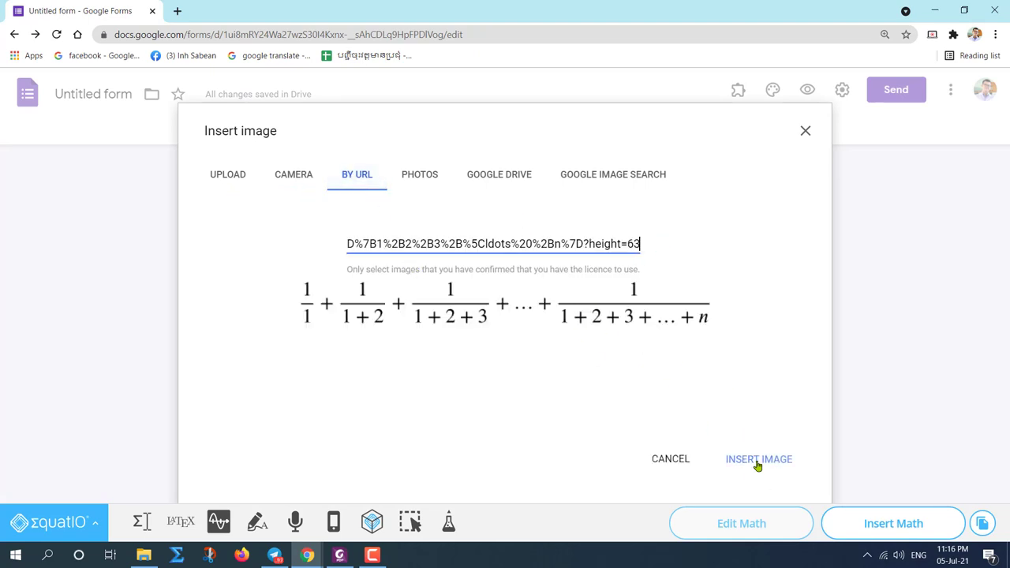
left_click(757, 466)
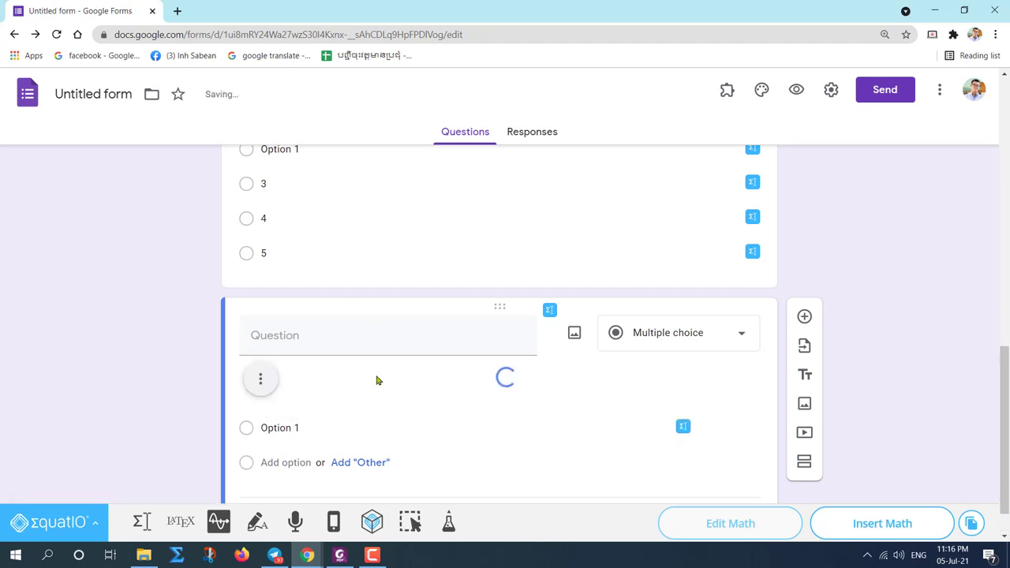
scroll(471, 370, "down", 1)
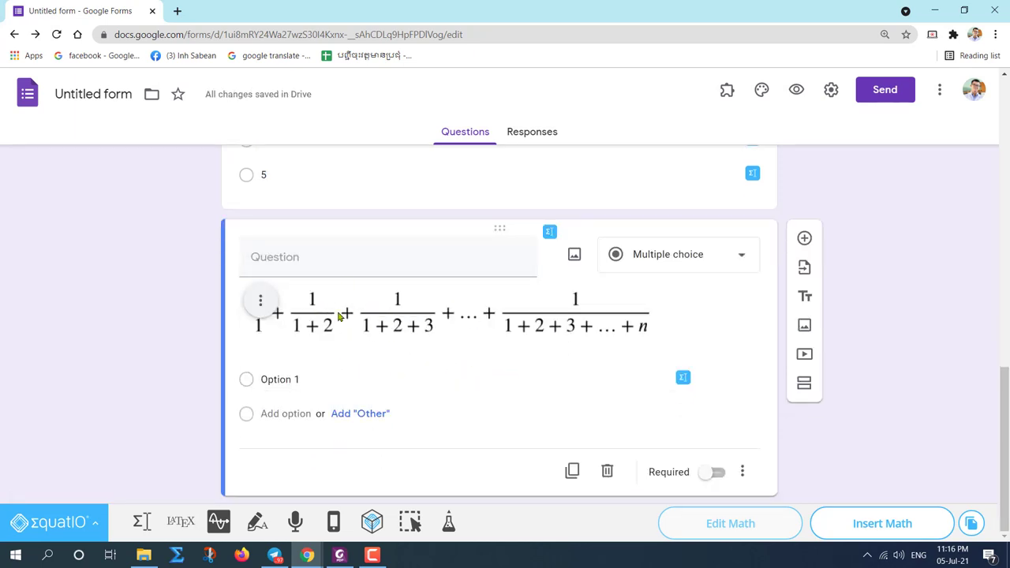
- Enter គណនាស្វ៊ីតខាងក្រោម as the text of the fourth question, above the series image
left_click(314, 257)
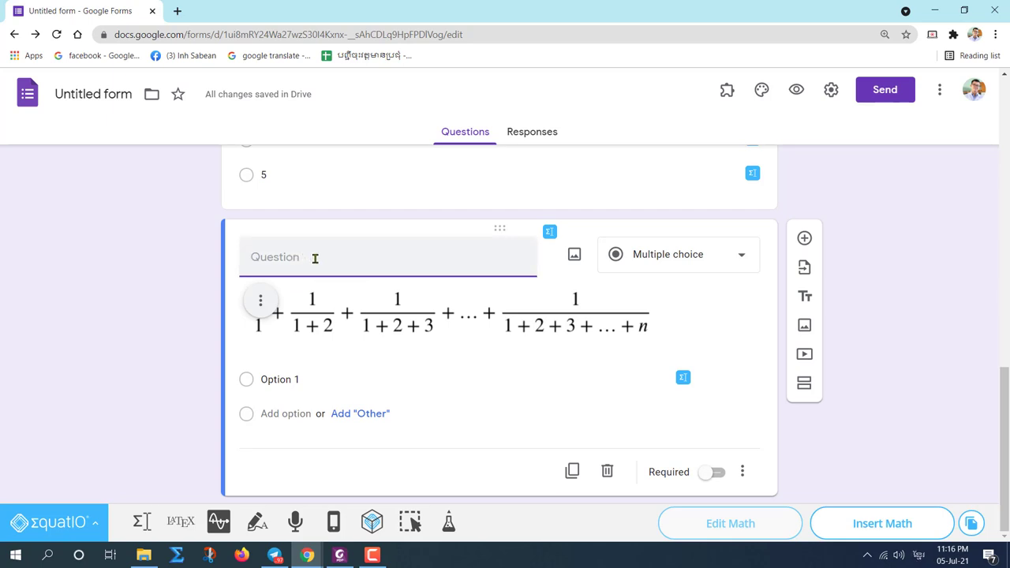
type("គណ")
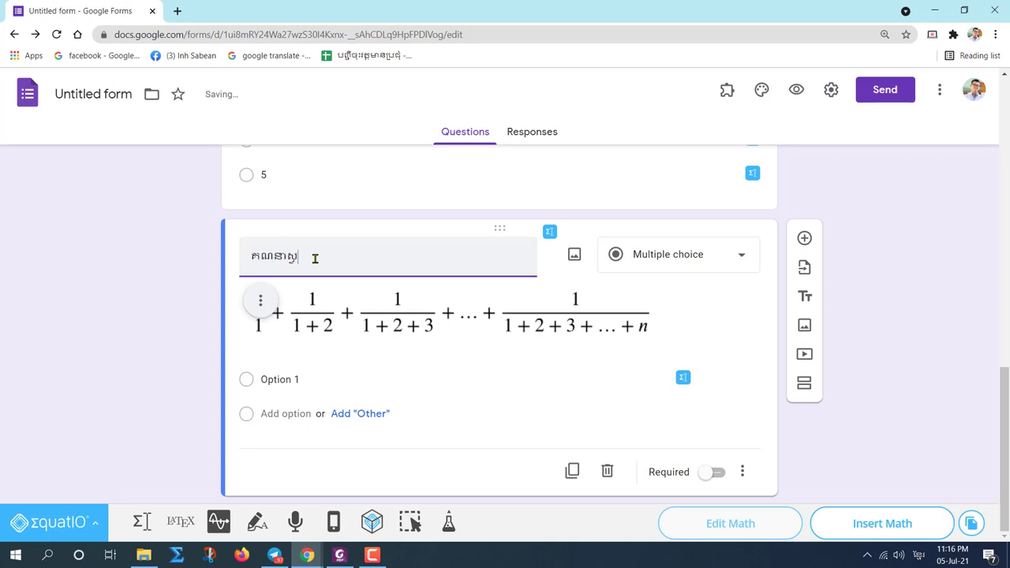
type("នាស្វ៊ីតខាងក្រោម")
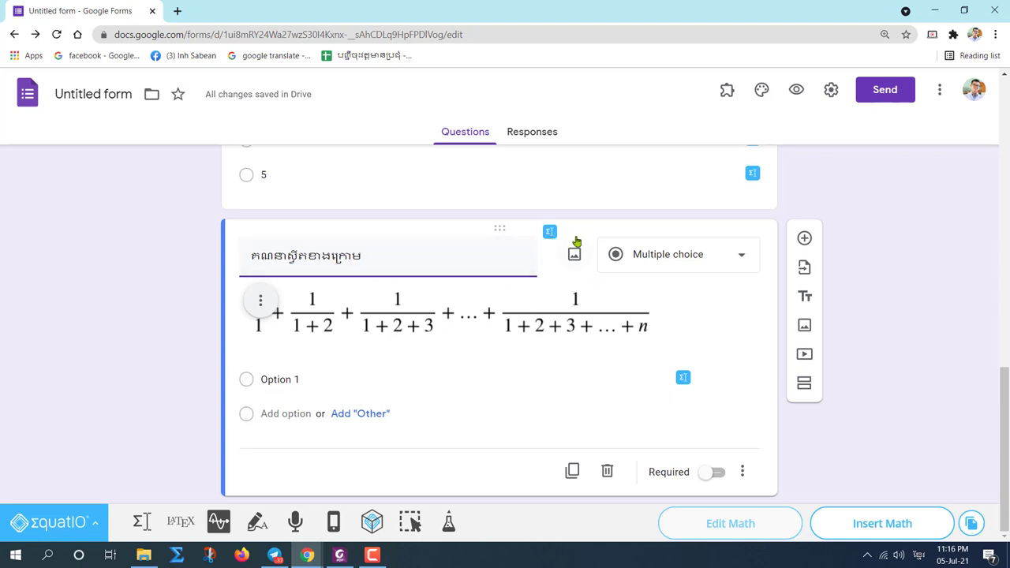
- Preview the whole form, check the new series question at its end, and close the preview
scroll(476, 294, "up", 3)
scroll(465, 300, "up", 8)
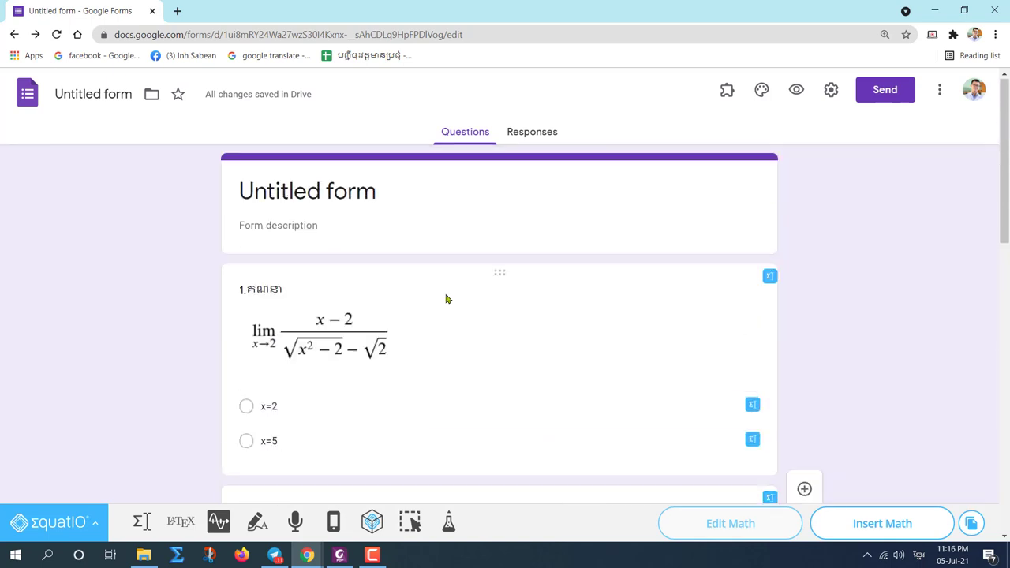
left_click(796, 90)
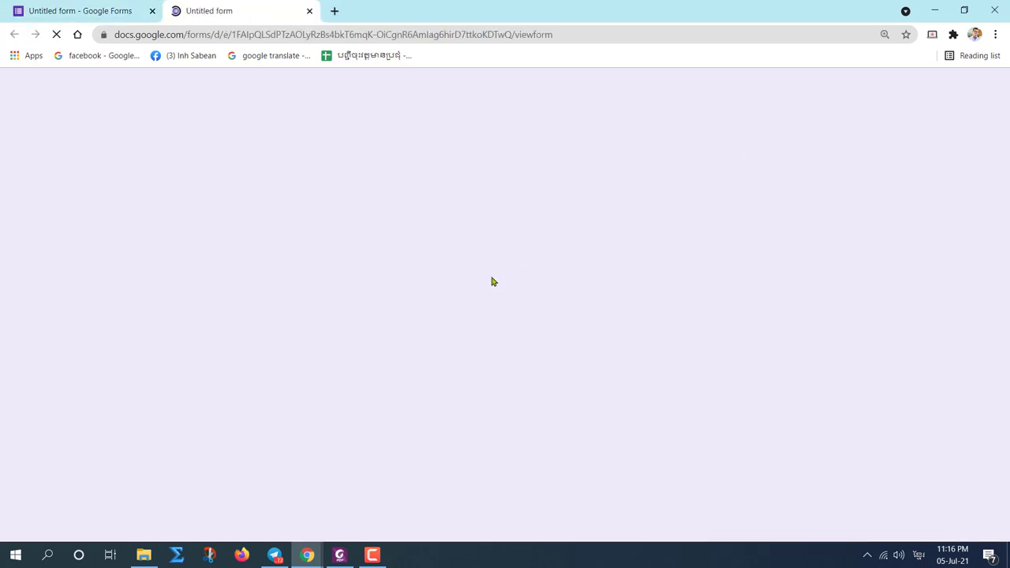
scroll(425, 331, "down", 5)
scroll(434, 371, "down", 2)
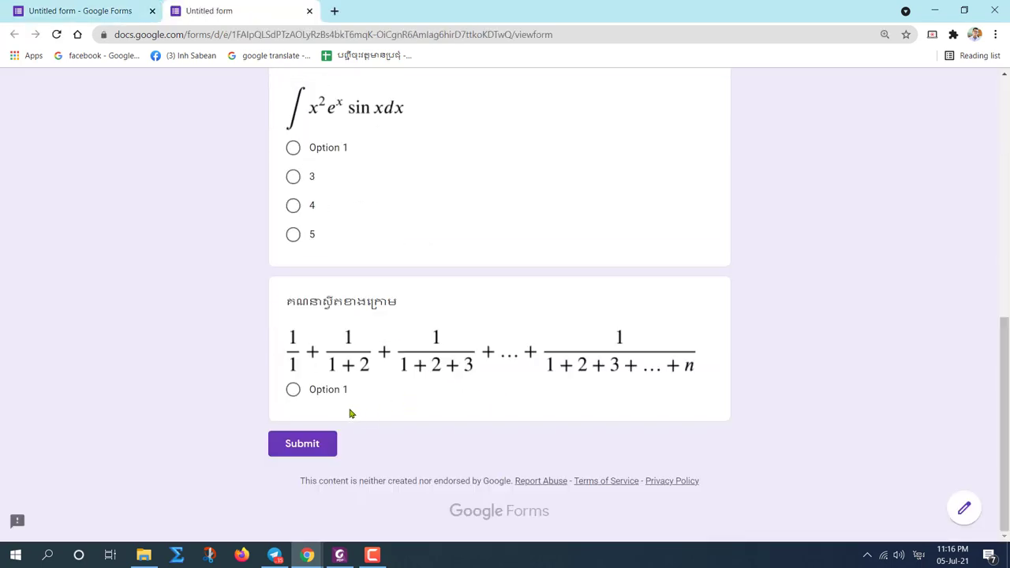
scroll(347, 394, "up", 4)
left_click(309, 11)
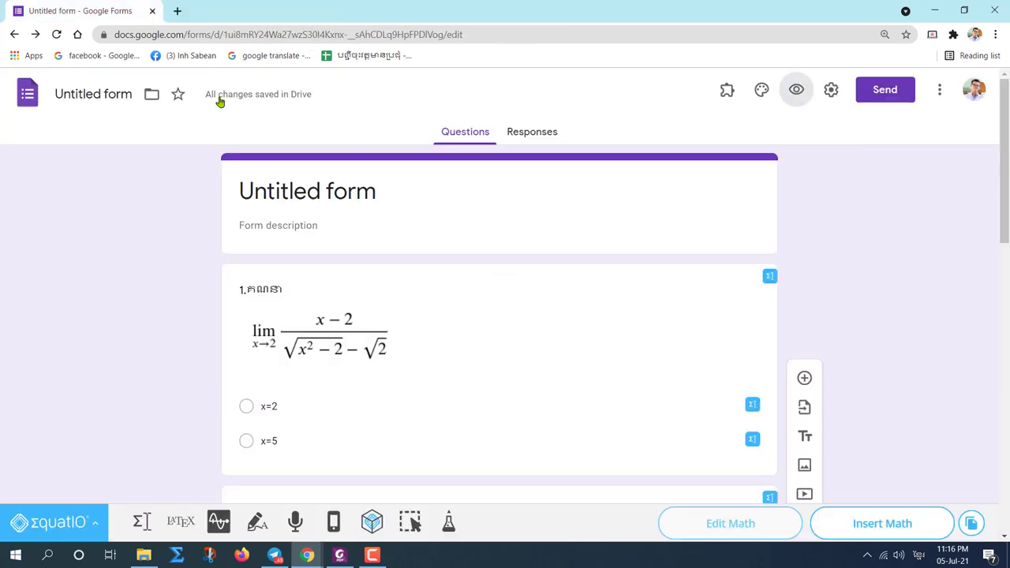
- Give the series question the four answer choices 11, 12, 13 and 14, replacing its default first option
scroll(297, 356, "down", 10)
left_click(262, 379)
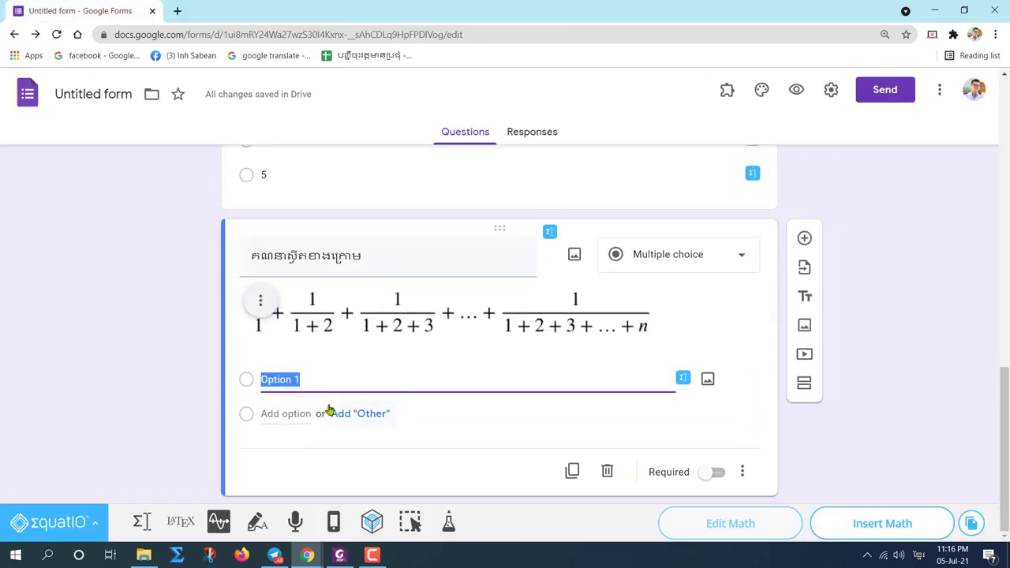
type("១")
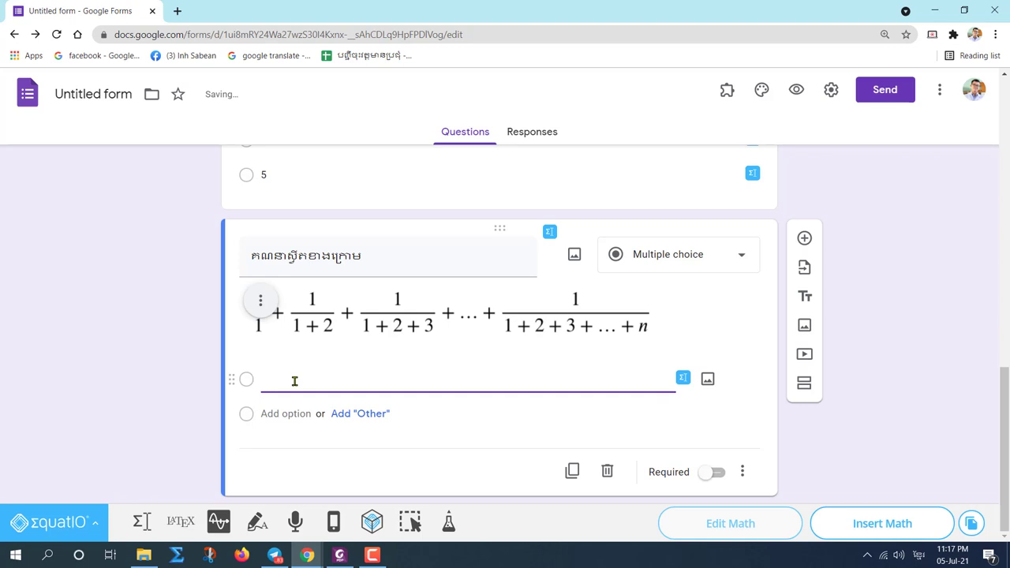
key("alt+shift")
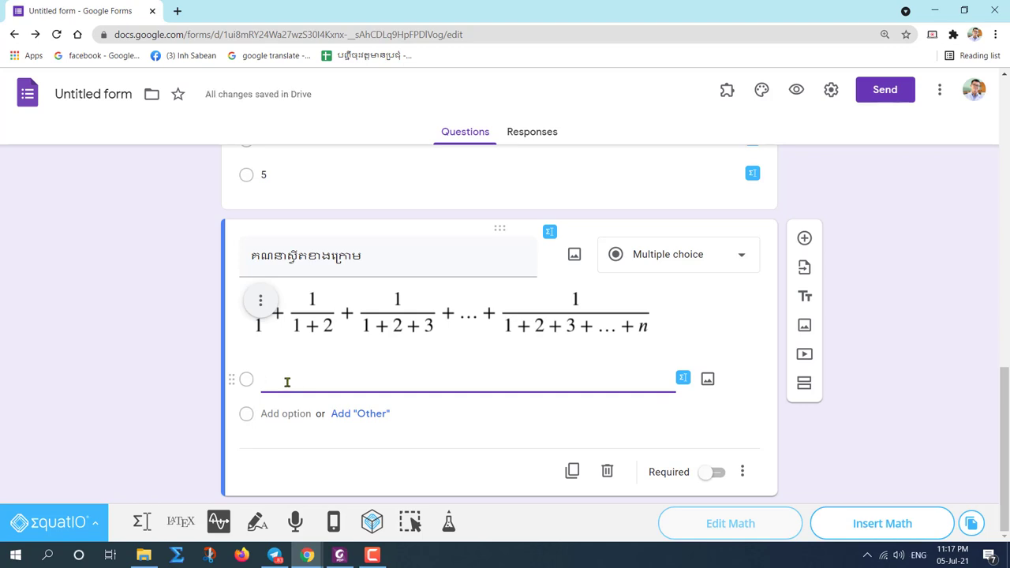
key("Return")
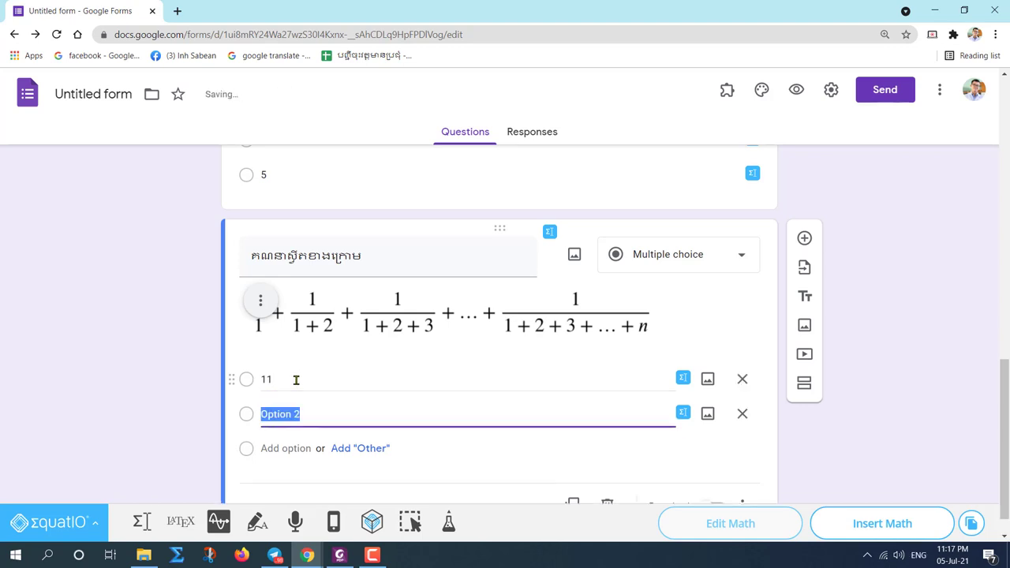
type("12")
key("Return")
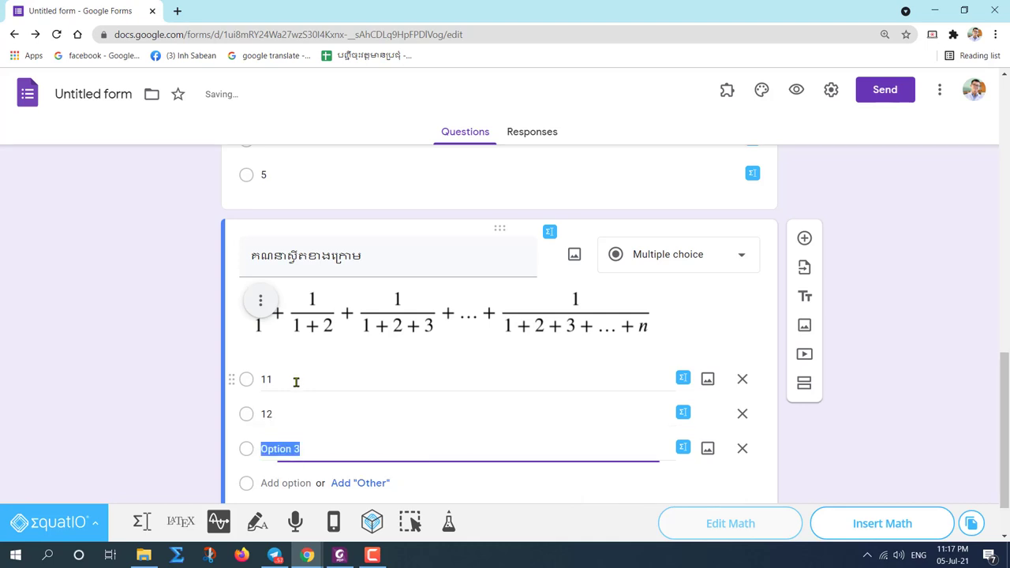
type("13")
key("Return")
type("14")
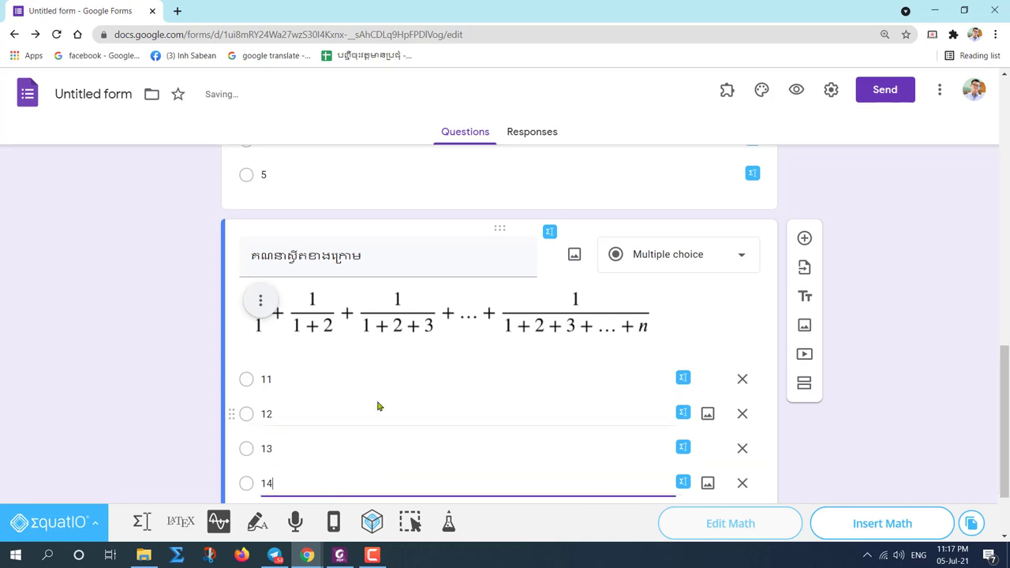
- Look back over all four questions and their answer choices in the form editor
scroll(484, 379, "down", 1)
scroll(462, 355, "up", 2)
scroll(461, 355, "up", 10)
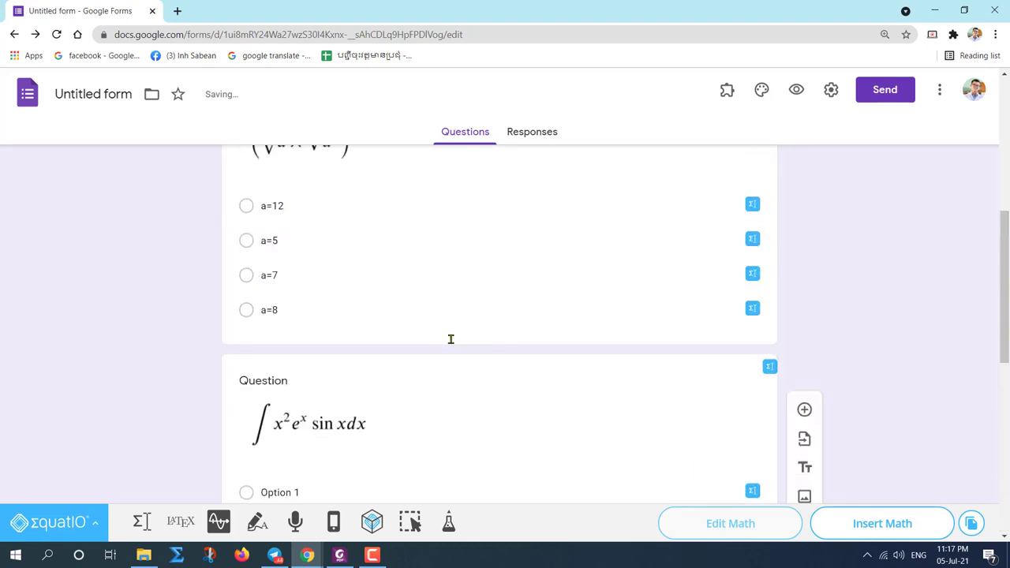
scroll(439, 313, "down", 4)
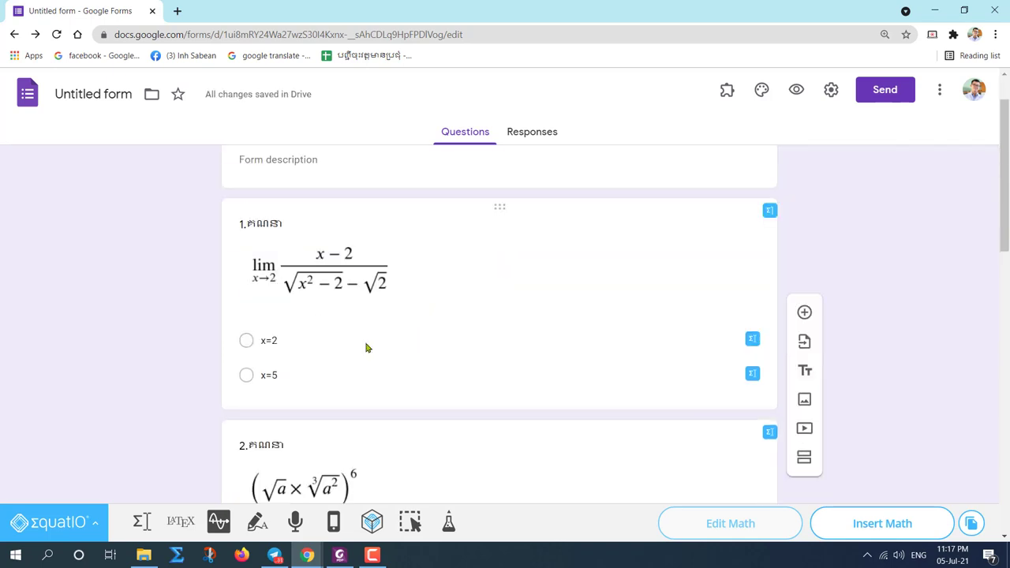
scroll(741, 282, "up", 3)
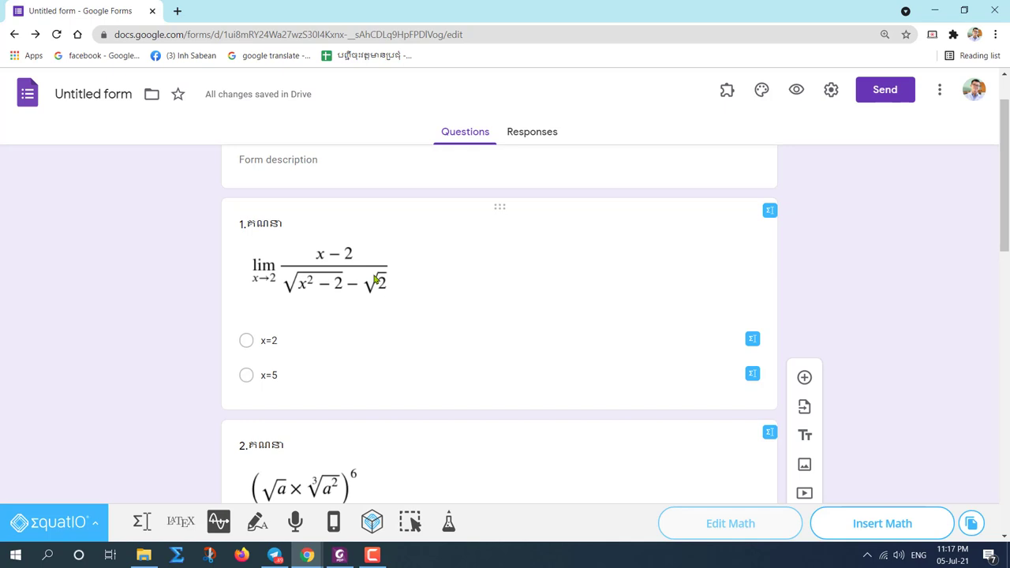
scroll(386, 321, "down", 10)
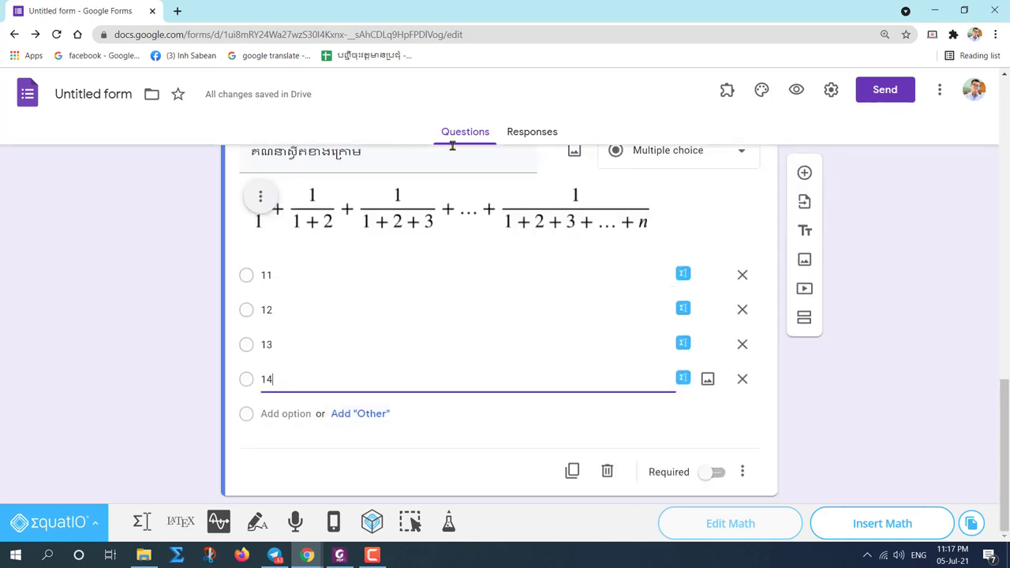
- Browse the symbol and layout collections available for the series equation in EquatIO's handwriting editor
left_click(257, 522)
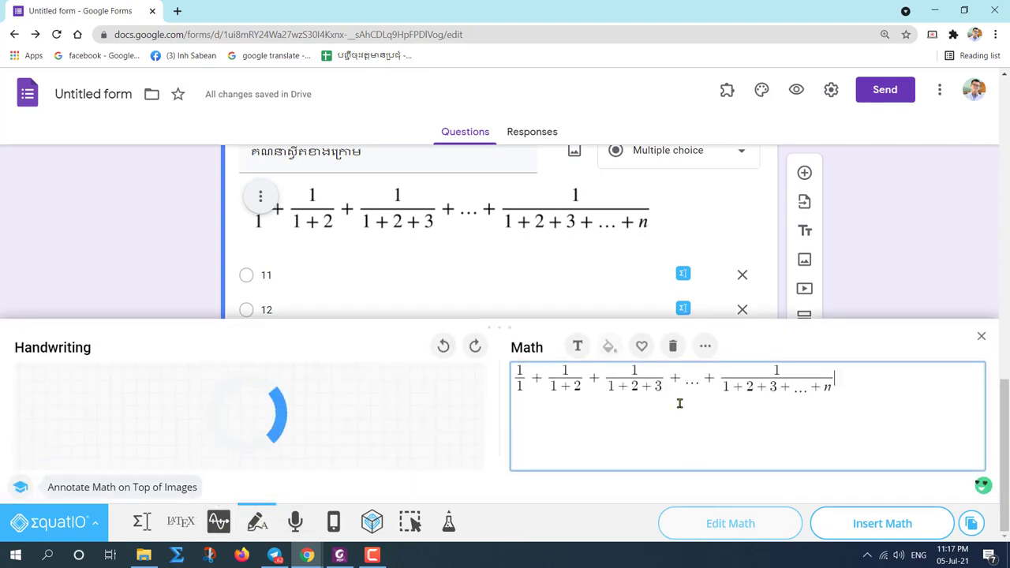
left_click(704, 345)
left_click(713, 365)
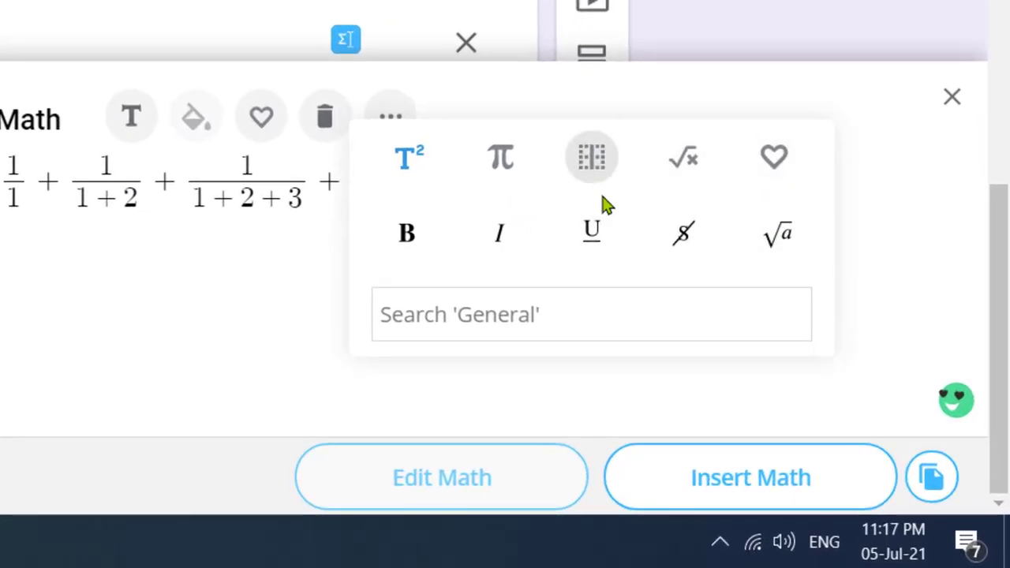
left_click(501, 162)
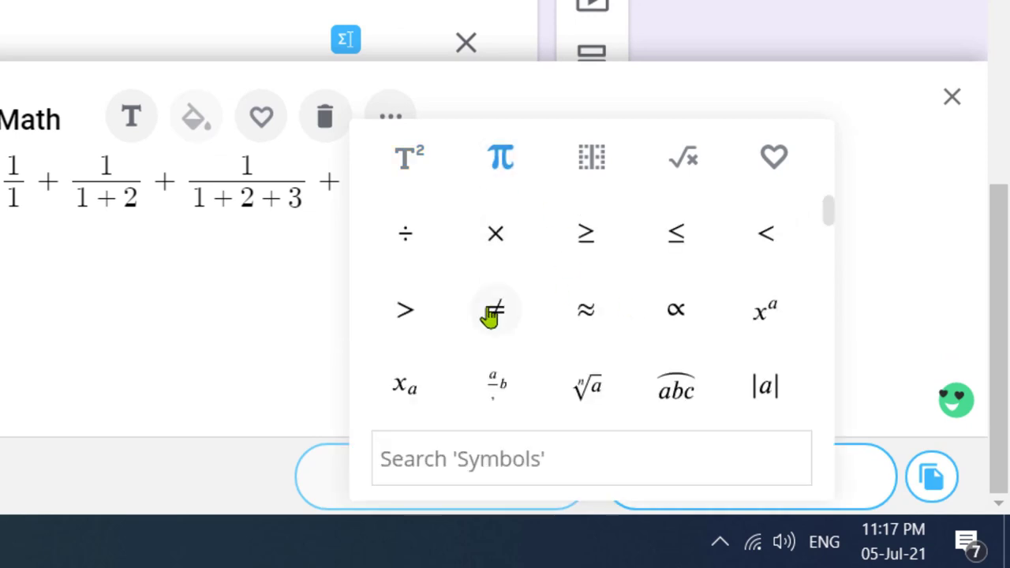
left_click_drag(828, 220, 735, 228)
left_click(599, 160)
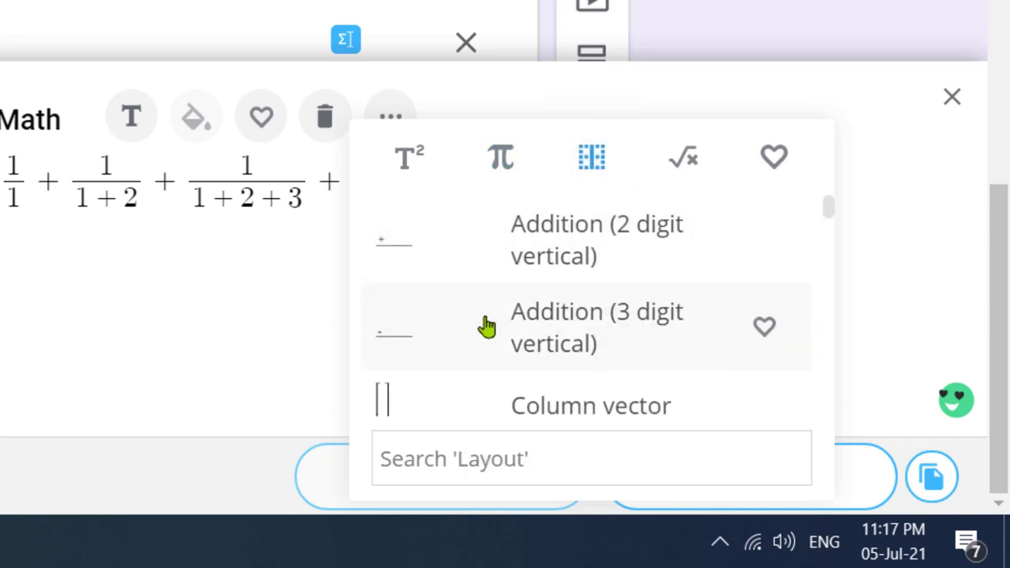
scroll(485, 325, "down", 5)
scroll(485, 327, "down", 6)
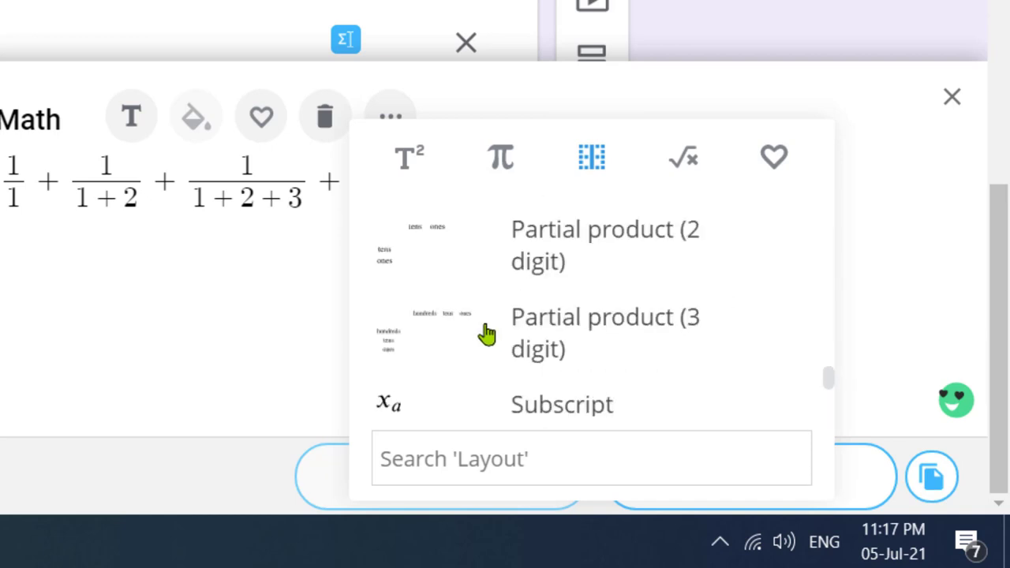
scroll(485, 332, "up", 8)
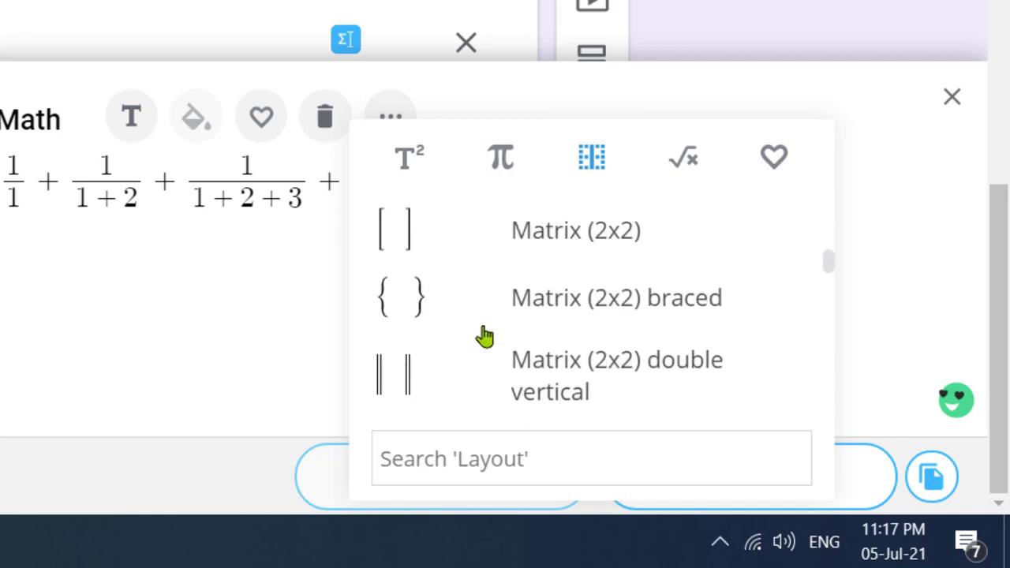
scroll(473, 315, "up", 6)
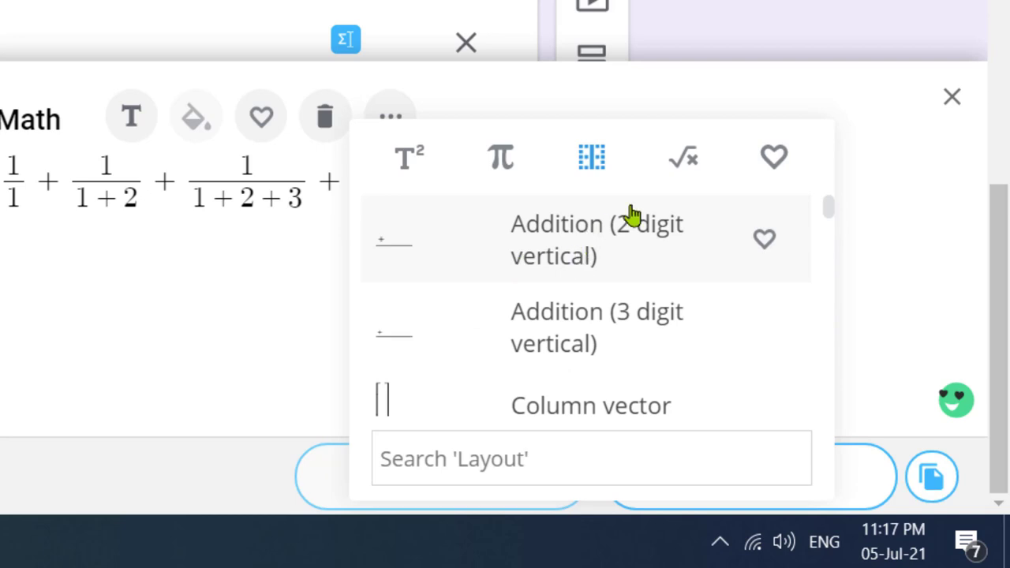
- Look through EquatIO's formula and favorites collections, and close the handwriting editor
left_click(684, 160)
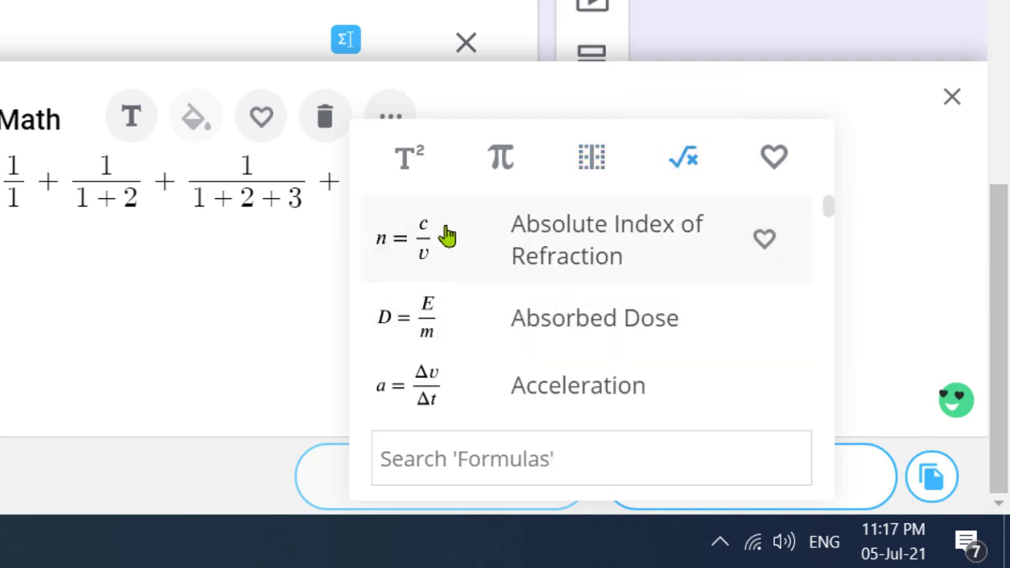
scroll(487, 326, "down", 5)
left_click(773, 158)
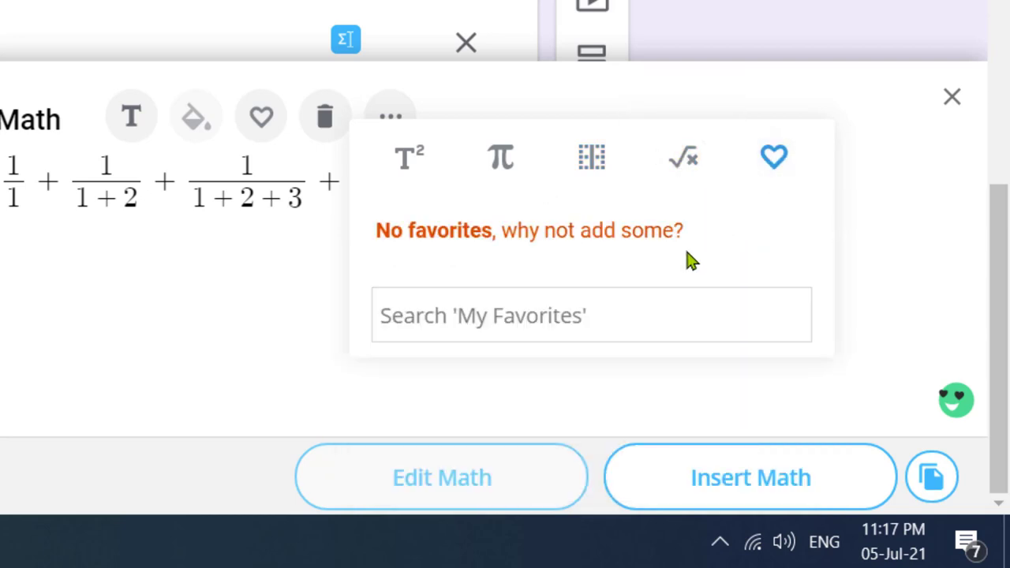
left_click(669, 169)
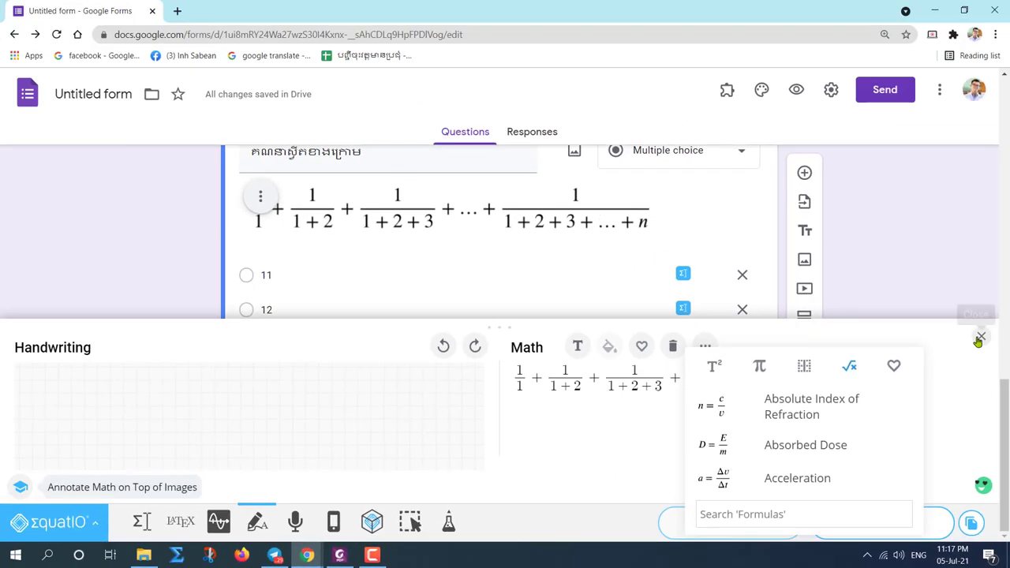
left_click(980, 337)
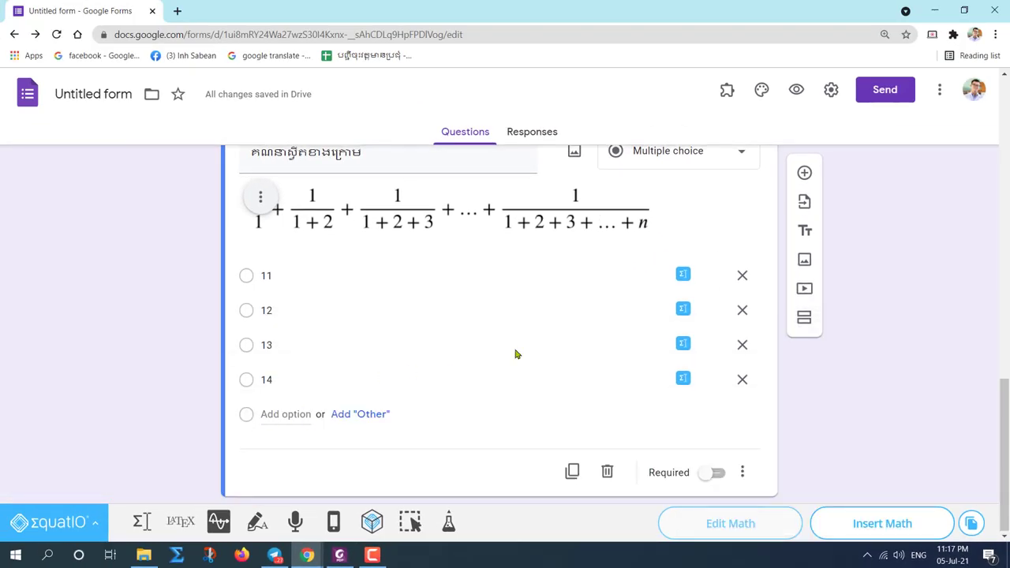
- Remove the EquatIO - Math made digital extension from Chrome and check the list of remaining extensions
scroll(760, 312, "up", 3)
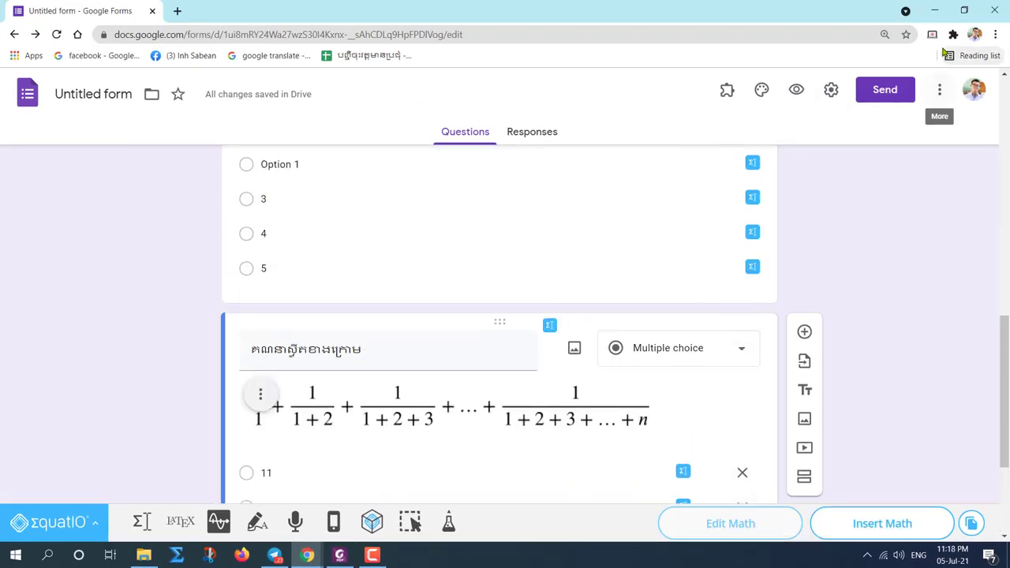
left_click(955, 36)
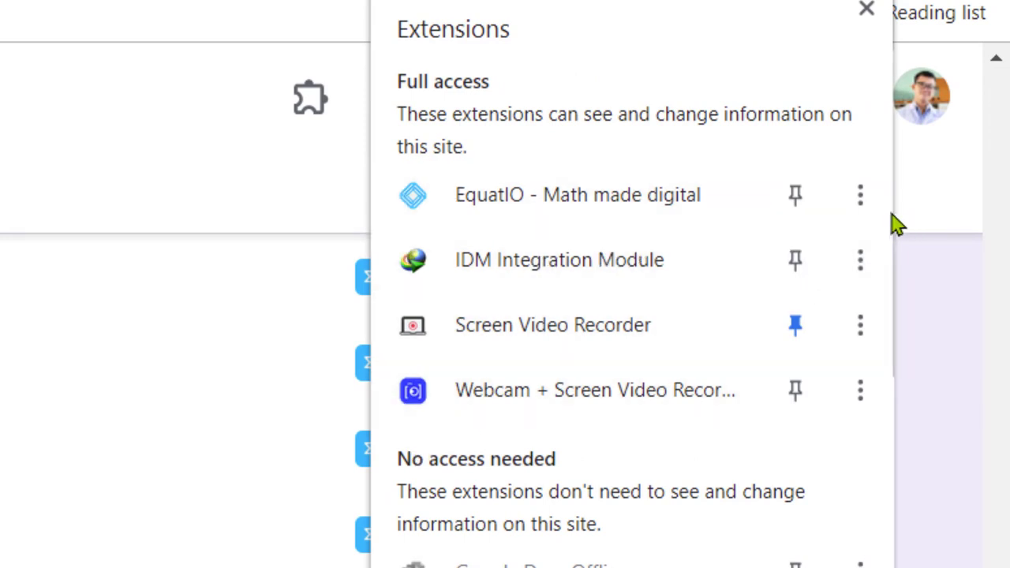
left_click(861, 201)
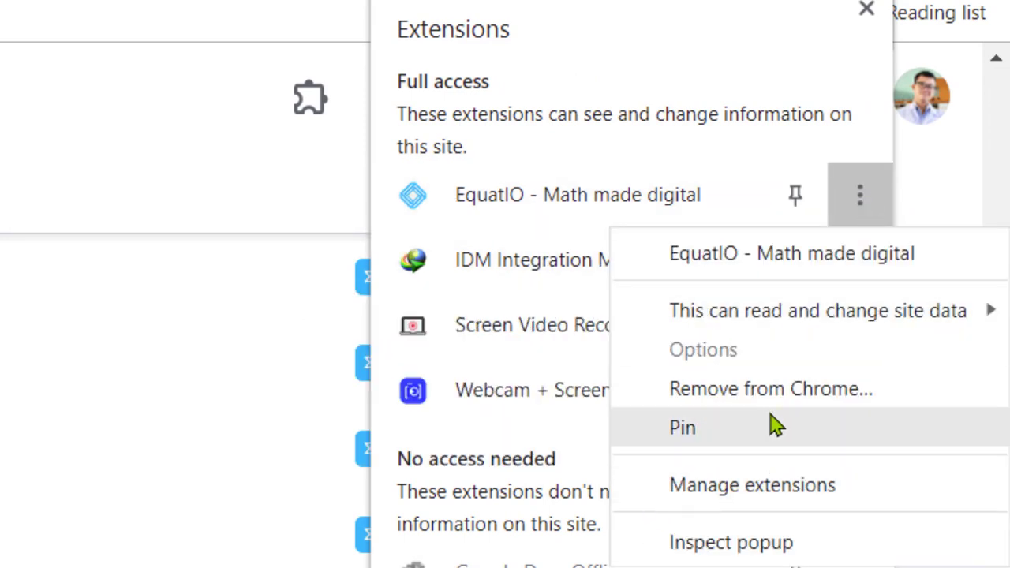
left_click(729, 389)
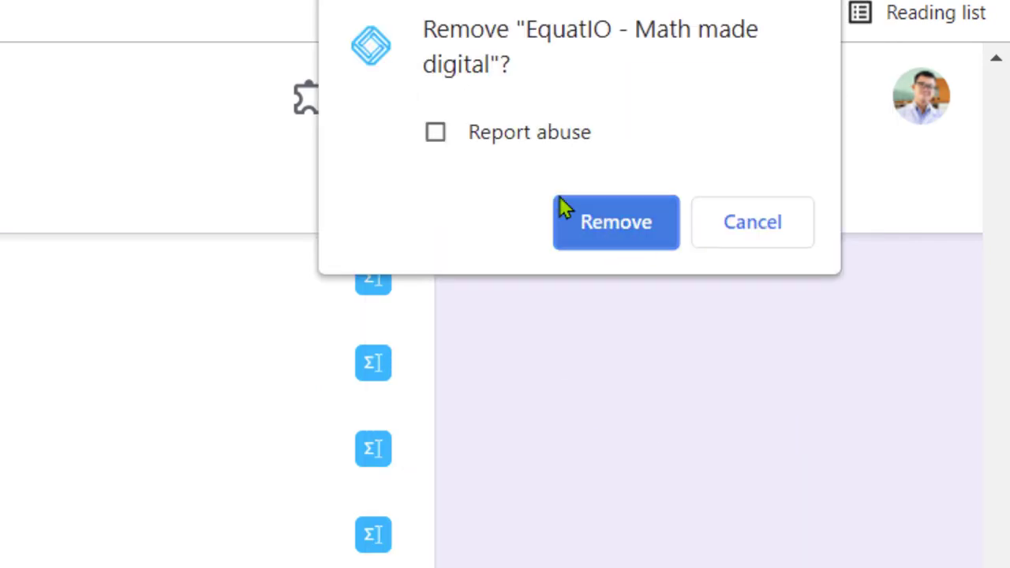
left_click(642, 227)
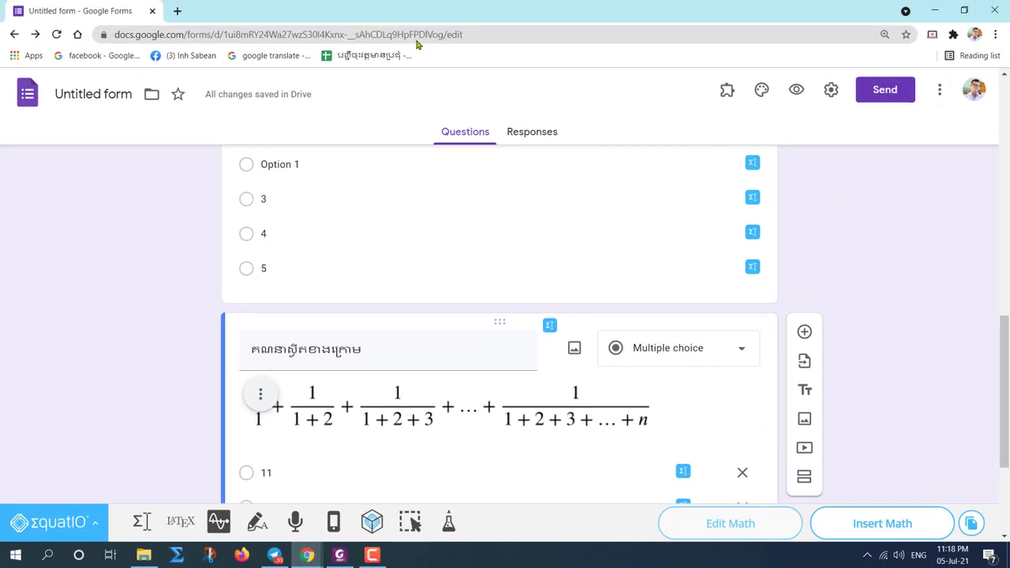
left_click(952, 35)
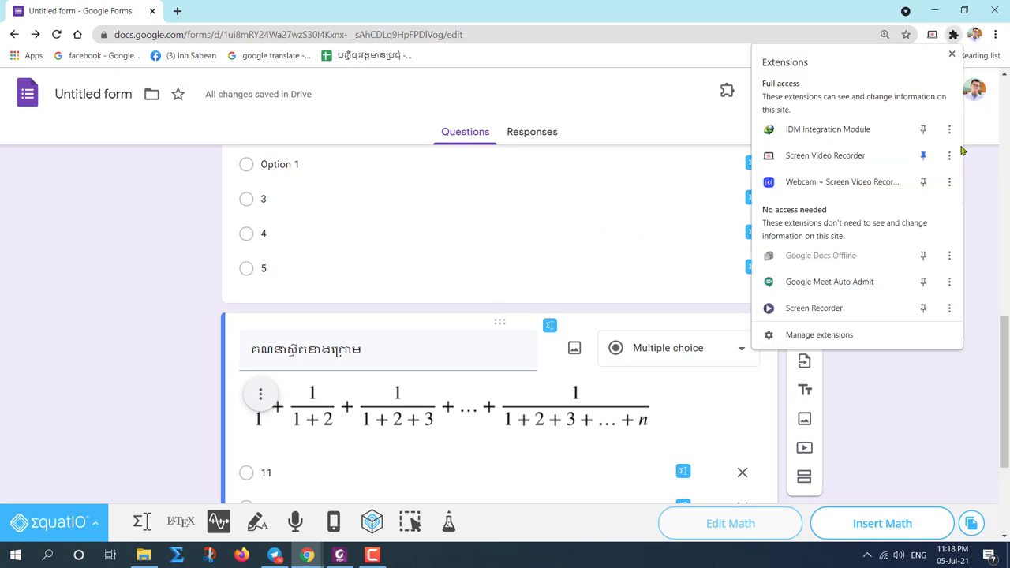
left_click(582, 71)
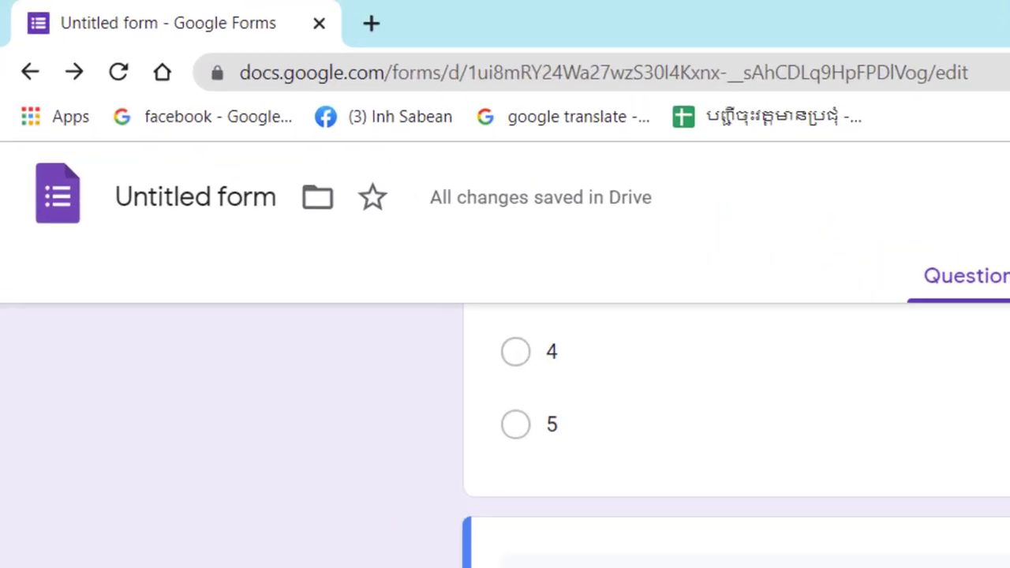
- Open Chrome's settings and go from there to the extensions management page
scroll(753, 260, "up", 3)
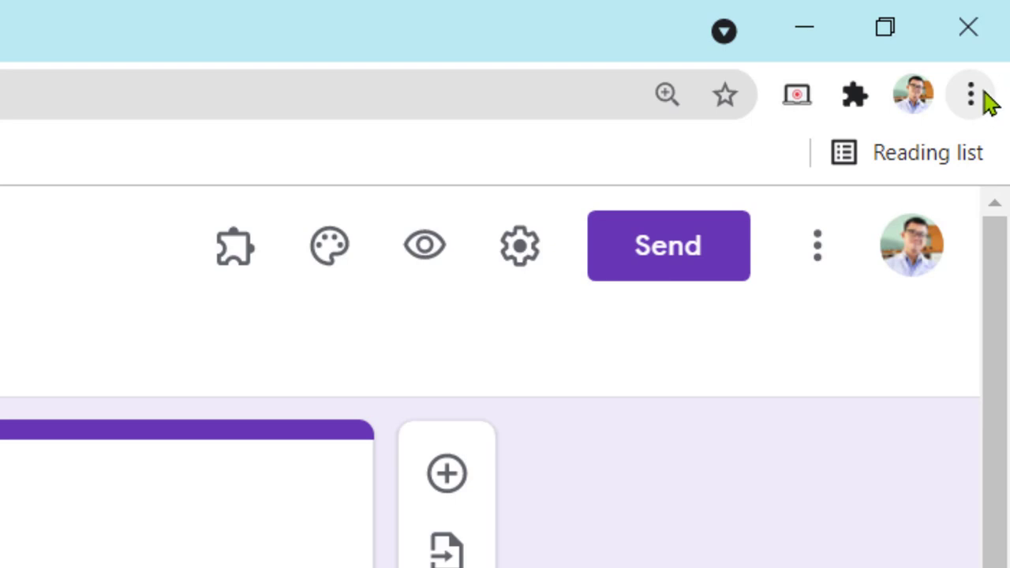
left_click(972, 95)
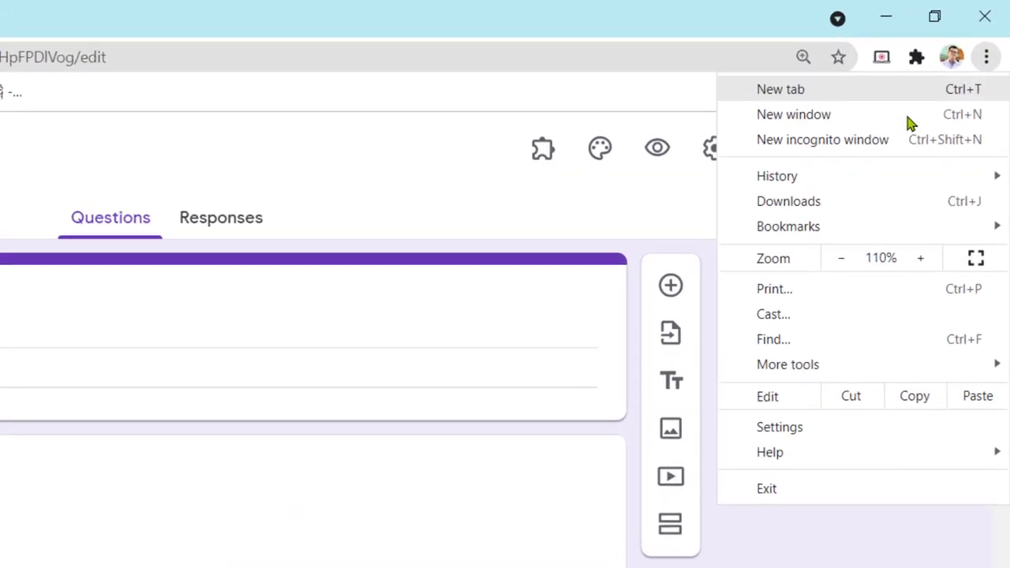
mouse_move(787, 365)
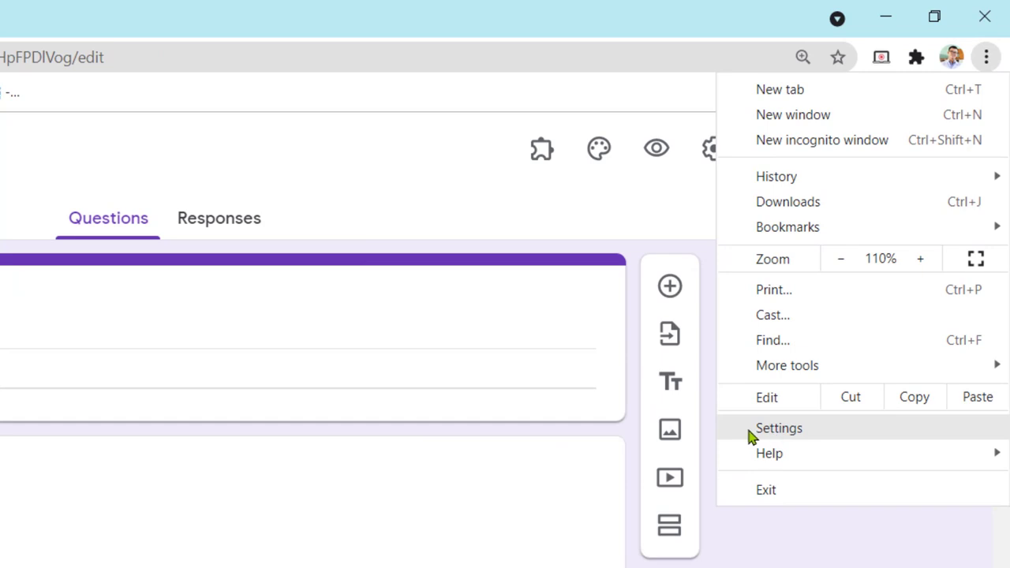
left_click(808, 433)
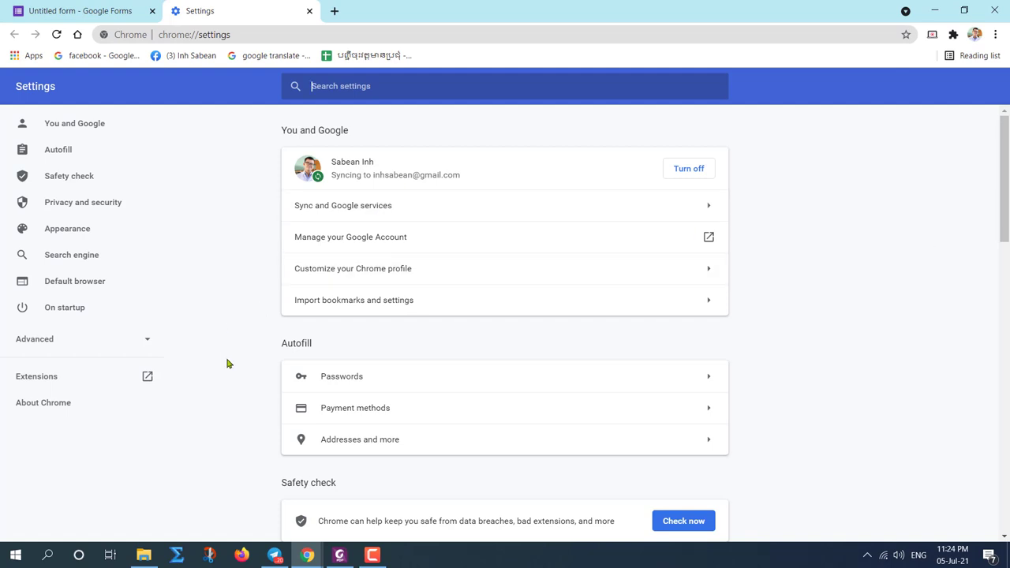
scroll(710, 410, "down", 4)
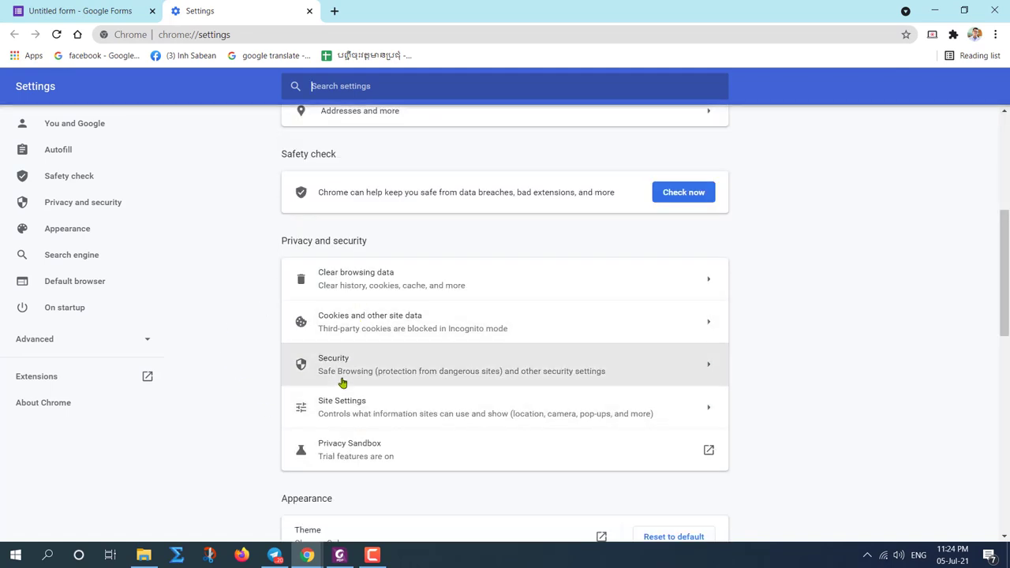
scroll(343, 382, "down", 3)
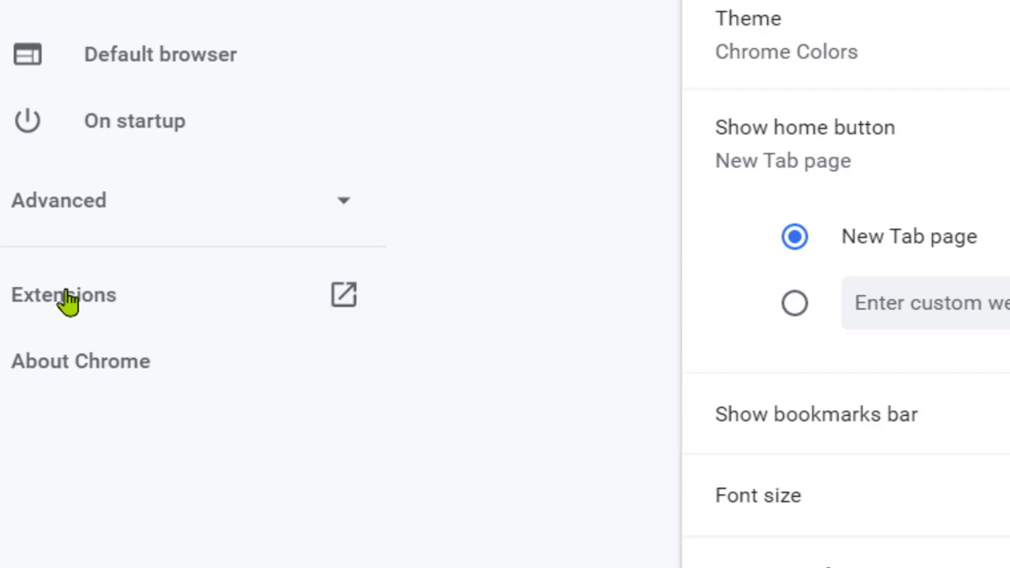
left_click(63, 295)
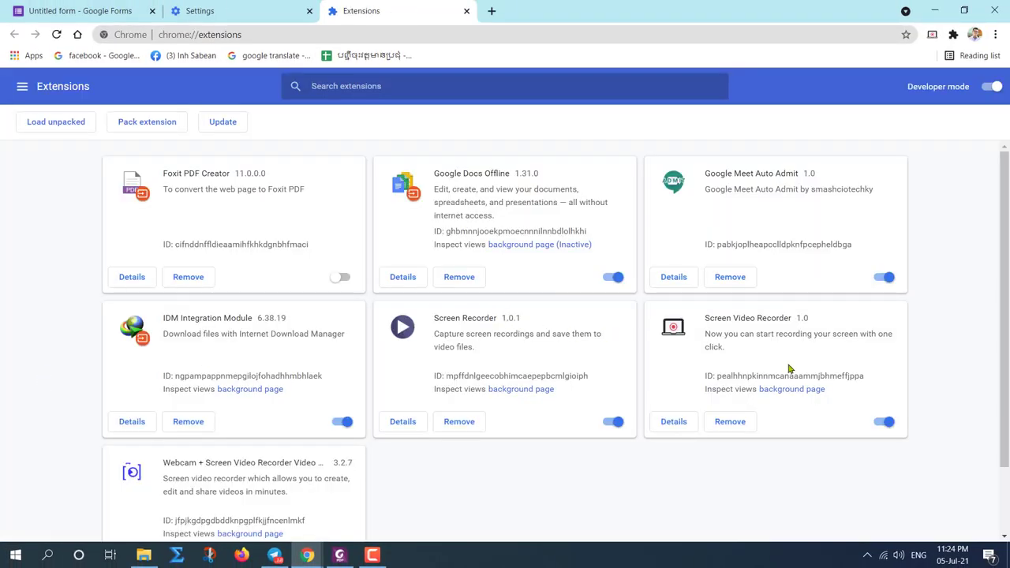
- Look over the installed extensions and open the Chrome Web Store from the extensions page
scroll(496, 441, "down", 1)
scroll(503, 446, "up", 1)
scroll(255, 379, "down", 1)
scroll(268, 387, "up", 1)
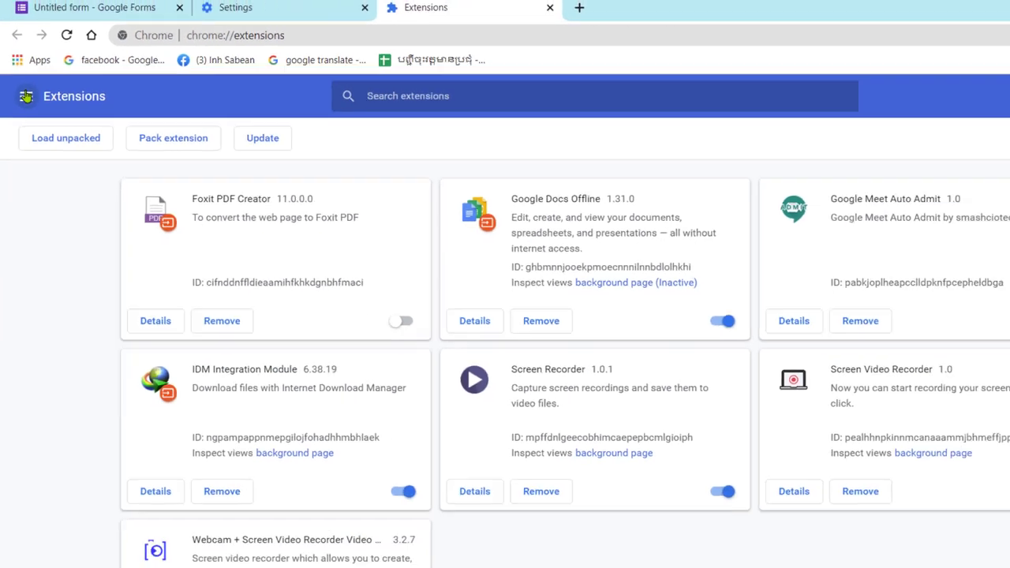
left_click(57, 186)
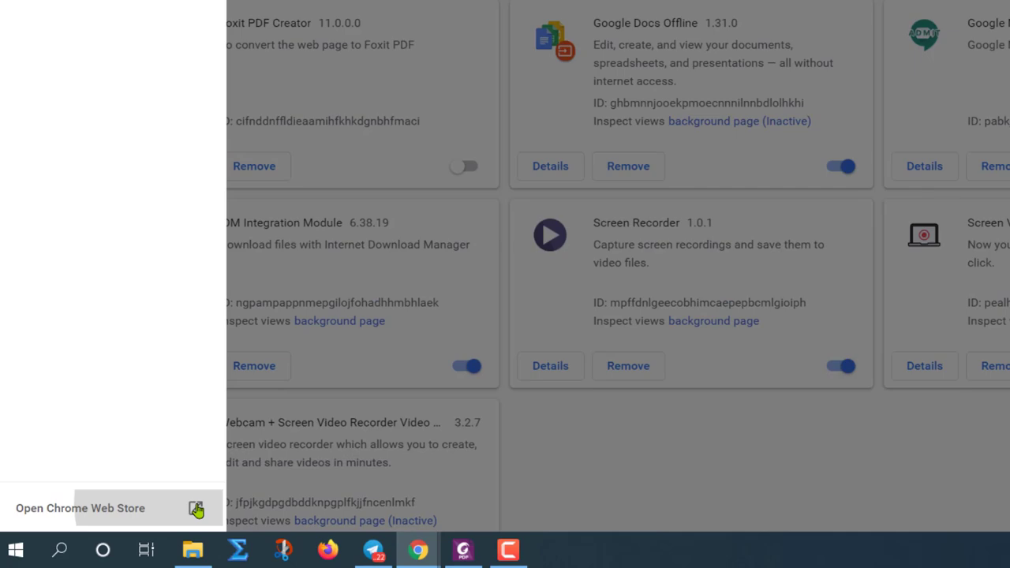
left_click(196, 510)
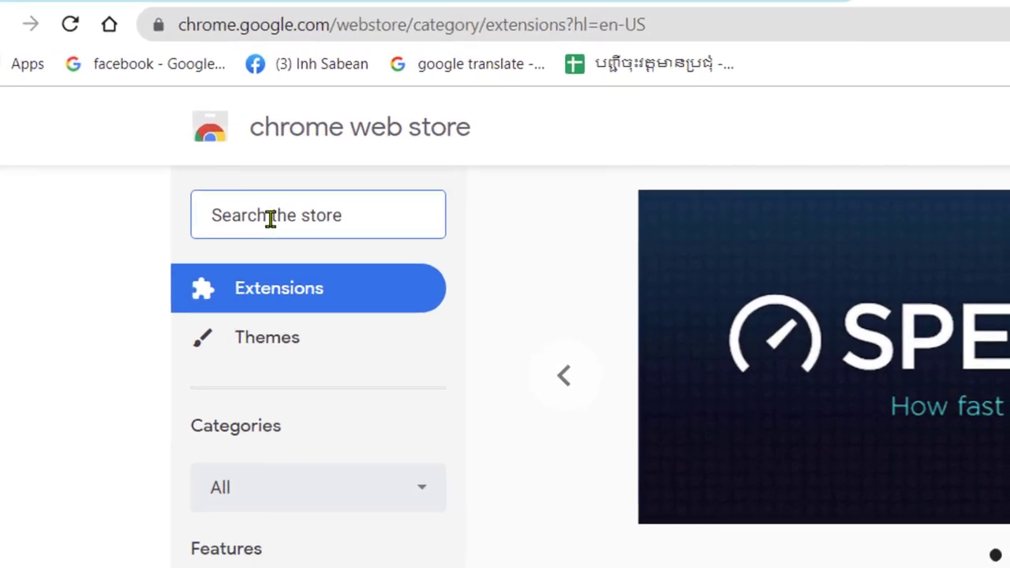
- Search the Chrome Web Store for equatio
left_click(199, 164)
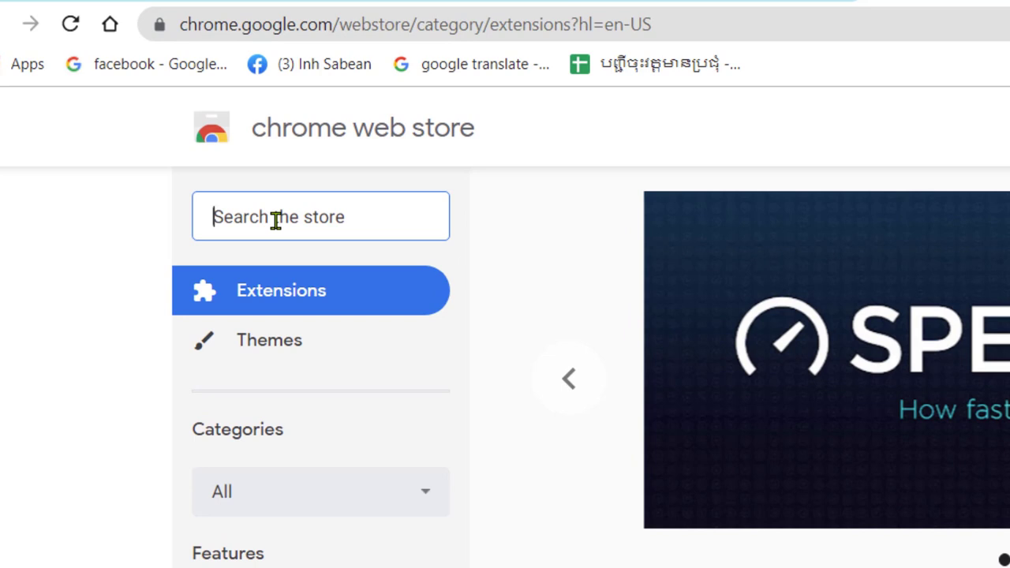
type("Eq")
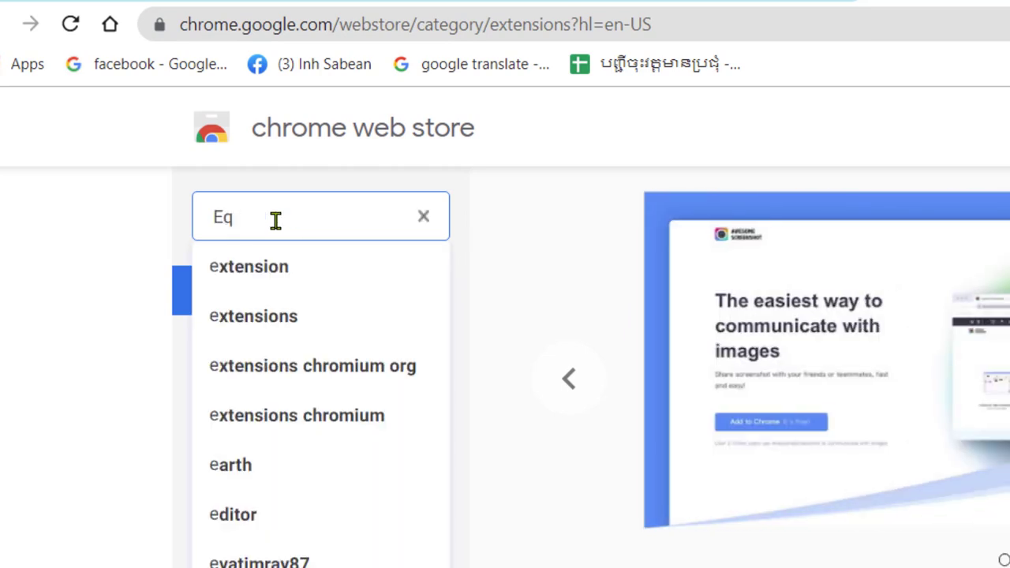
type("uatio")
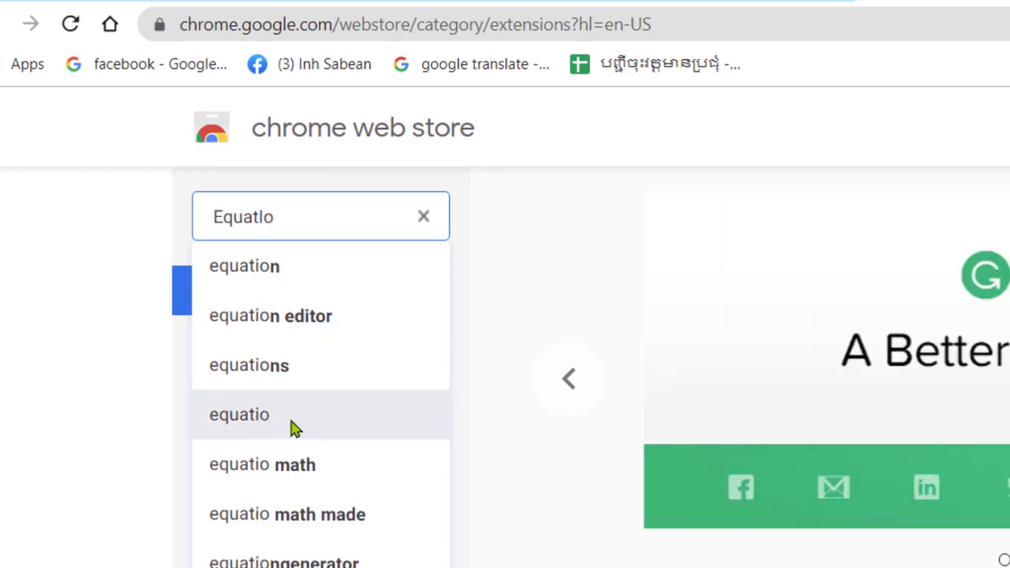
left_click(283, 424)
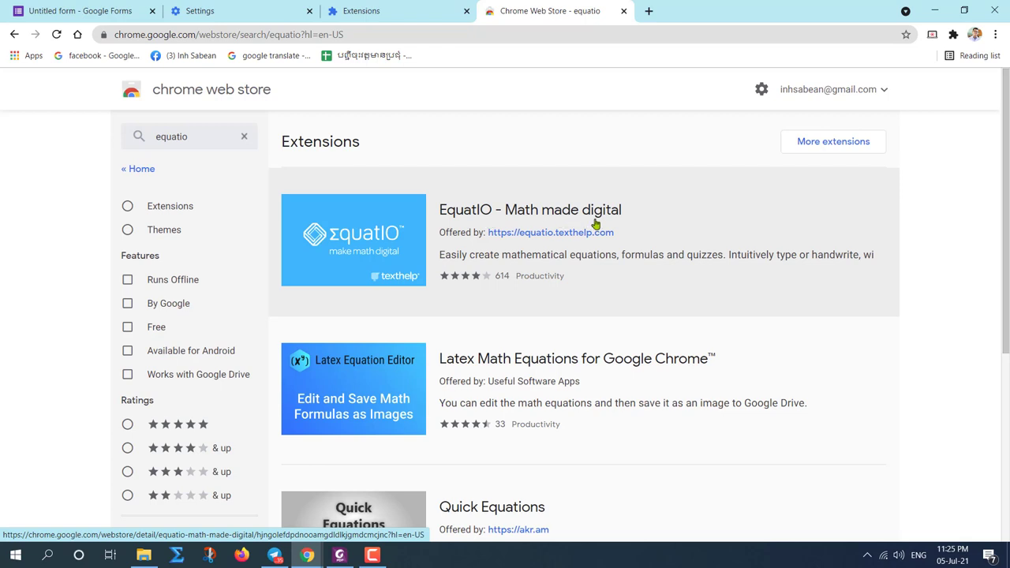
- Open the store page of EquatIO - Math made digital and add the extension to Chrome
left_click(403, 231)
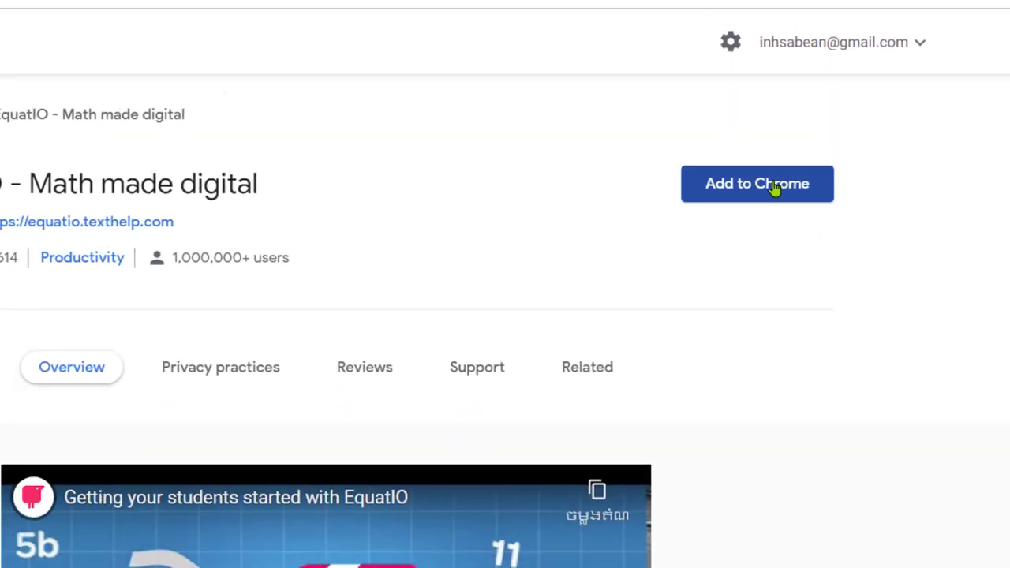
left_click(741, 184)
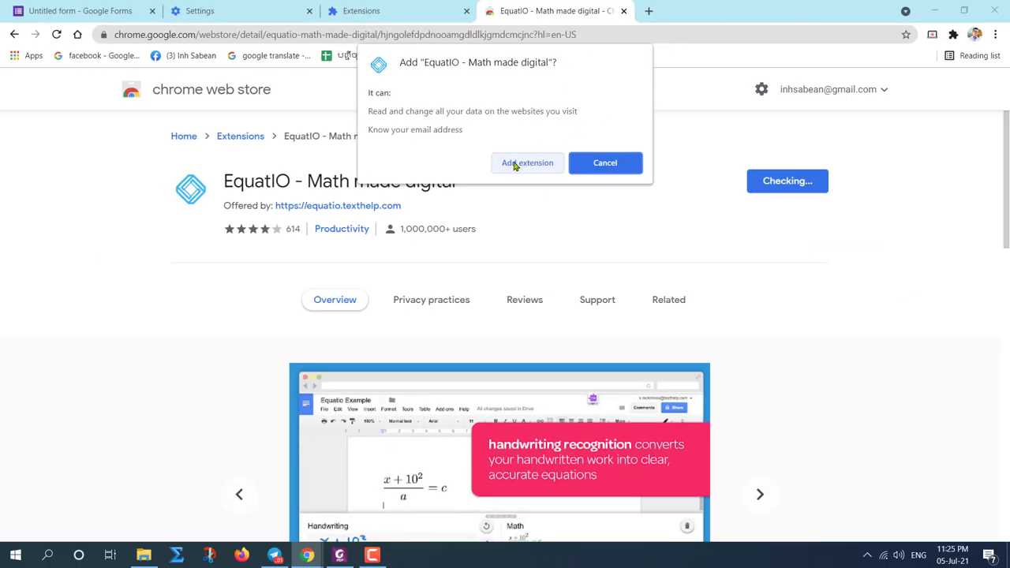
left_click(514, 163)
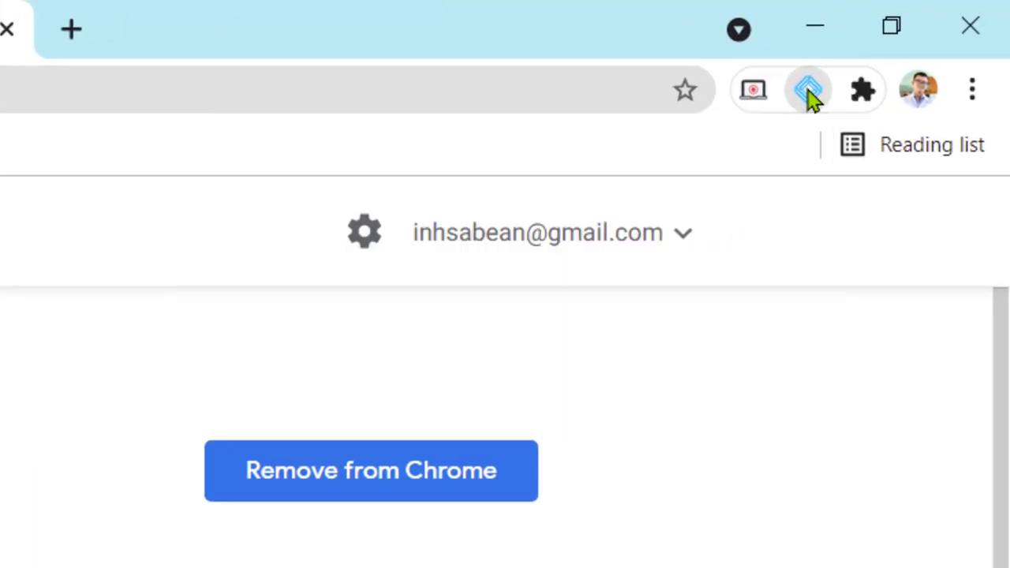
- Close the EquatIO login tab and pin the EquatIO - Math made digital extension to the browser toolbar
left_click(863, 93)
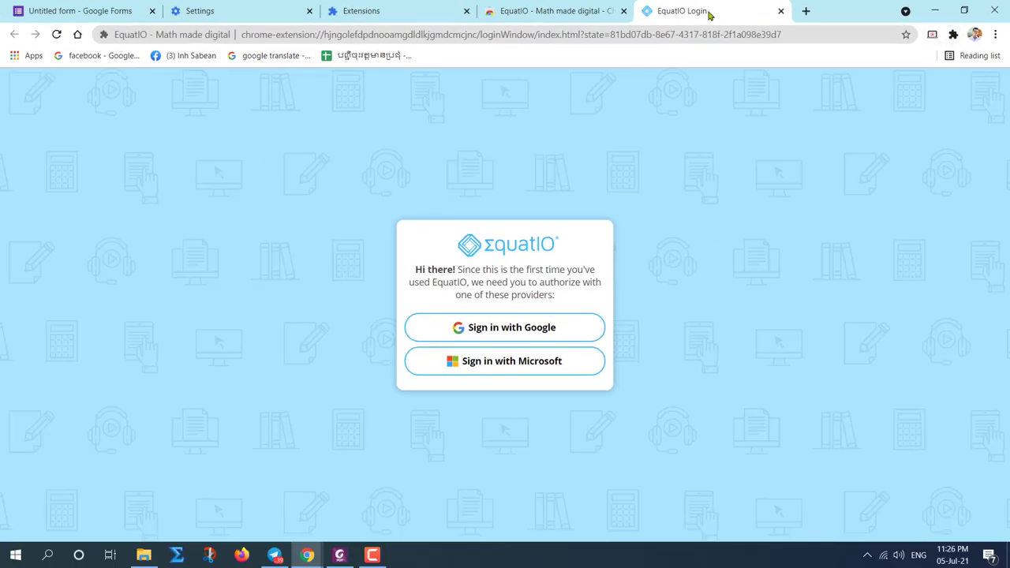
left_click(780, 11)
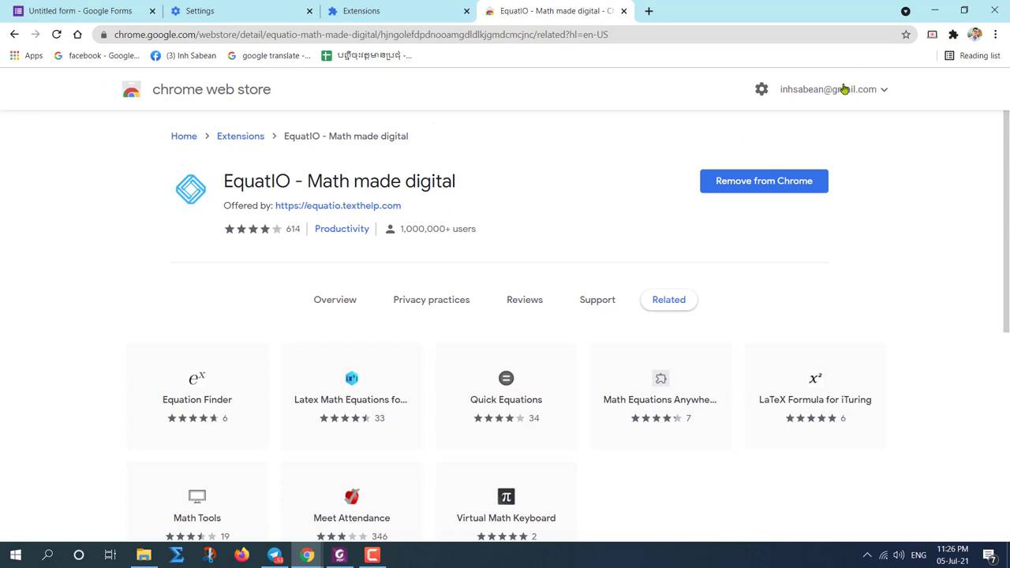
left_click(953, 36)
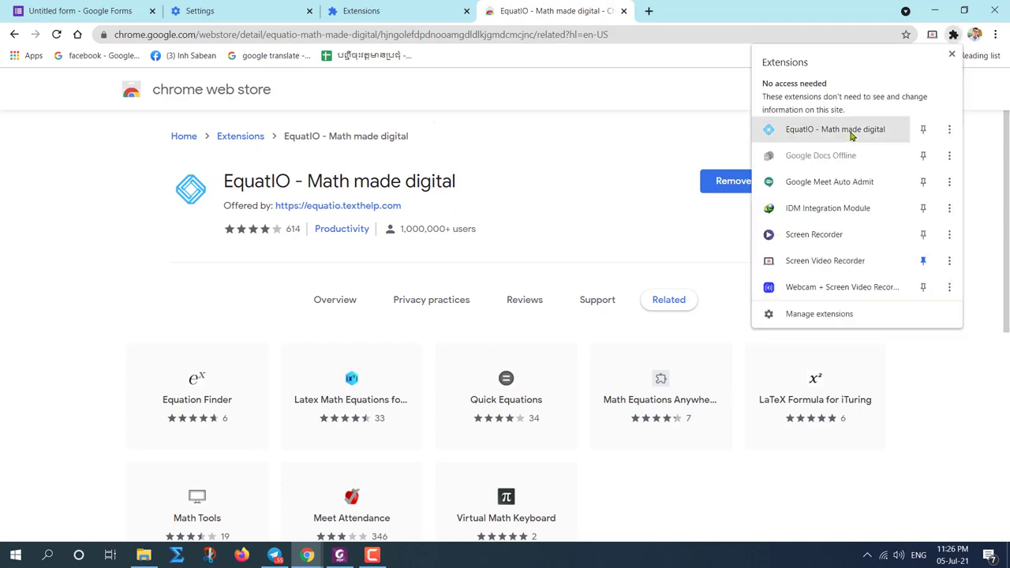
left_click(923, 130)
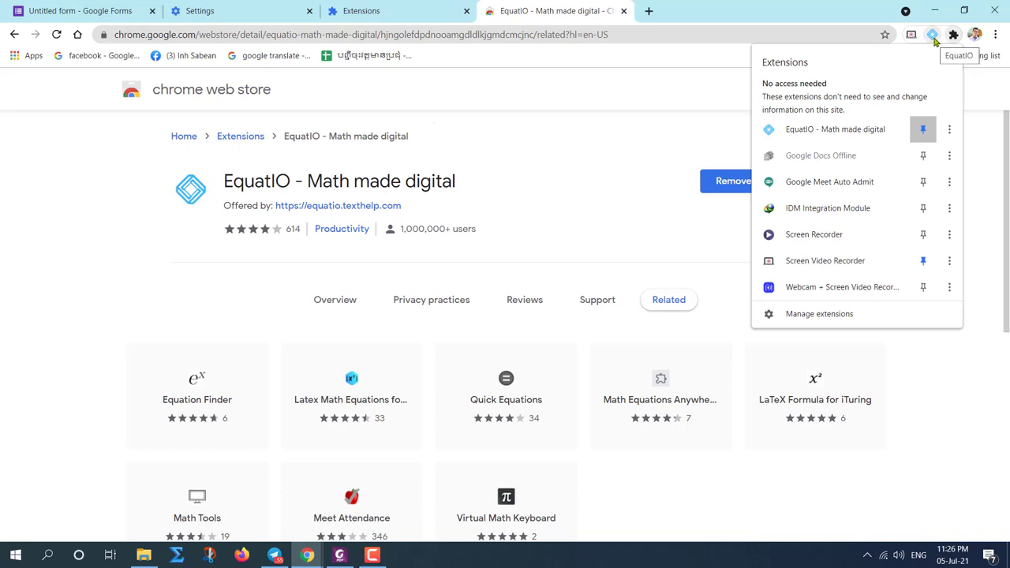
- Sign in to EquatIO with the Google account that owns the form and allow the requested access
left_click(932, 37)
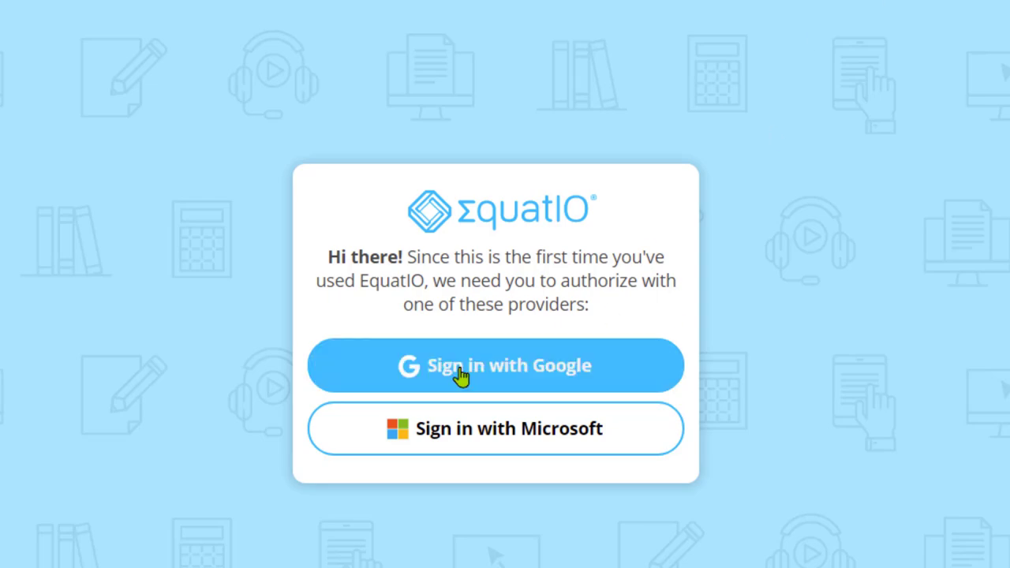
left_click(479, 378)
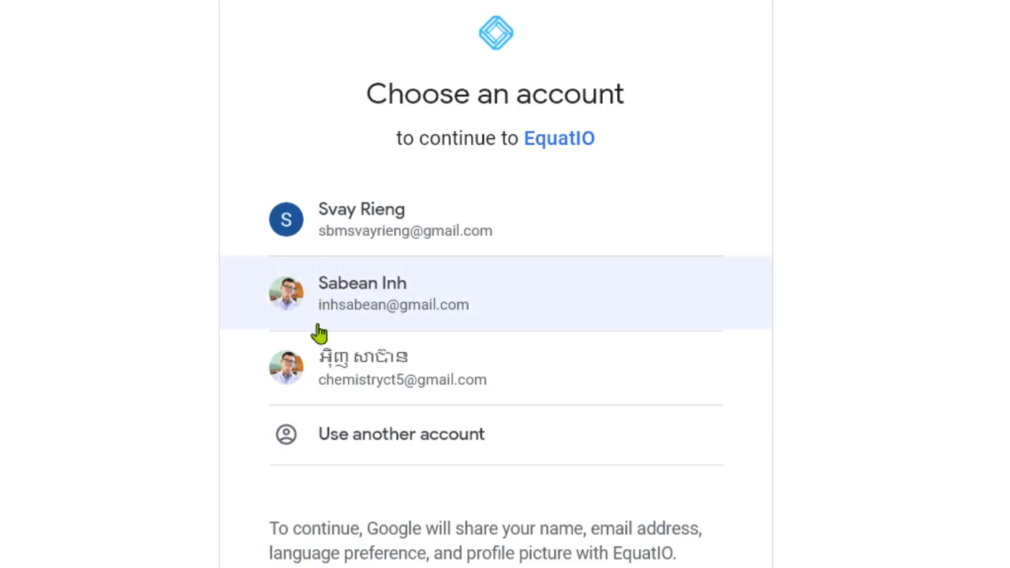
left_click(350, 297)
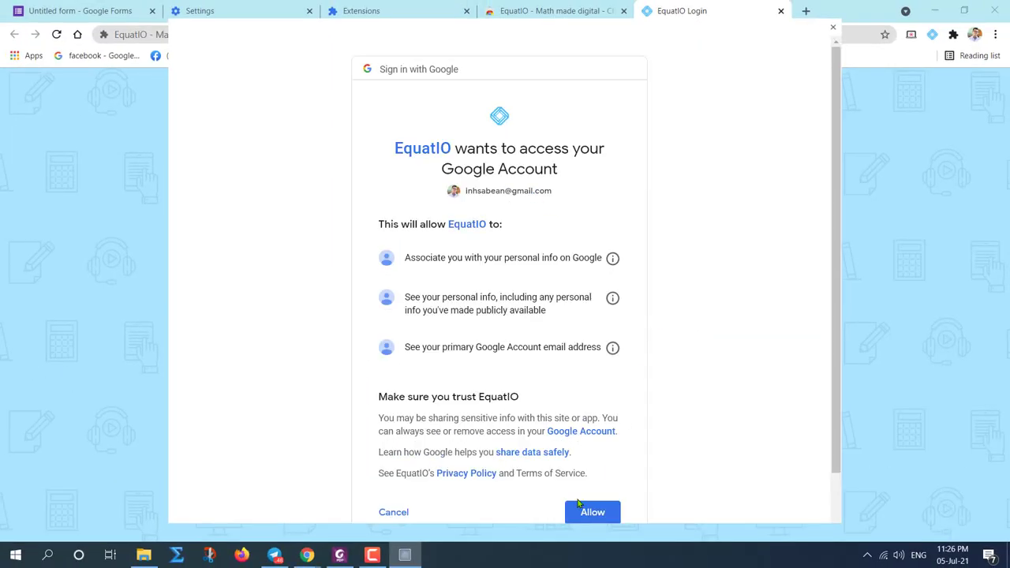
scroll(604, 408, "down", 1)
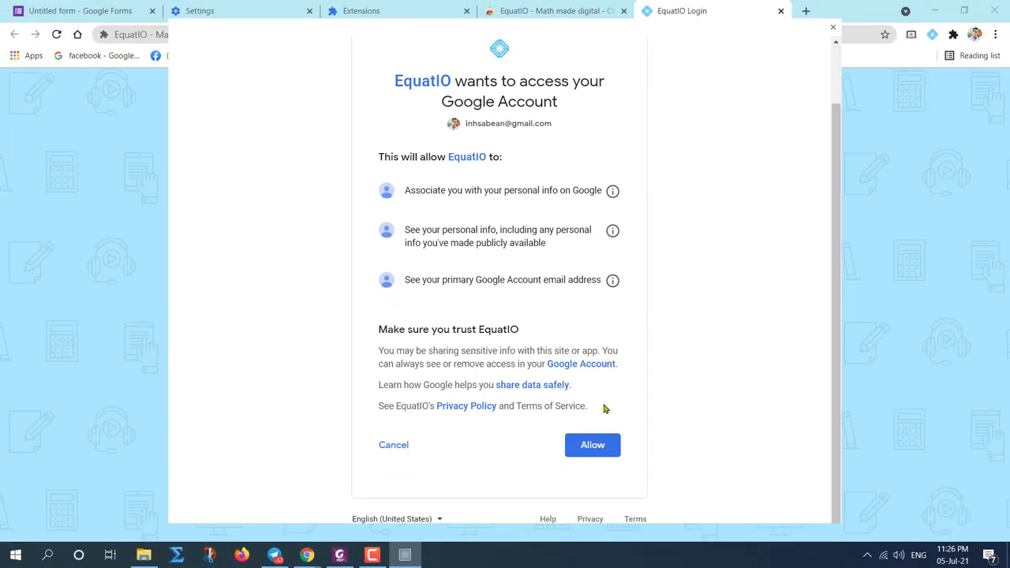
left_click(592, 446)
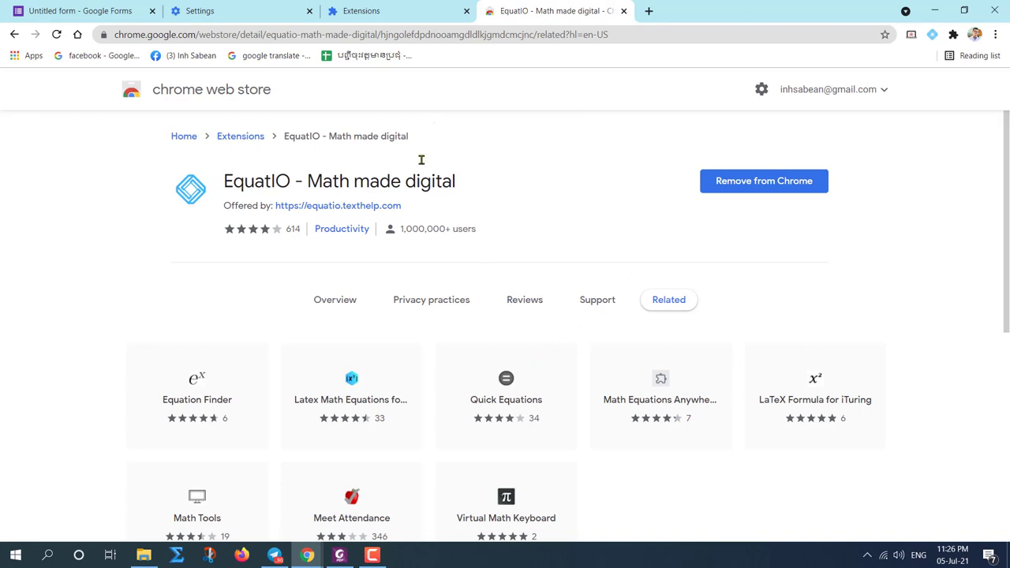
- Close the Chrome Web Store, Extensions and Settings tabs to return to the form
left_click(622, 11)
left_click(466, 11)
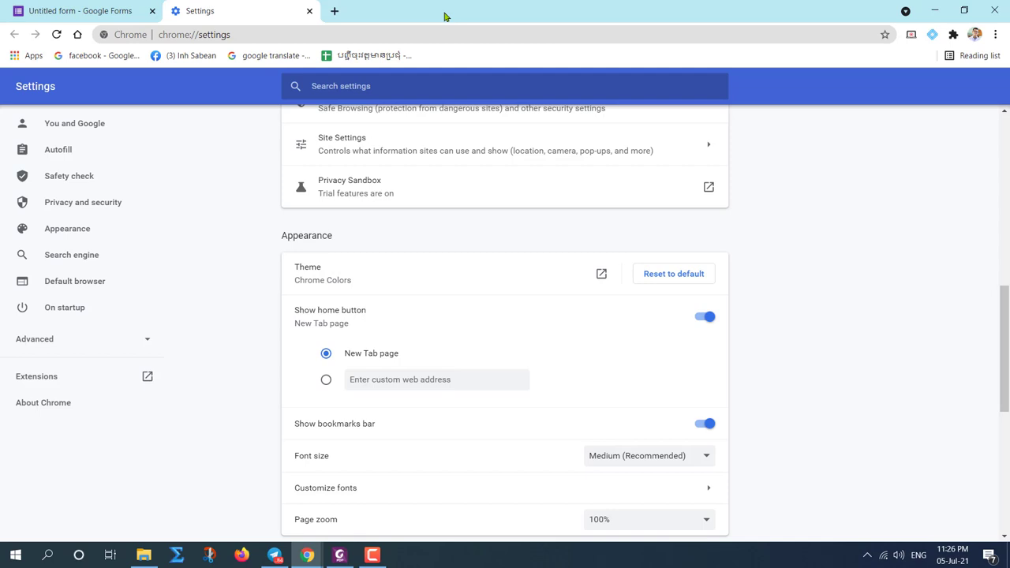
left_click(308, 11)
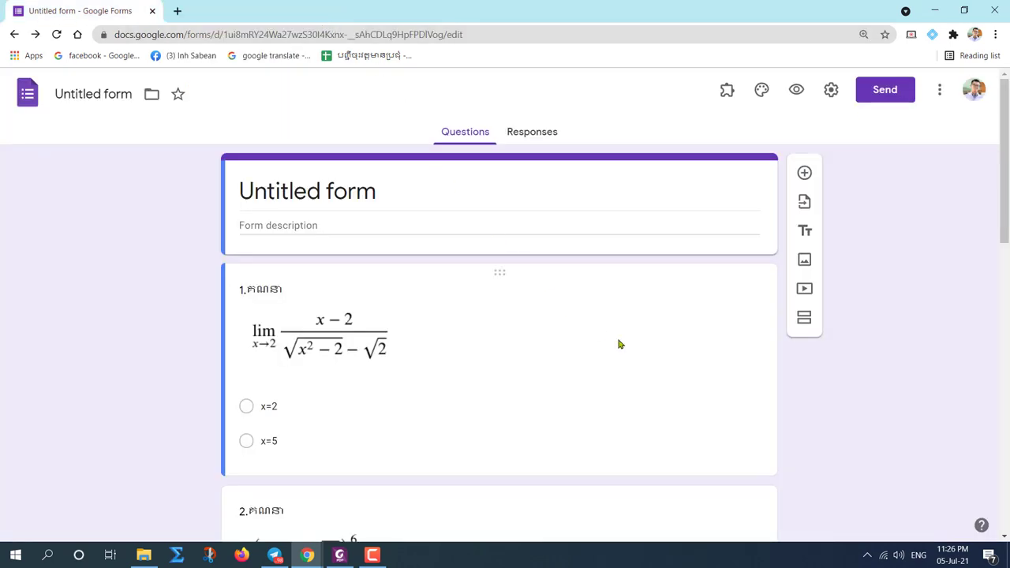
- Reload the form page and check its first questions for EquatIO math controls
scroll(398, 335, "down", 2)
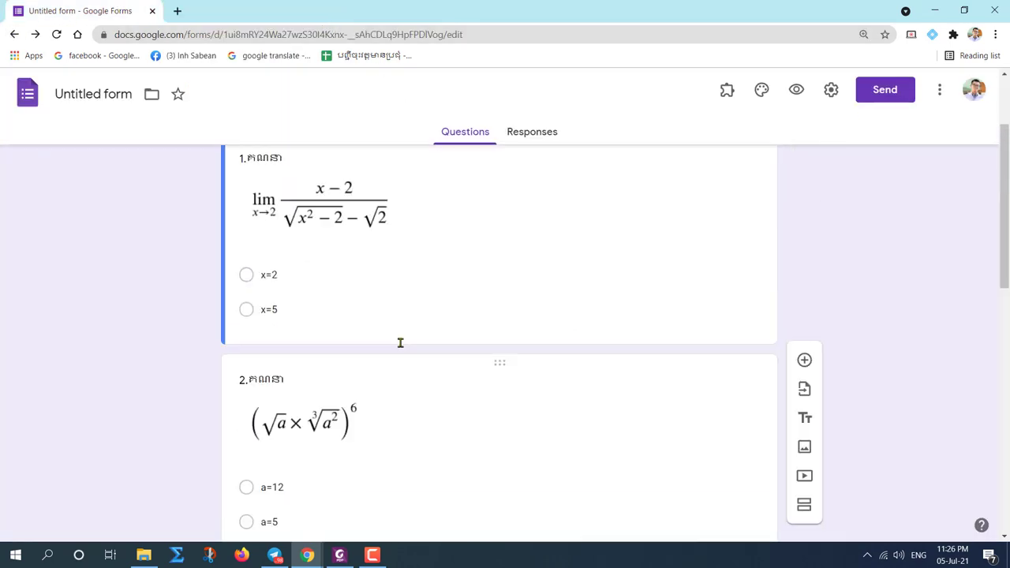
scroll(407, 340, "up", 2)
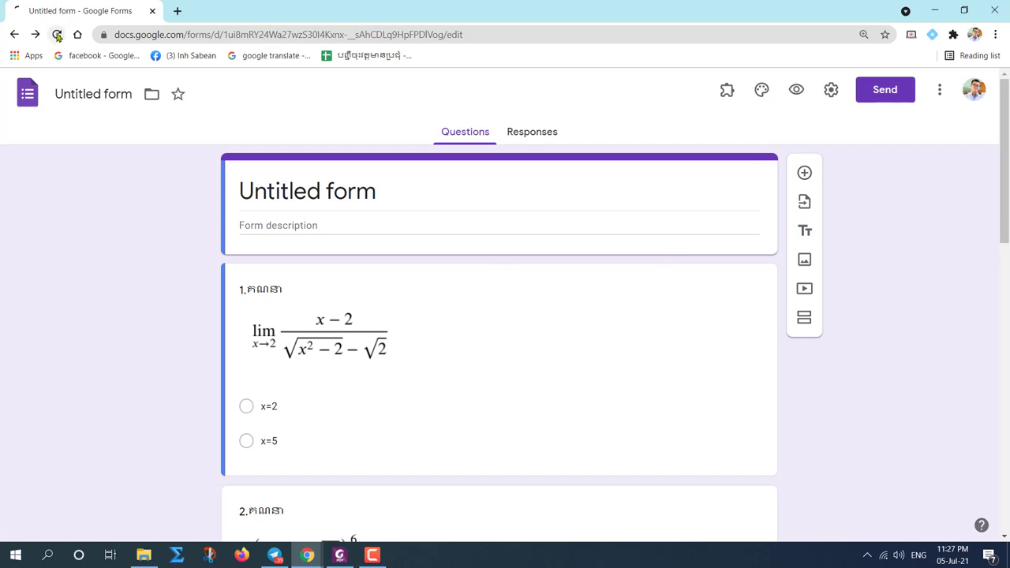
left_click(56, 35)
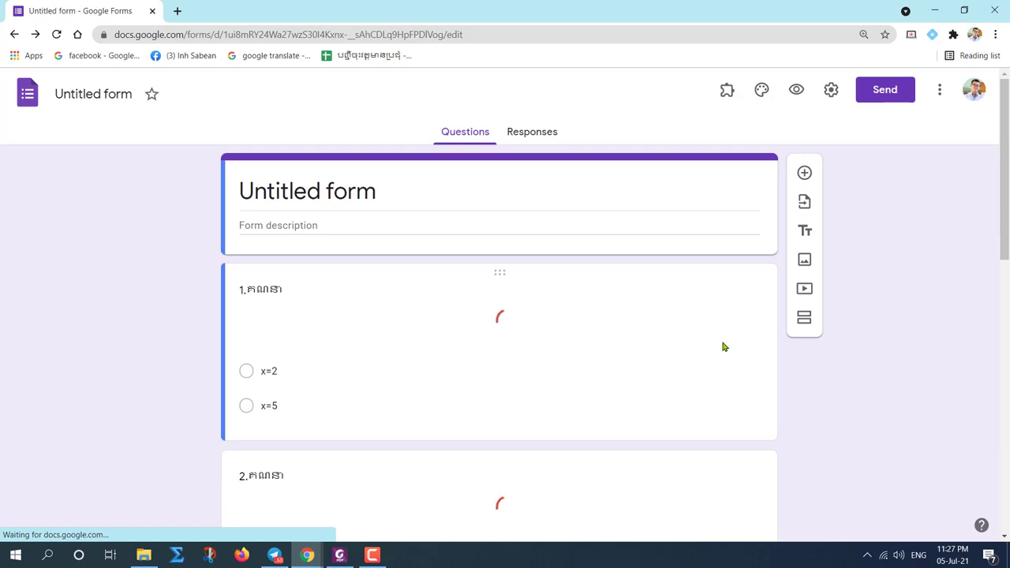
scroll(710, 260, "down", 6)
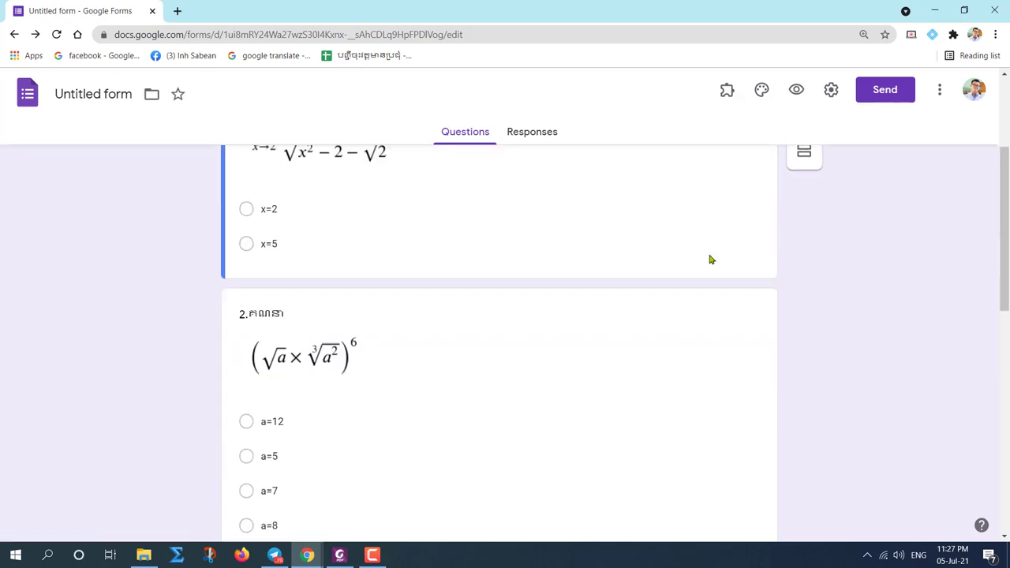
scroll(701, 308, "up", 6)
scroll(655, 226, "down", 1)
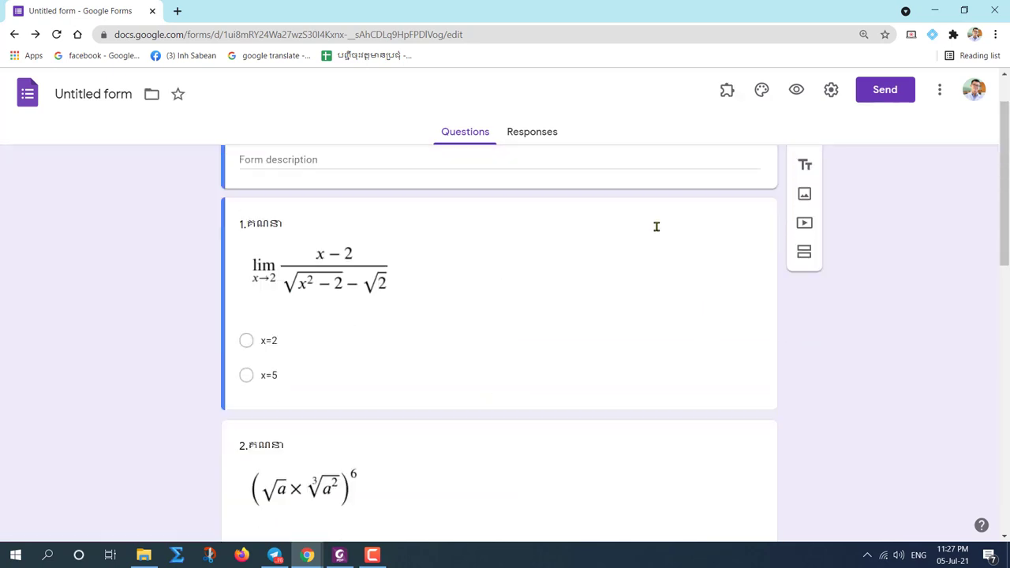
scroll(661, 244, "up", 1)
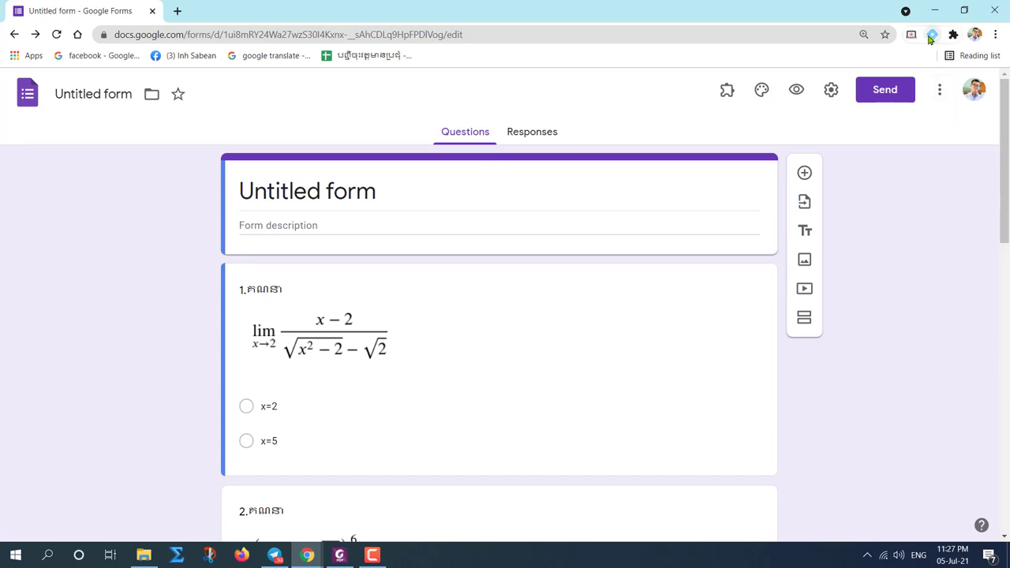
- Switch the EquatIO user by signing in with Google using the chemistry Gmail account
left_click(931, 36)
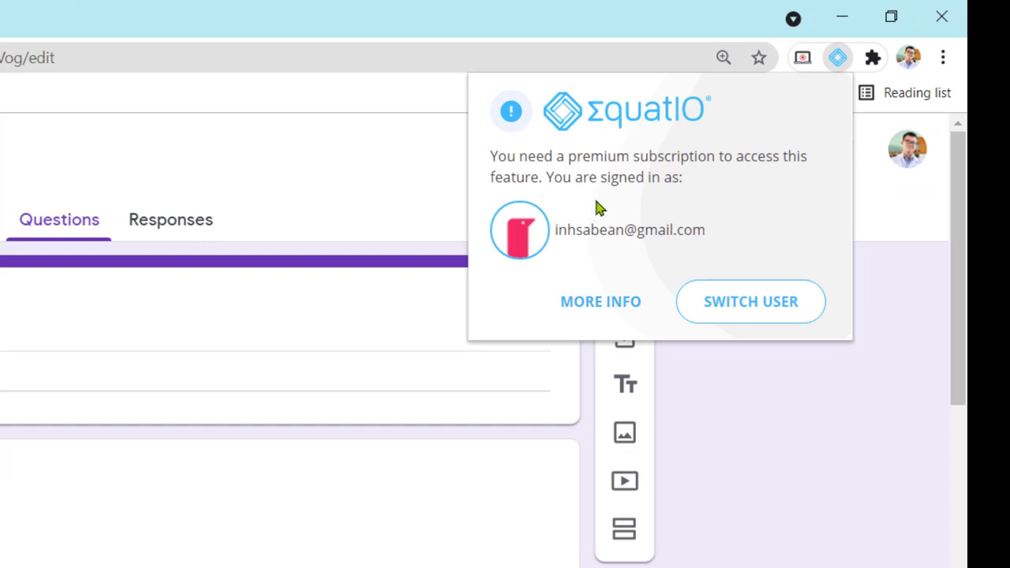
left_click(750, 304)
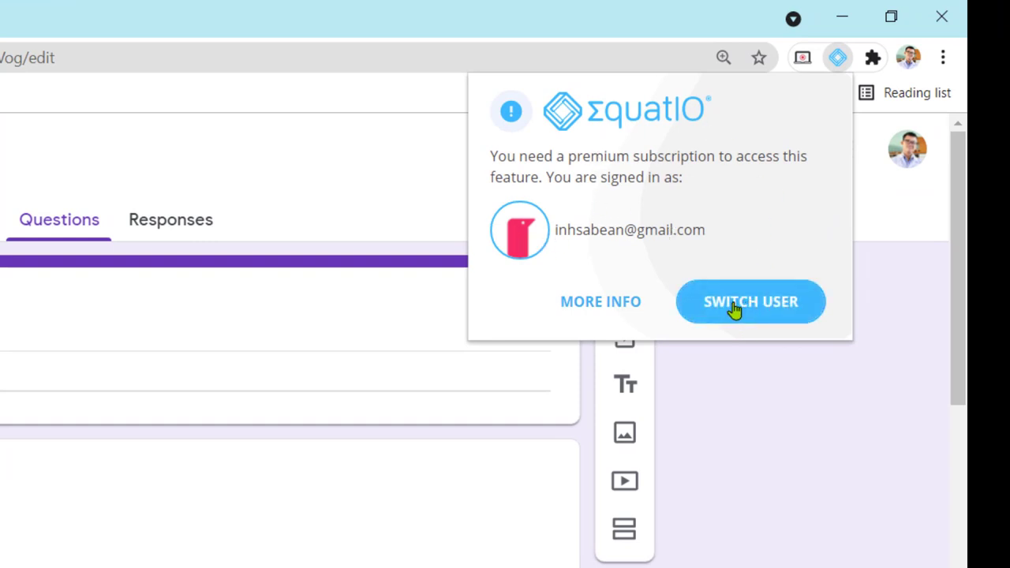
left_click(745, 314)
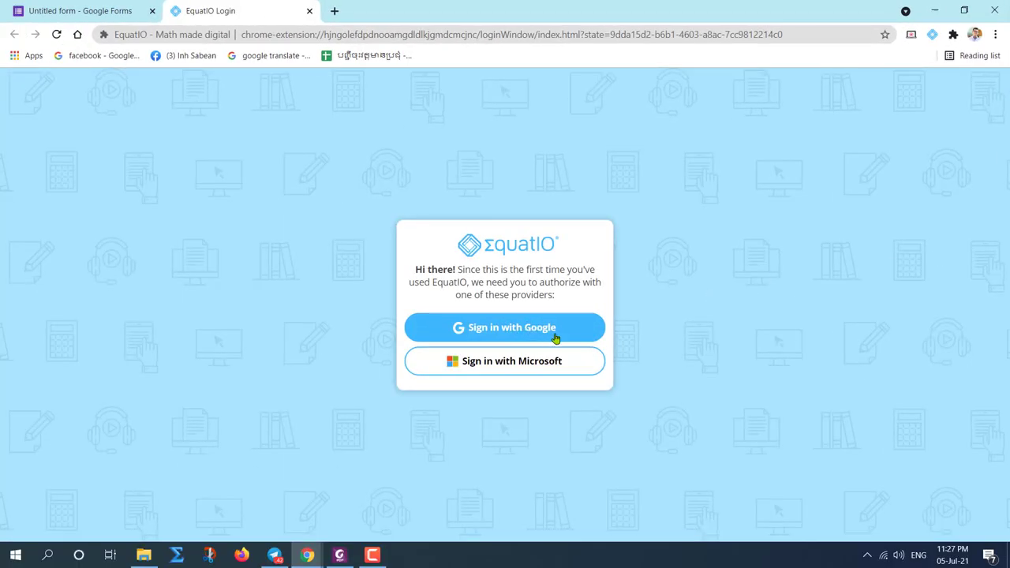
left_click(526, 331)
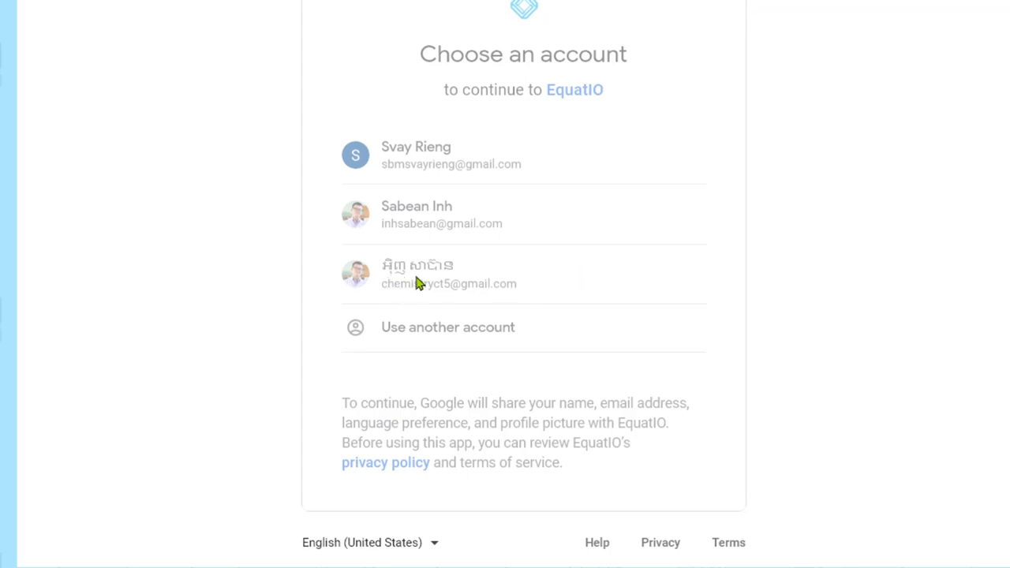
left_click(418, 284)
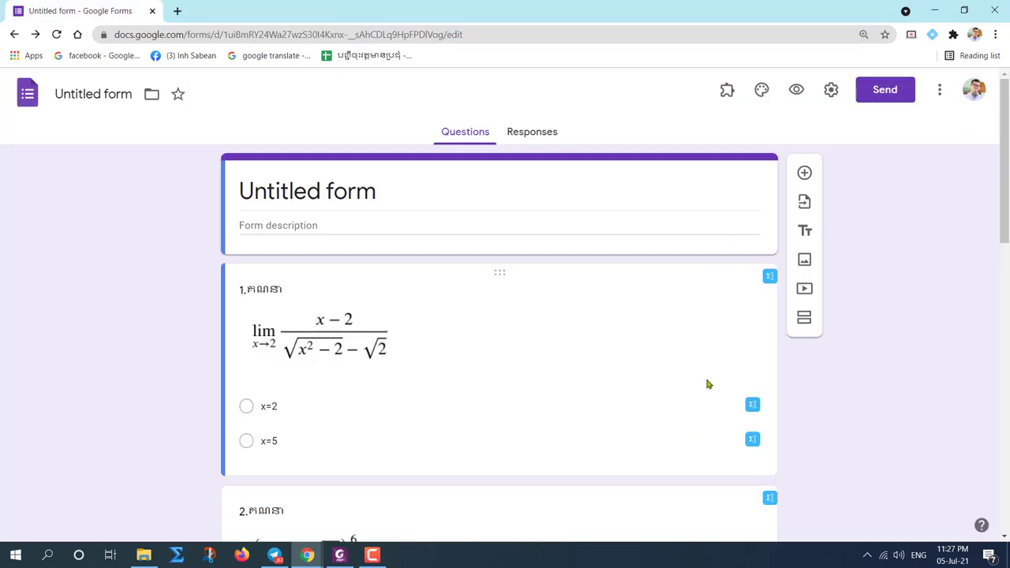
- Examine the EquatIO math controls beside the questions and answer options throughout the form
scroll(708, 355, "down", 6)
scroll(719, 371, "up", 10)
scroll(714, 357, "down", 10)
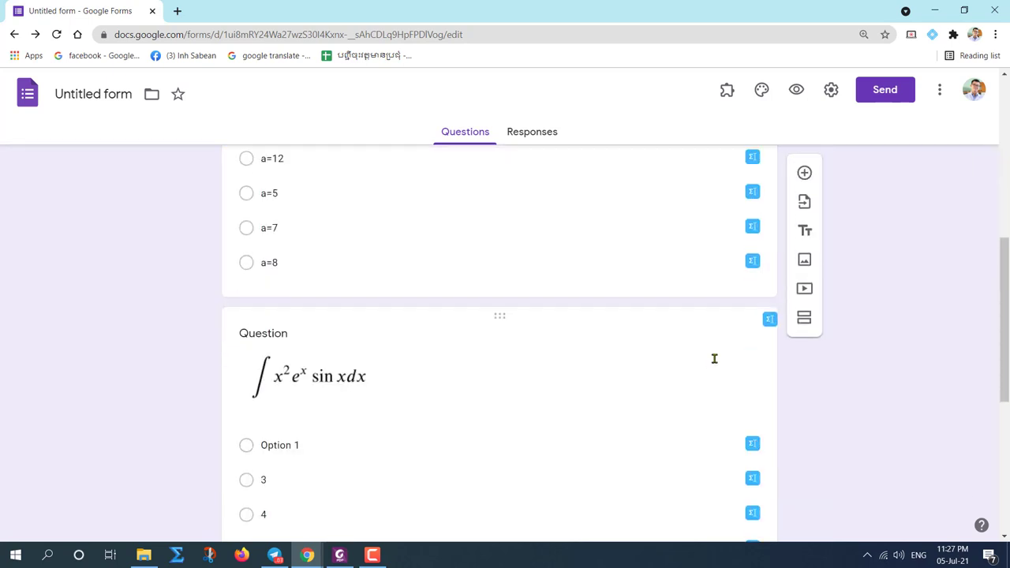
scroll(687, 385, "up", 3)
scroll(687, 366, "up", 10)
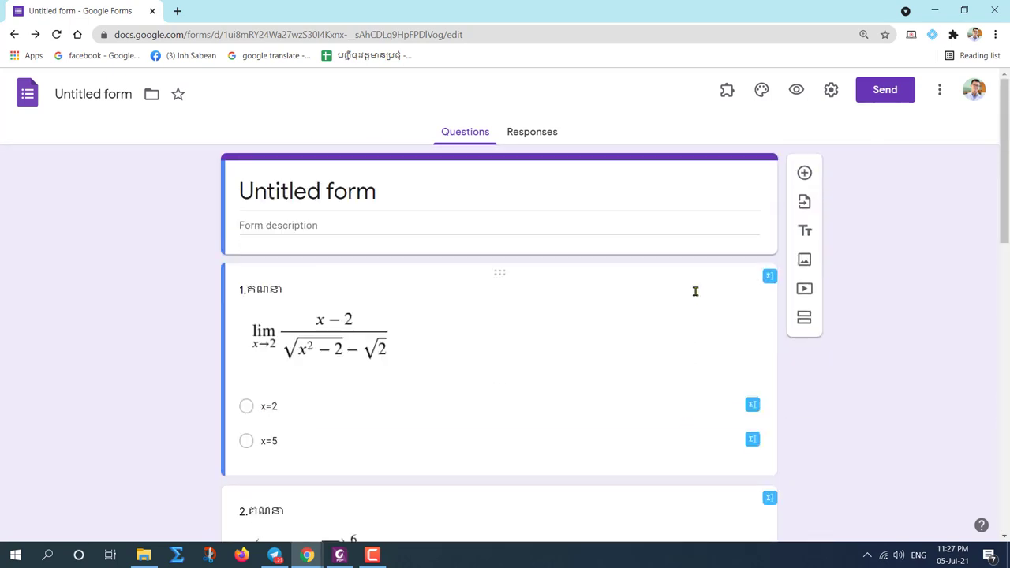
scroll(697, 302, "down", 6)
scroll(702, 313, "up", 8)
scroll(725, 341, "down", 7)
scroll(724, 341, "up", 7)
scroll(657, 378, "down", 15)
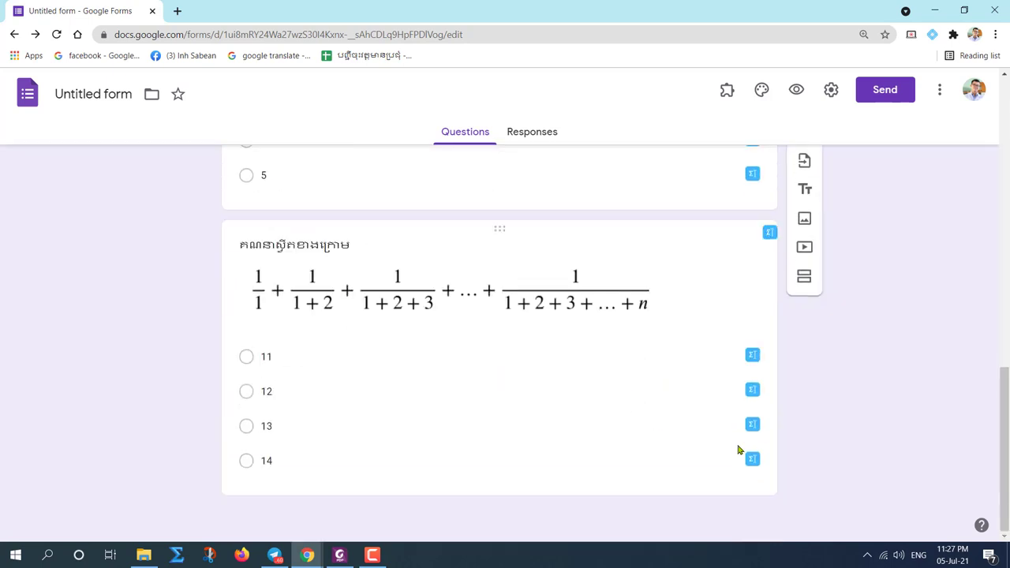
scroll(670, 350, "up", 3)
scroll(730, 447, "down", 3)
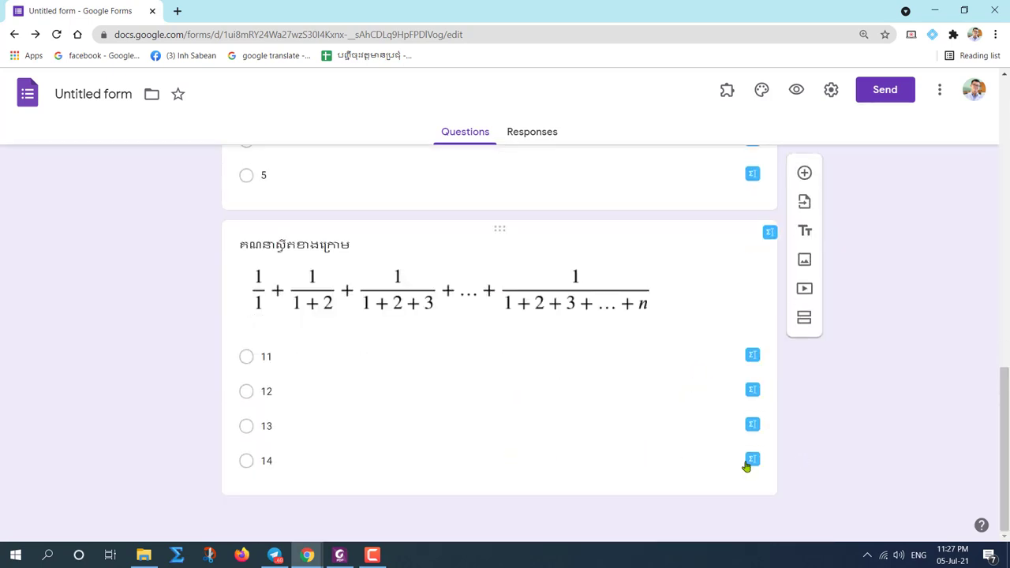
- Open the EquatIO toolbar from option 14 of the series question and preview its handwriting and equation editor tools
left_click(746, 466)
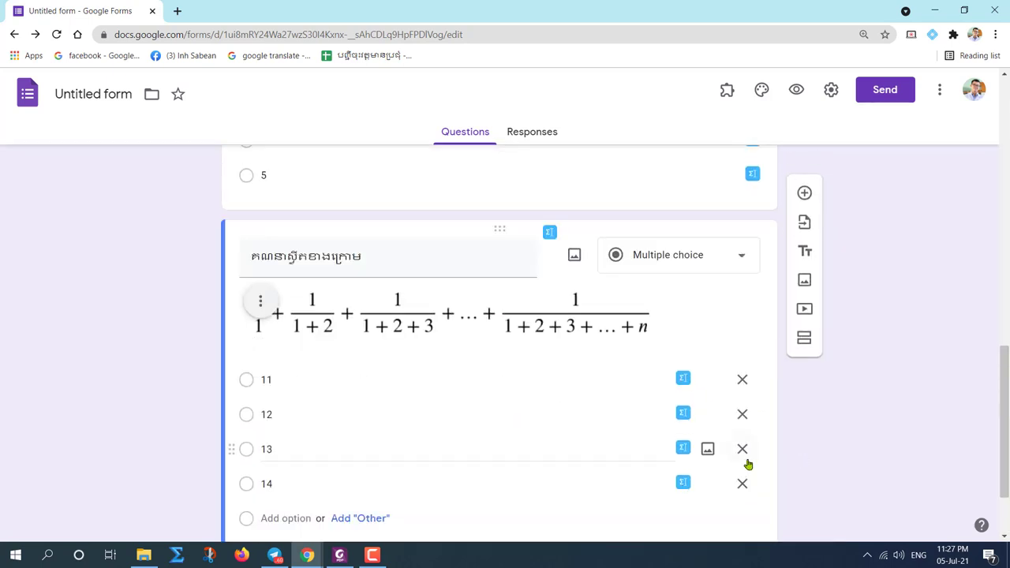
left_click(682, 485)
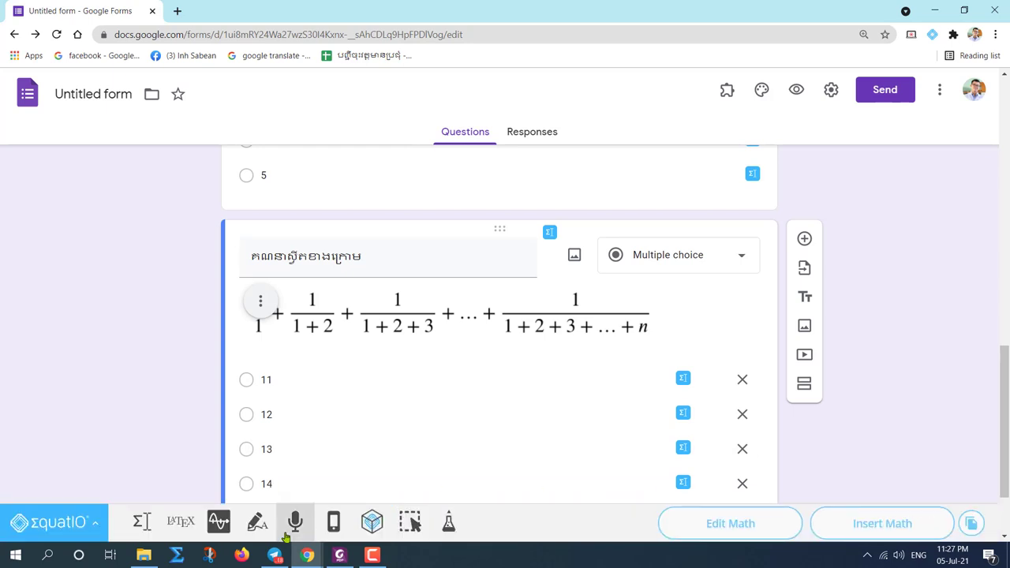
left_click(260, 522)
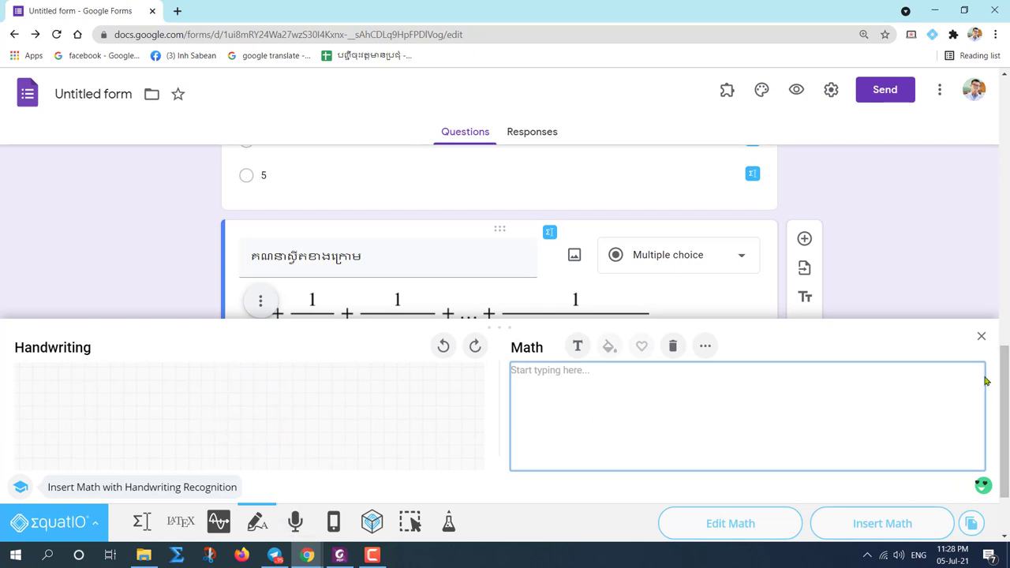
left_click(980, 336)
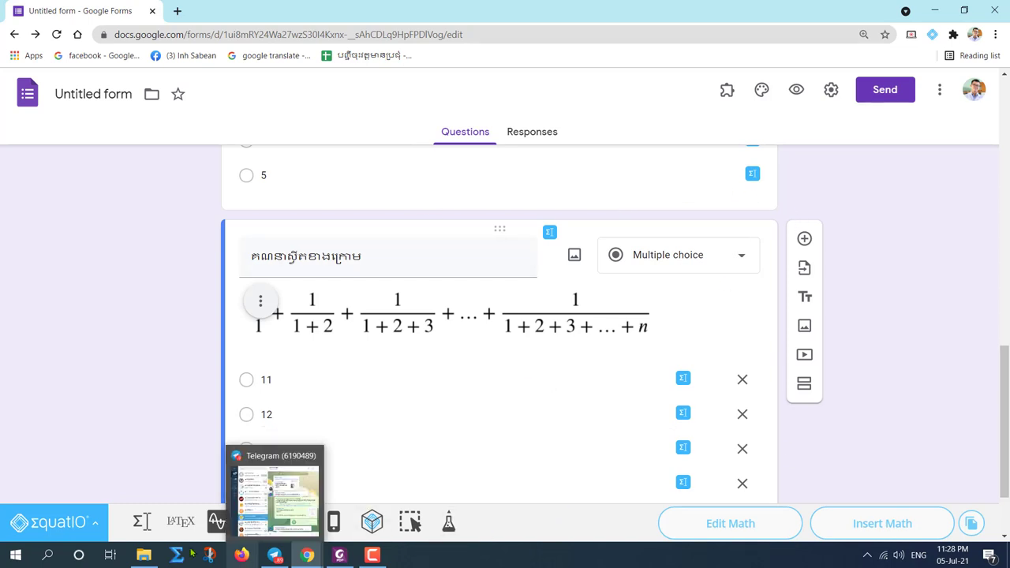
left_click(141, 524)
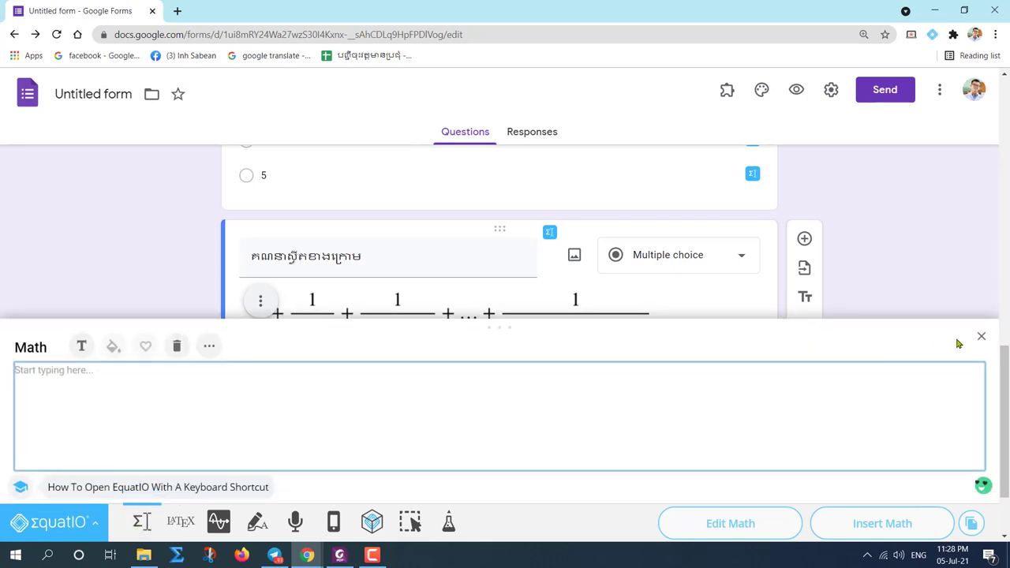
left_click(980, 336)
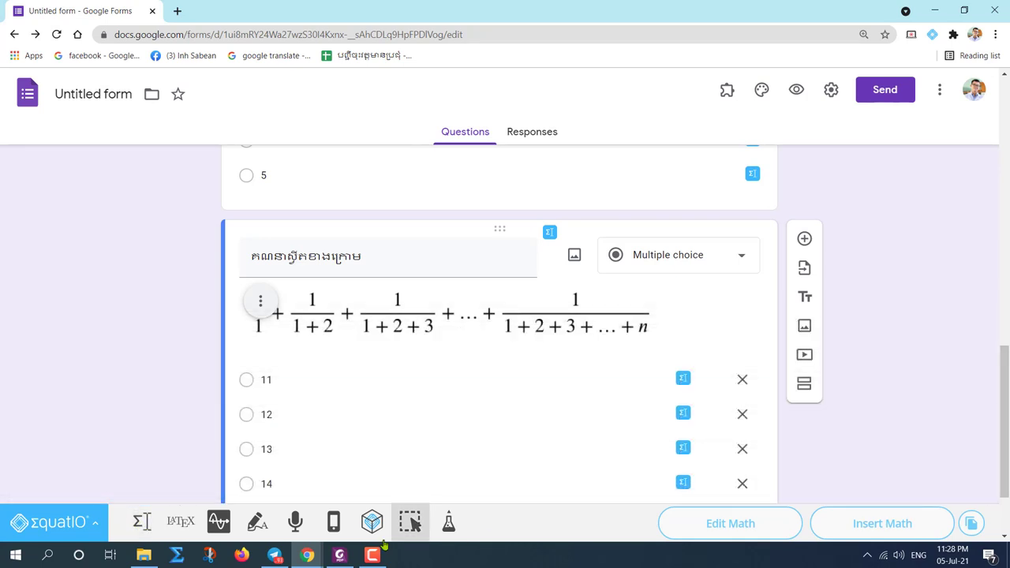
left_click(451, 524)
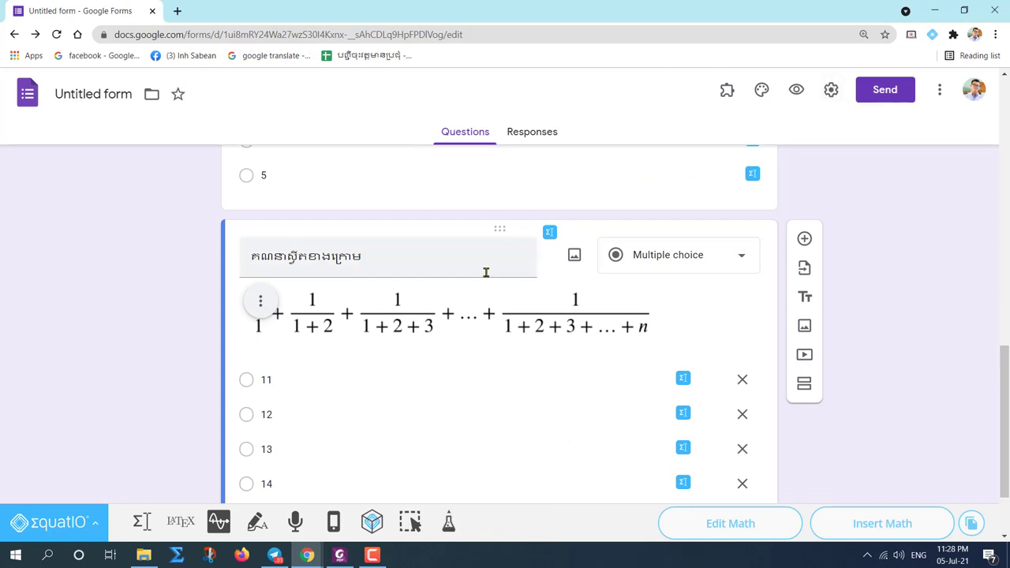
- Add a new multiple-choice question below the fraction series question at the end of the form
scroll(485, 280, "down", 1)
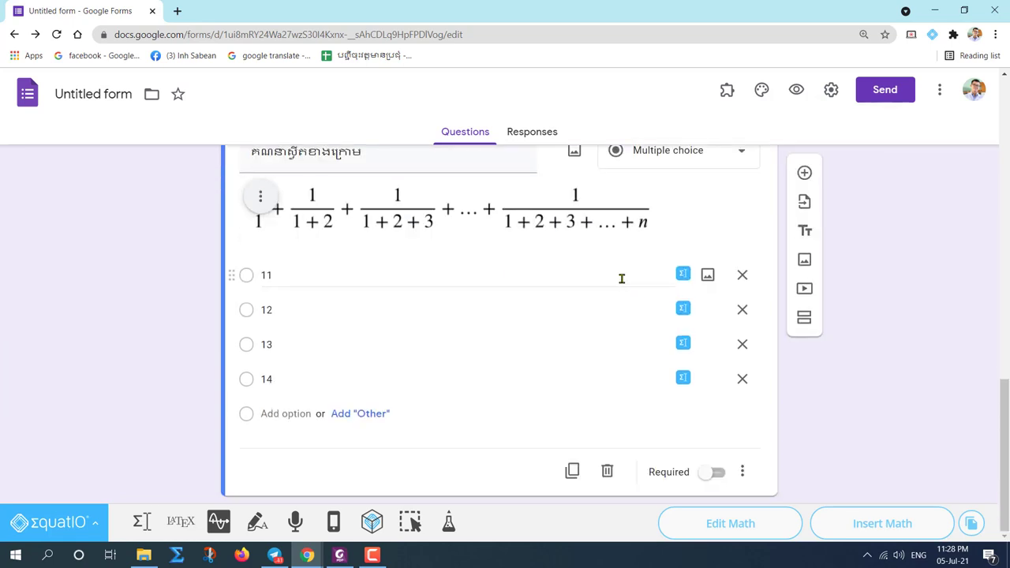
left_click(804, 172)
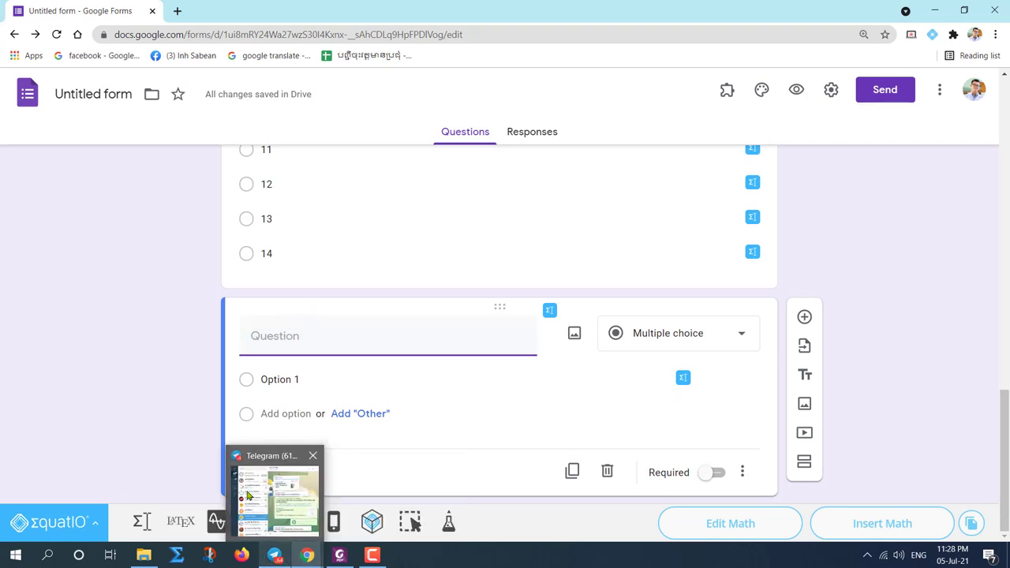
- Switch to Telegram and open the shared Subscripts and Superscripts spreadsheet link from the group chat
left_click(254, 495)
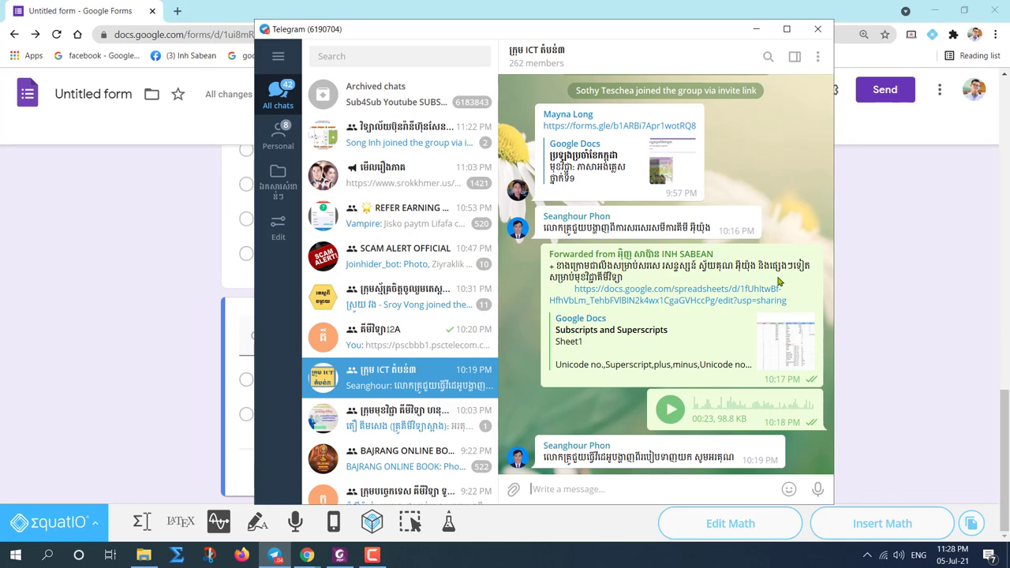
left_click(666, 298)
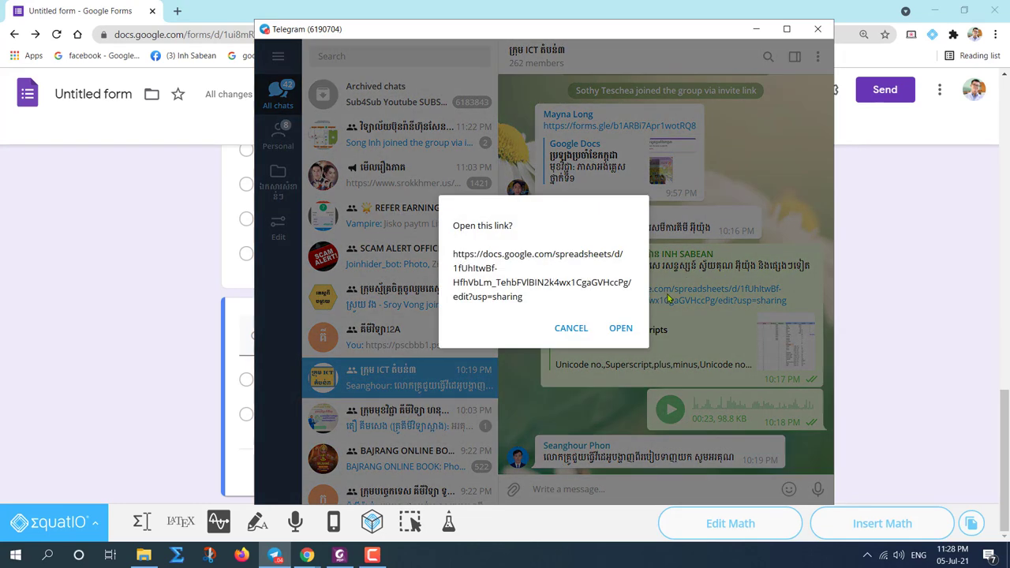
left_click(618, 329)
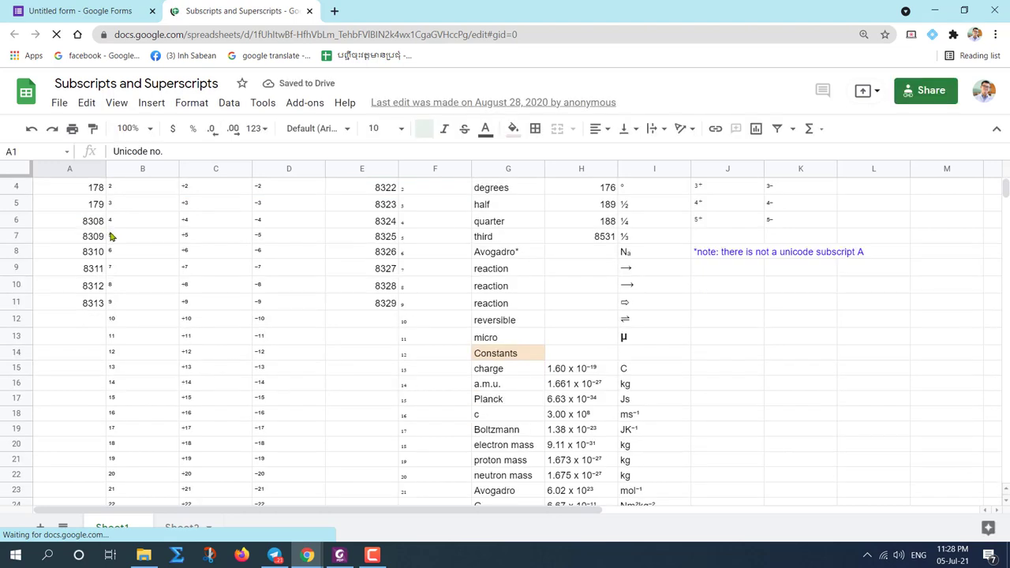
- Examine the character lists in the Superscript, plus, minus and Subscript columns of the spreadsheet
left_click_drag(138, 207, 128, 379)
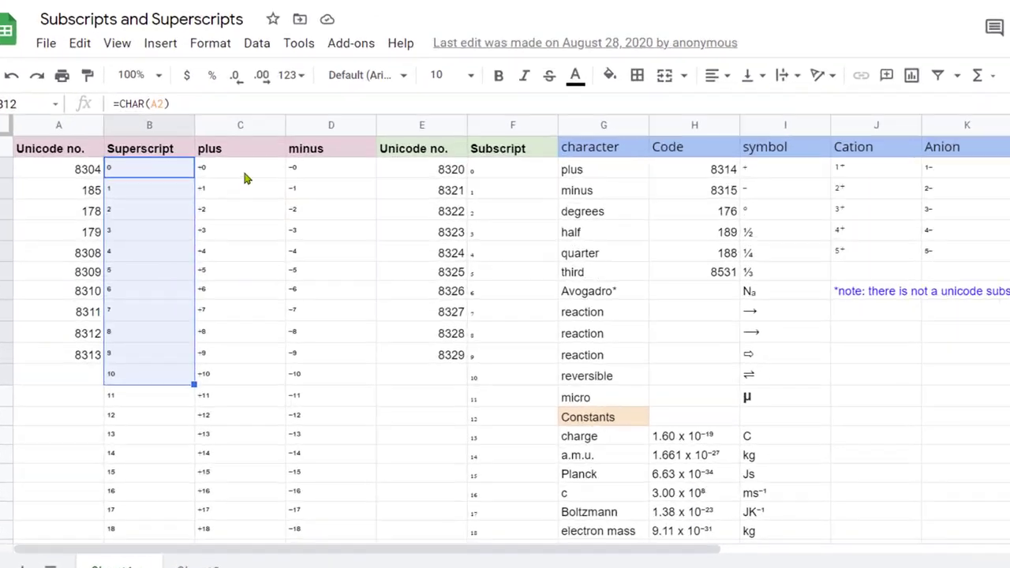
left_click(220, 206)
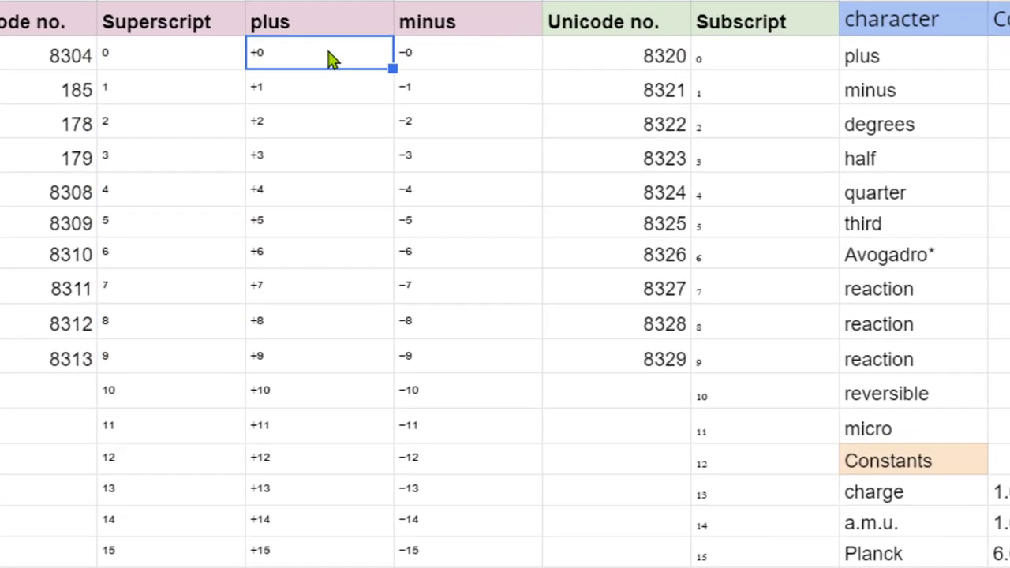
left_click_drag(331, 48, 290, 442)
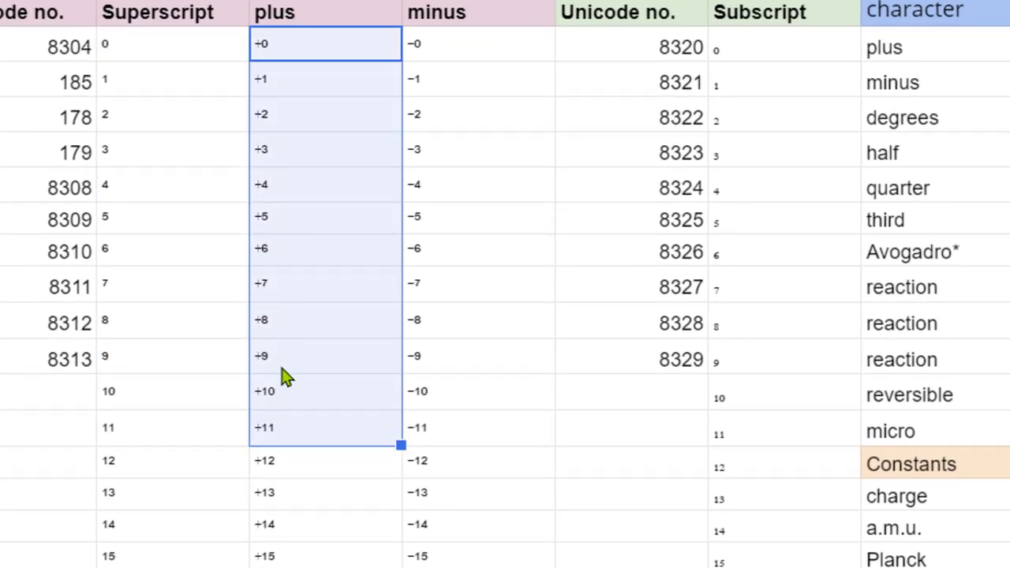
left_click(489, 49)
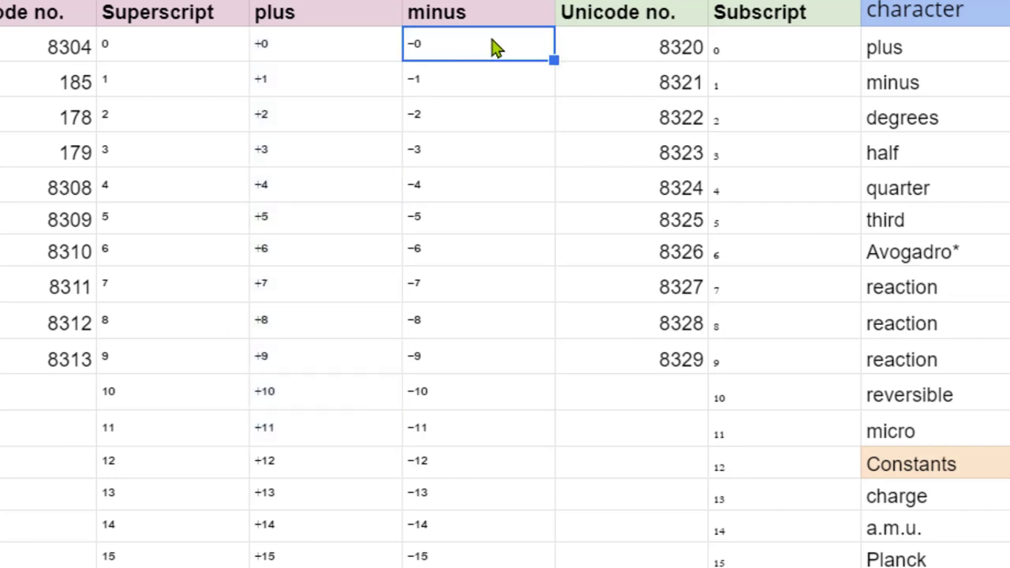
left_click_drag(493, 49, 444, 371)
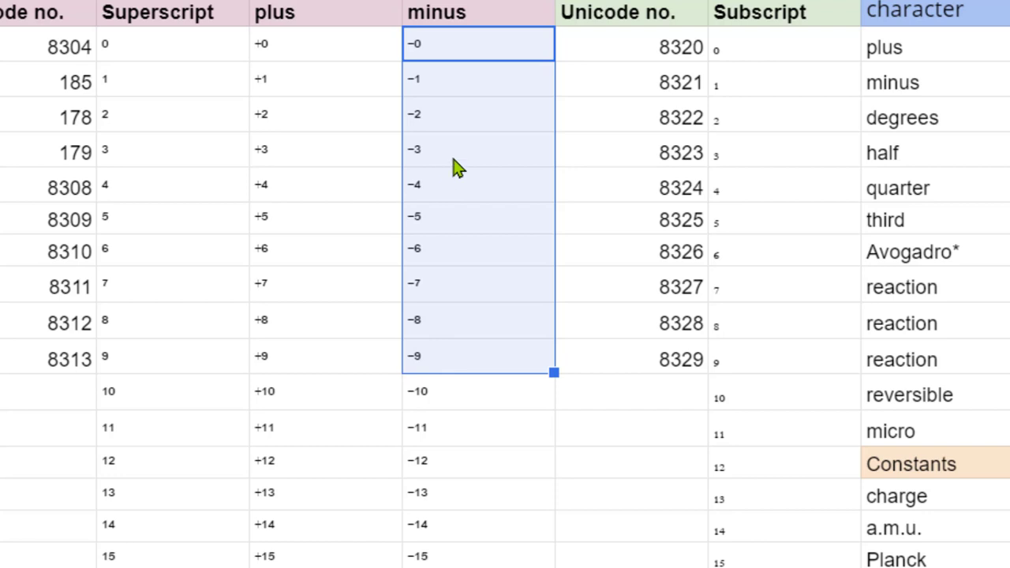
left_click(456, 164)
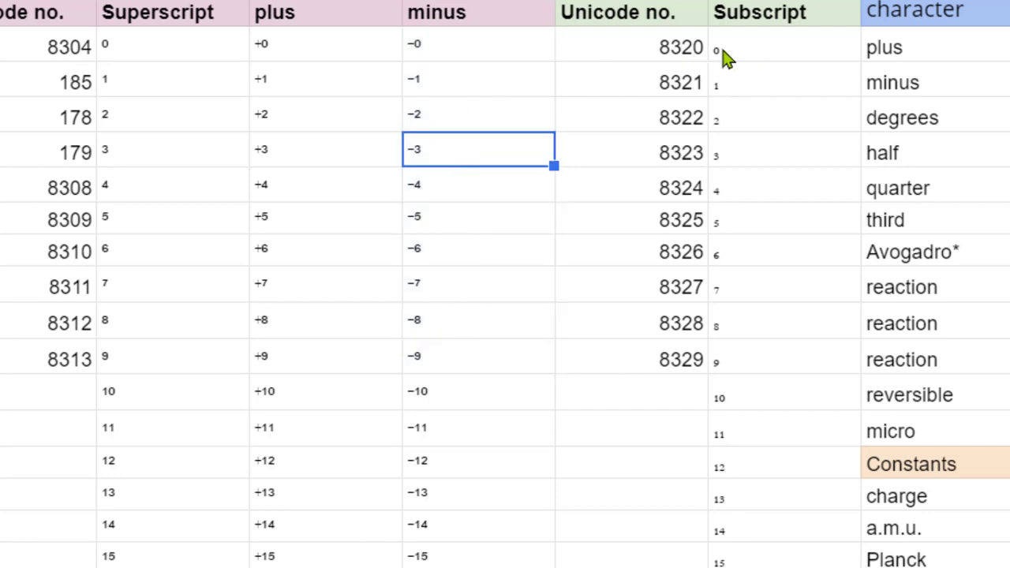
left_click(777, 48)
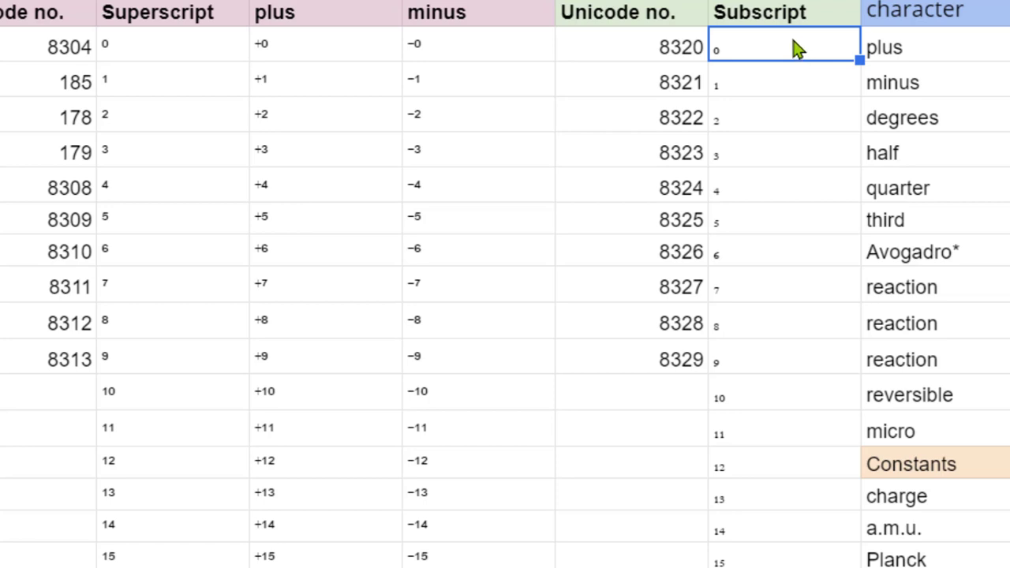
left_click(807, 78, "shift")
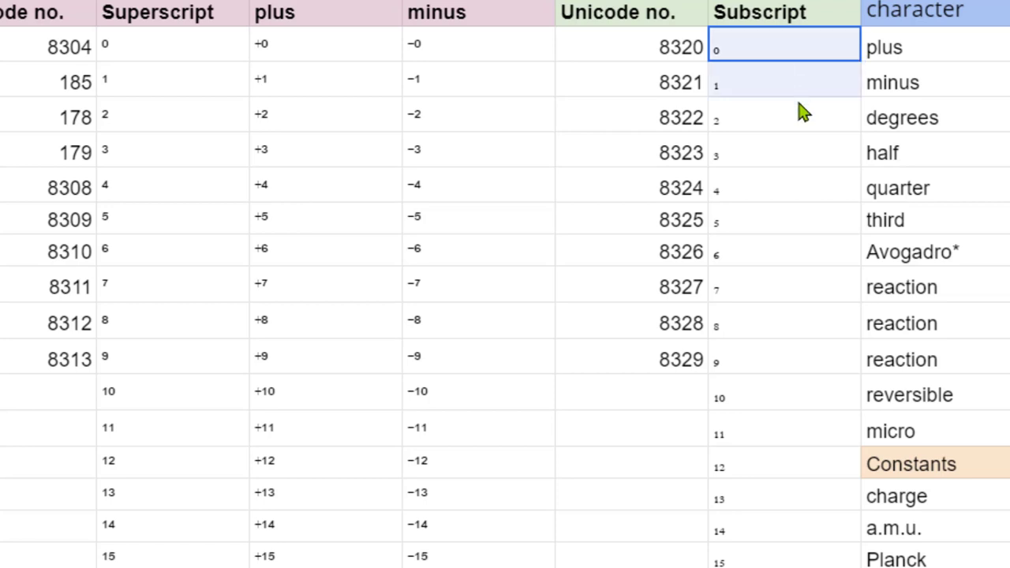
left_click_drag(802, 112, 766, 435)
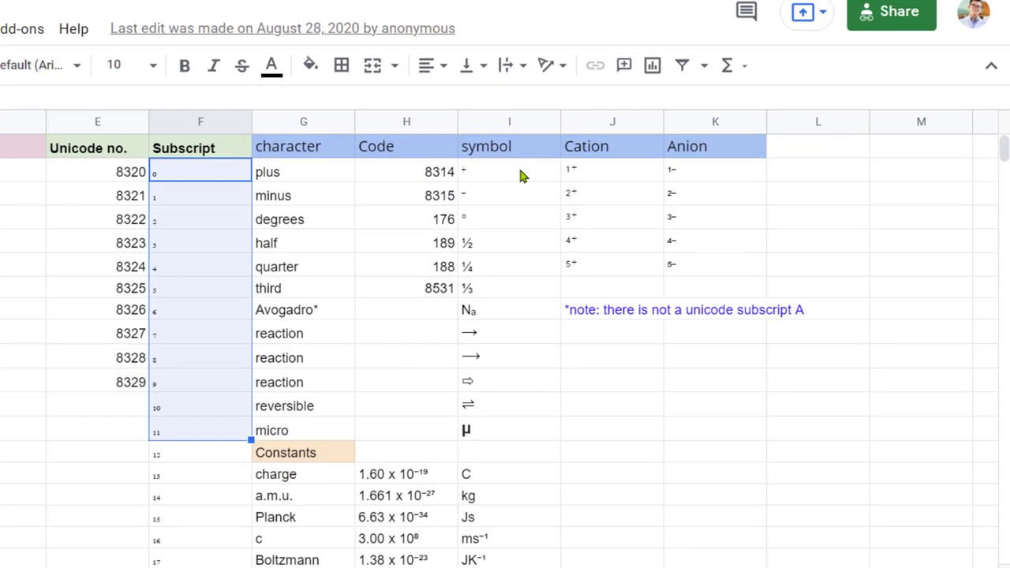
- Examine the plus, minus and degree symbols and the Cation and Anion charge lists in the spreadsheet
left_click(655, 204)
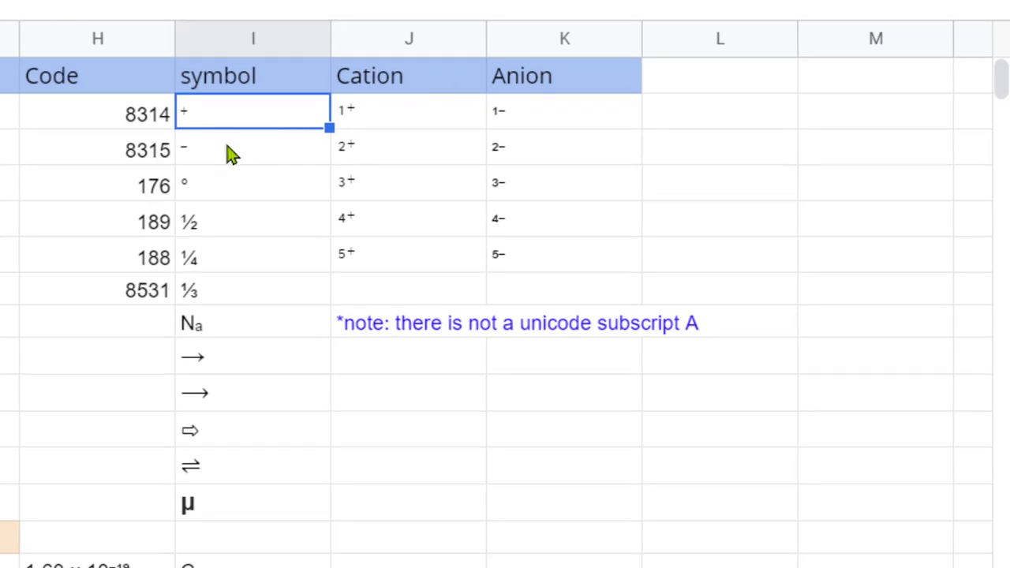
left_click_drag(237, 126, 249, 181)
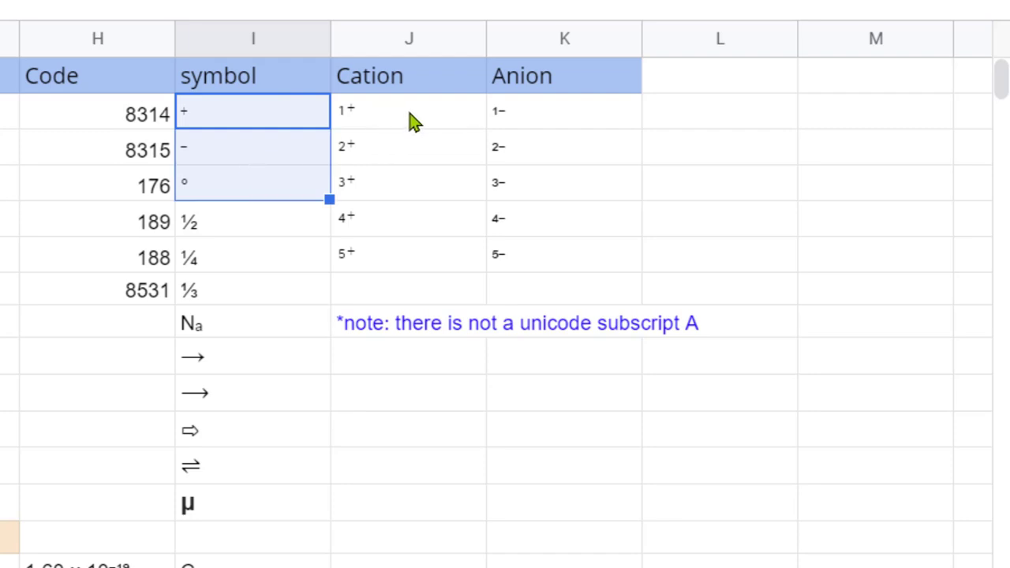
left_click(401, 116)
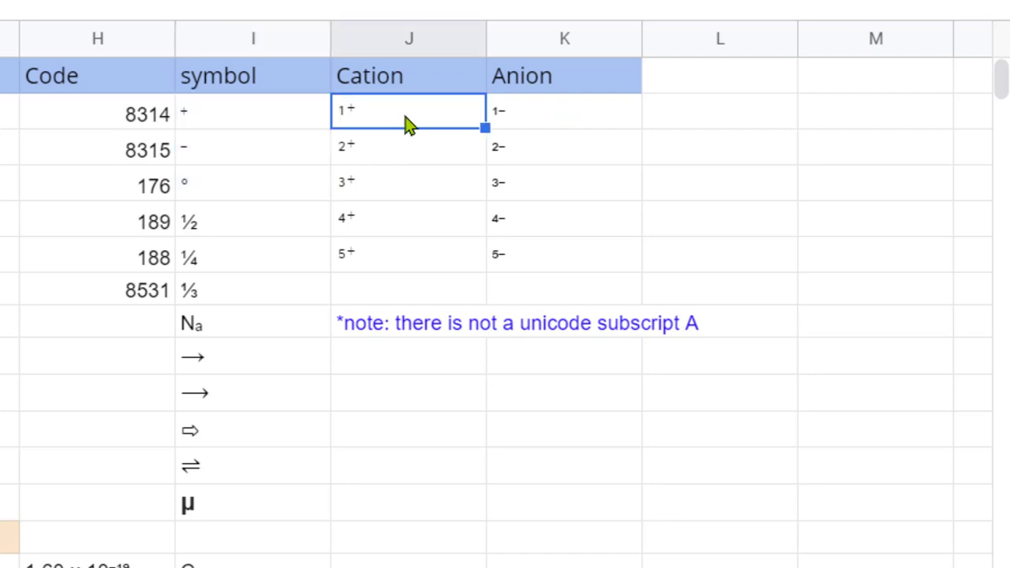
left_click(383, 151)
left_click_drag(396, 118, 390, 266)
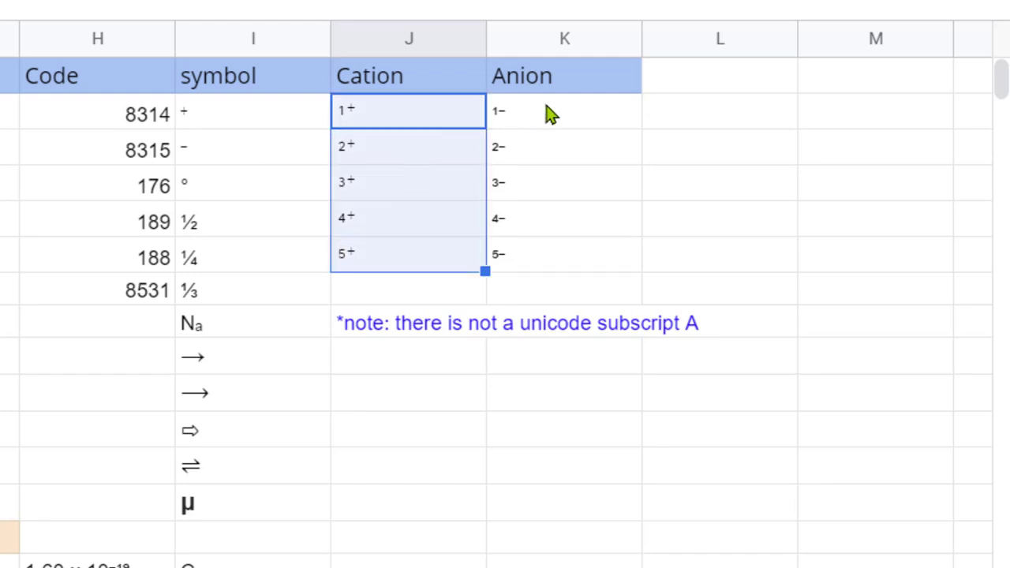
left_click_drag(543, 112, 536, 268)
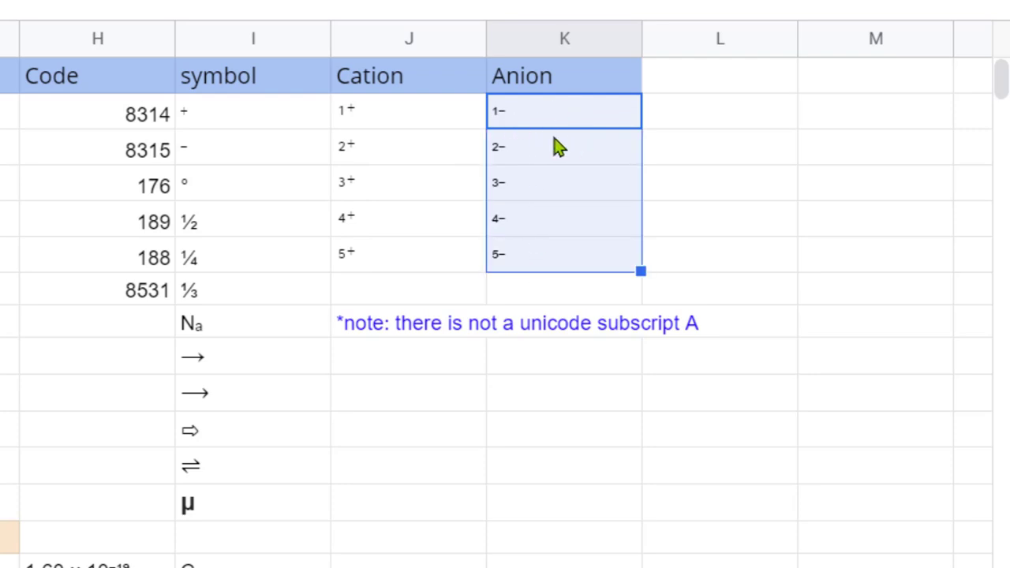
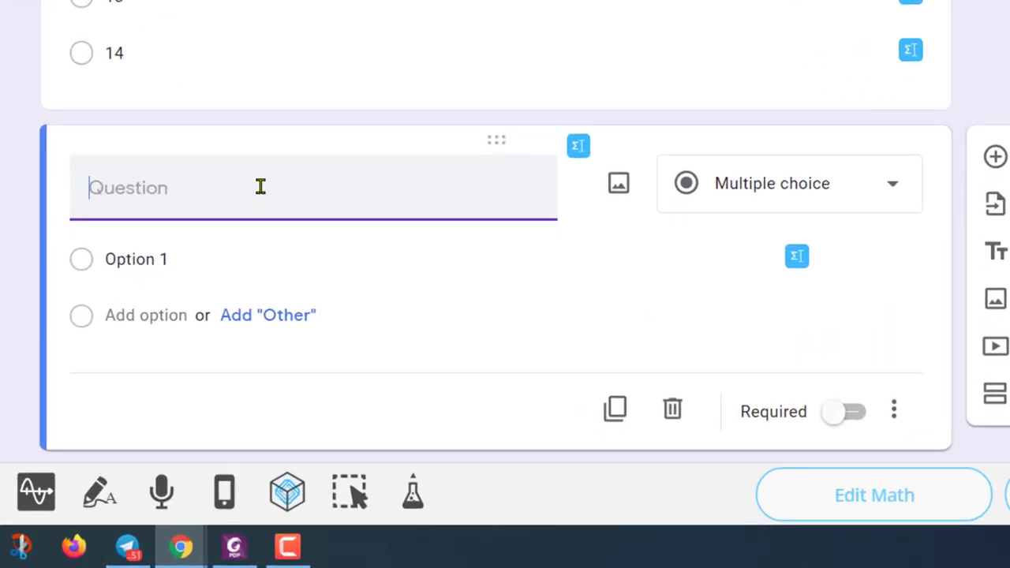
- Enter Na⁺ as the new form question's text, copying the superscript plus from the spreadsheet's symbol column
type("N")
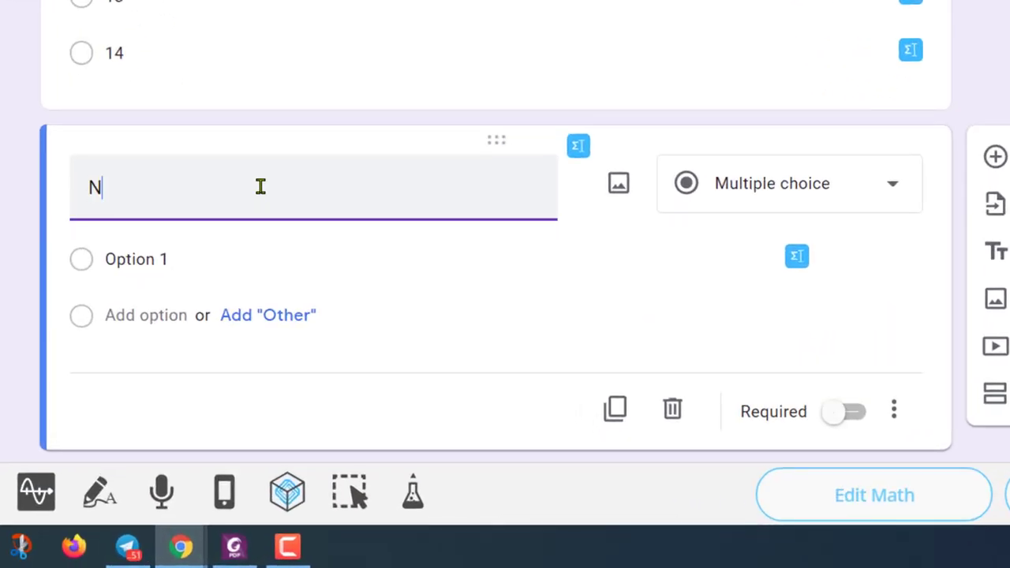
type("a")
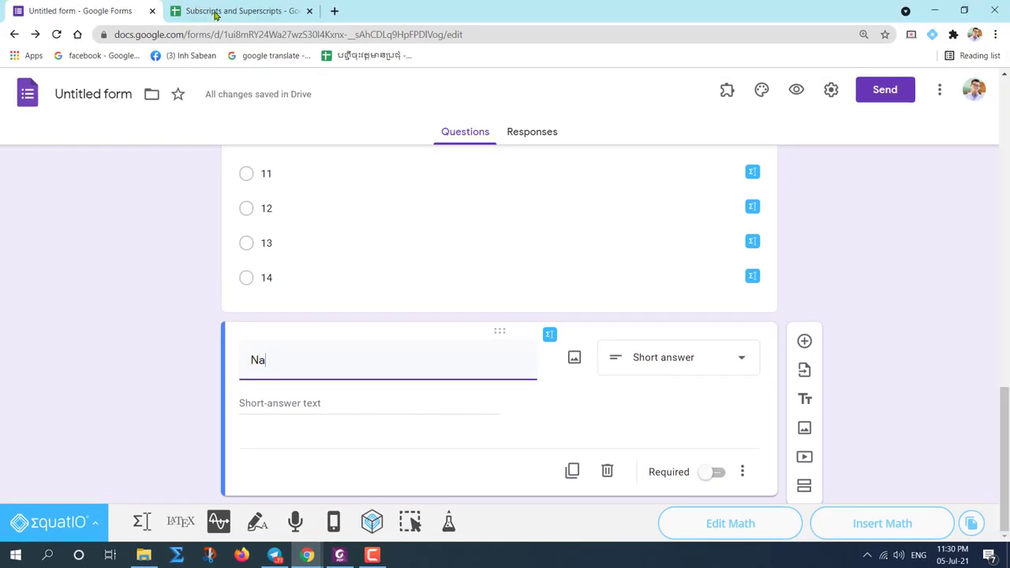
left_click(219, 12)
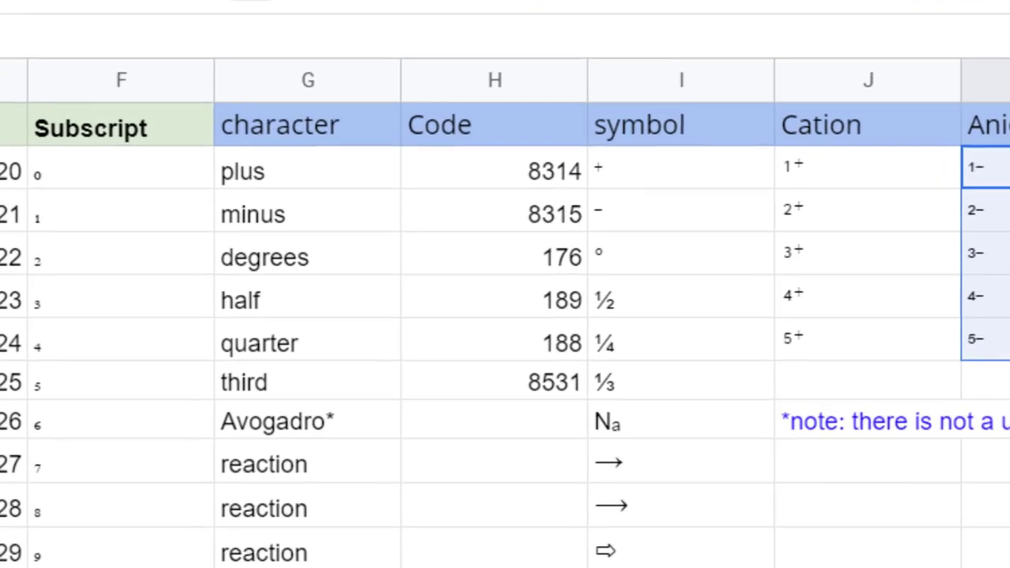
left_click(618, 177)
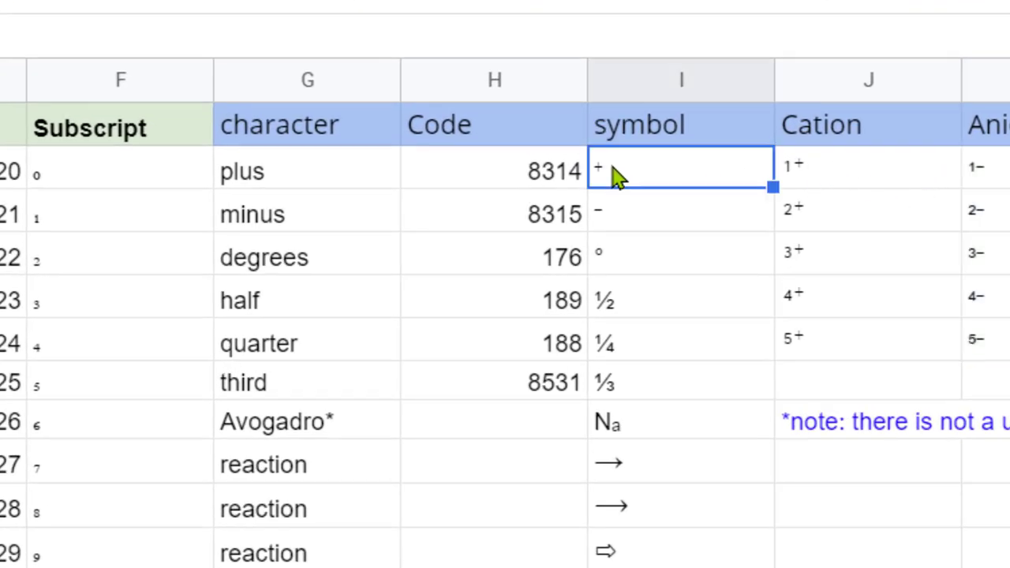
key("ctrl+c")
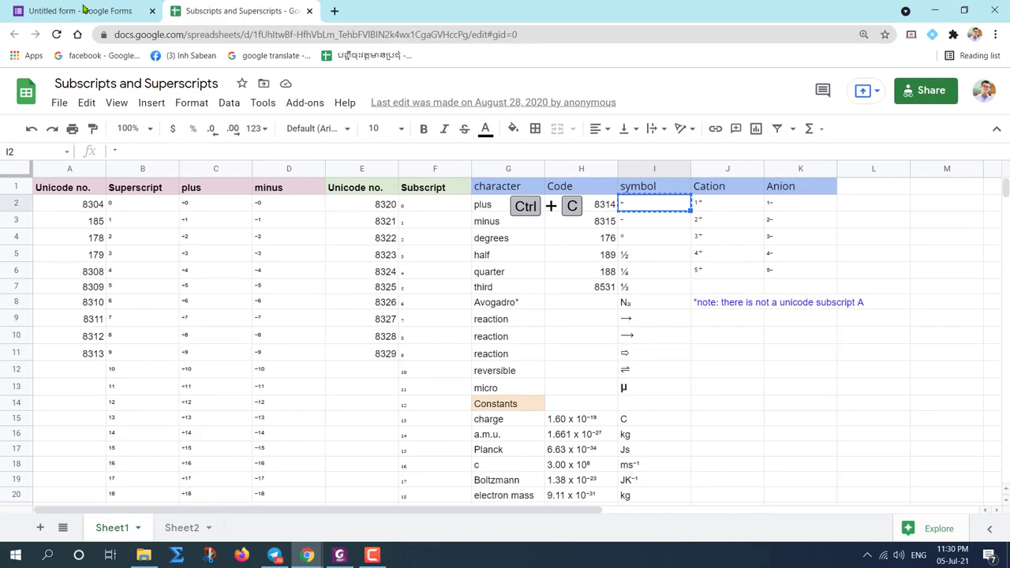
left_click(79, 10)
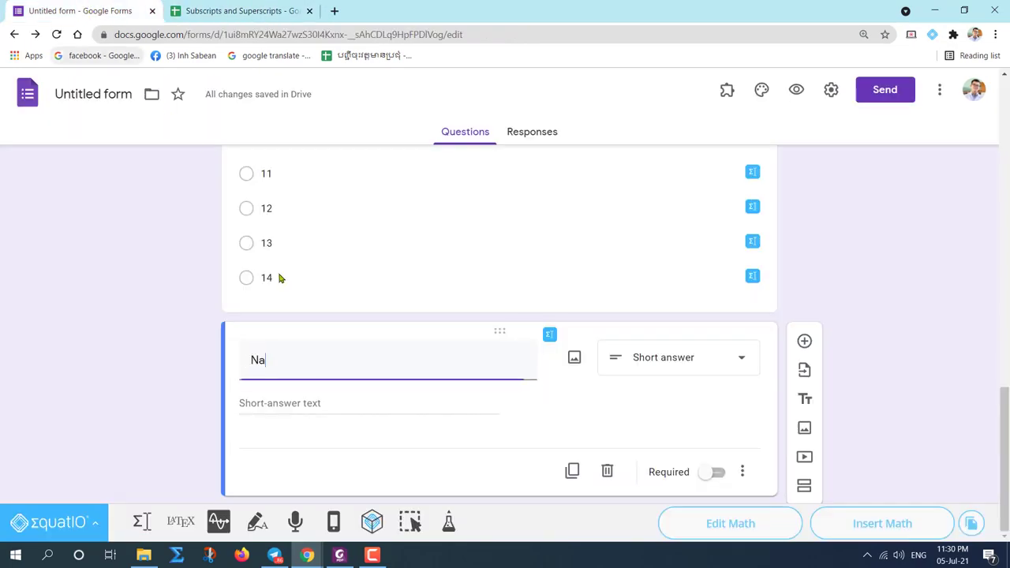
key("ctrl+v")
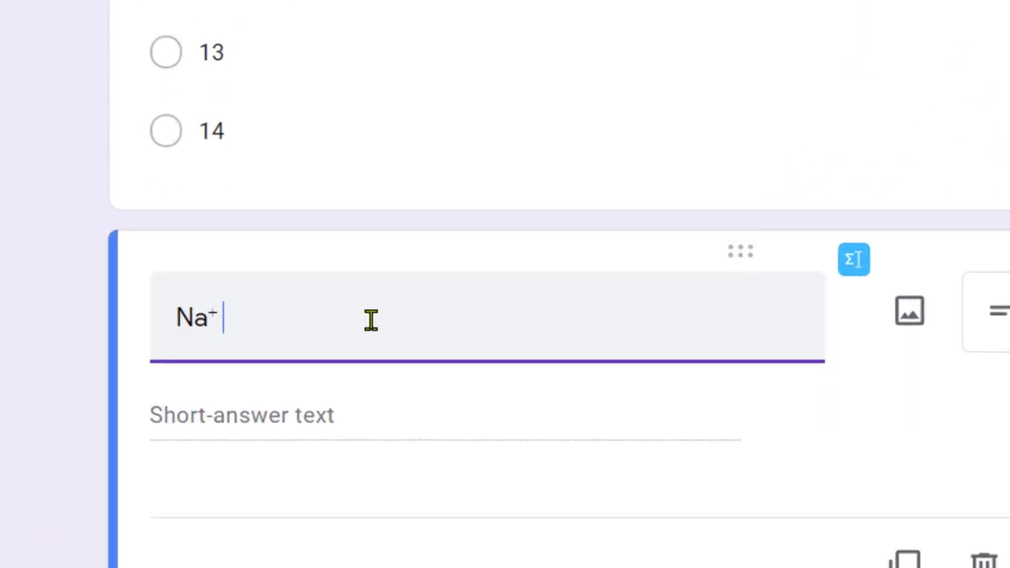
- Append ", Cl⁻" to the question text, copying the superscript minus from the spreadsheet's symbol column
type(",")
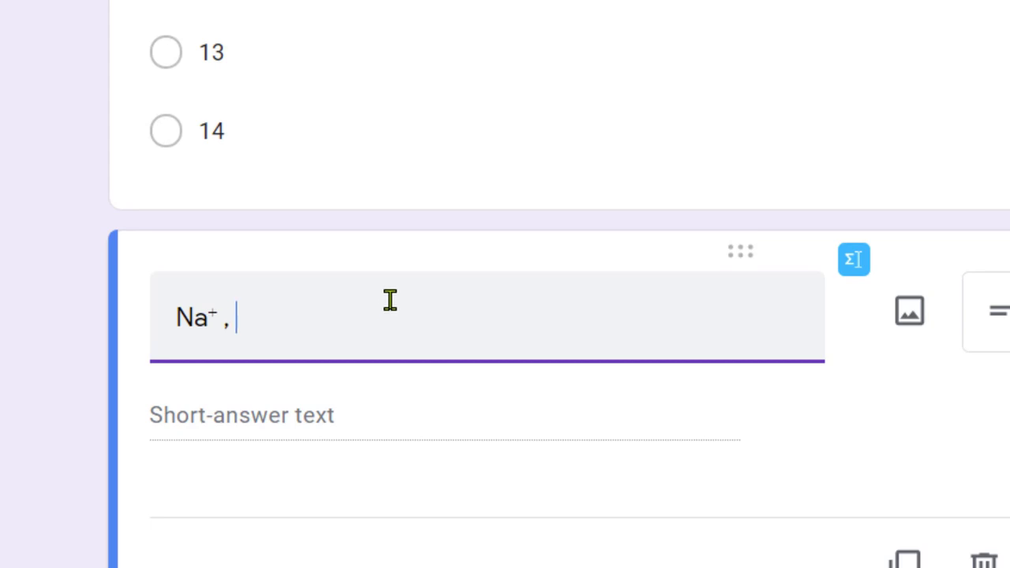
type(" Cl")
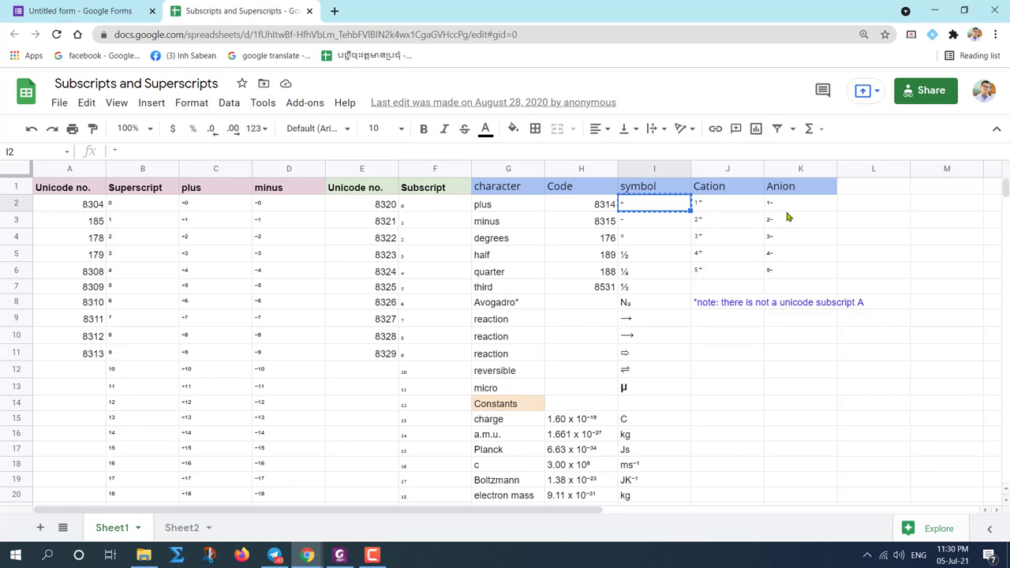
left_click(646, 224)
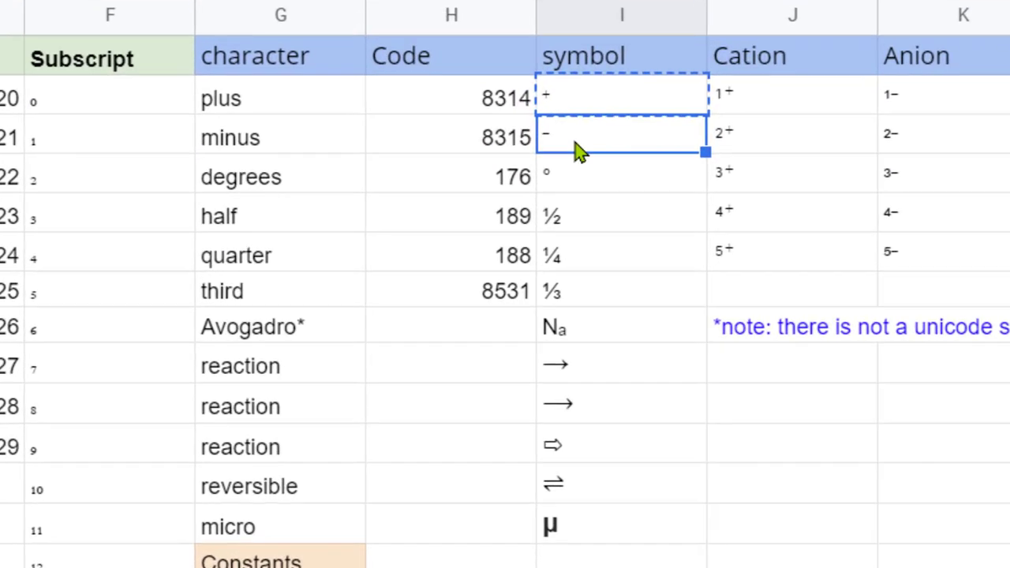
key("ctrl+c")
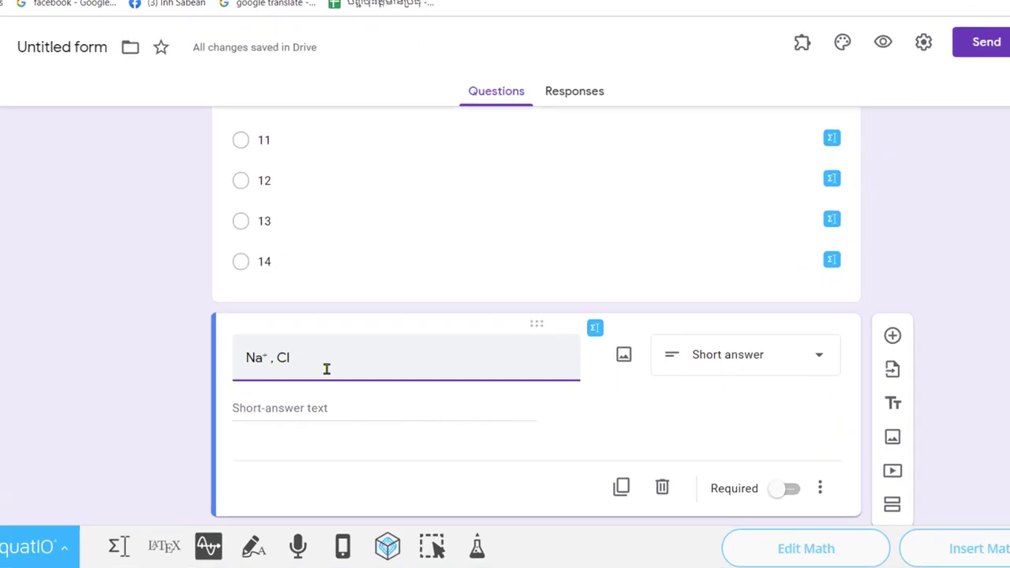
key("ctrl+v")
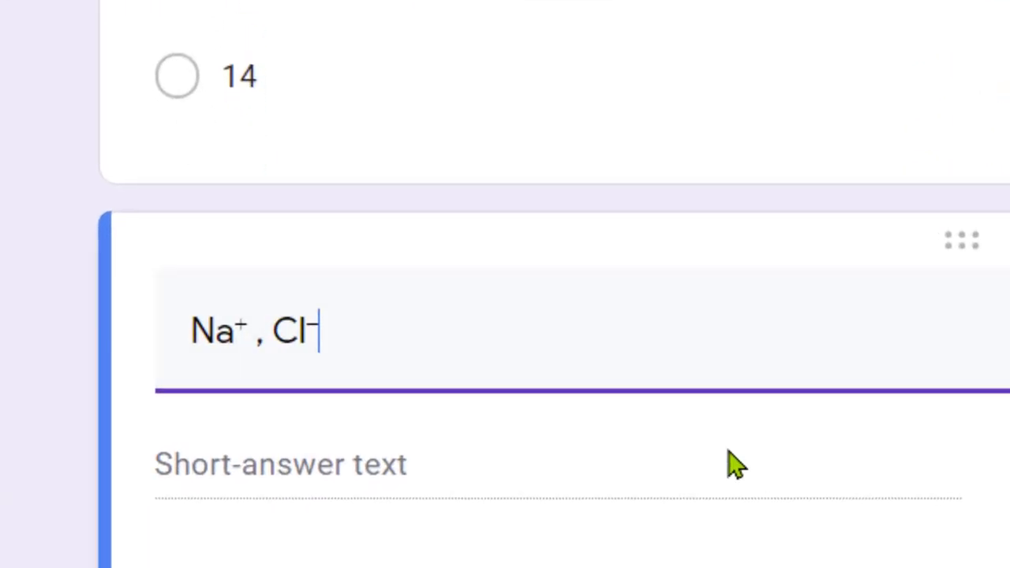
- Append ", Ca²⁺" to the question text, copying the superscript 2+ from the spreadsheet's Cation column
type(", Ca")
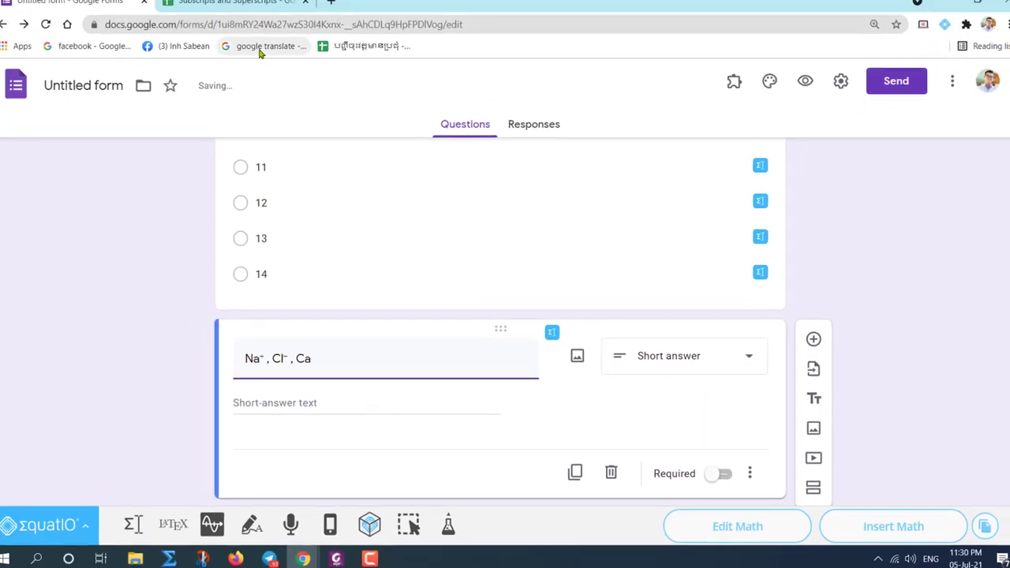
left_click(226, 6)
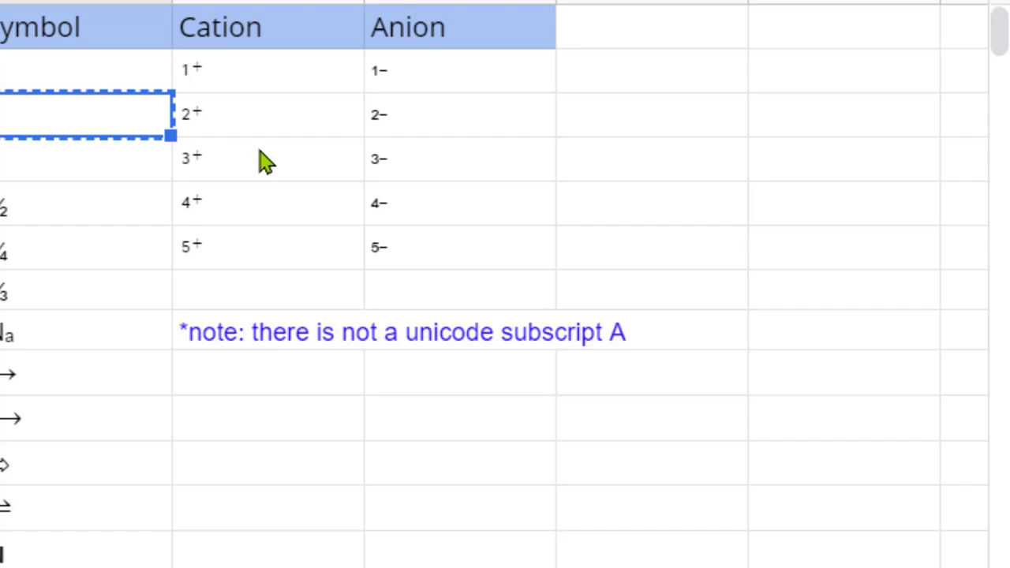
left_click(228, 125)
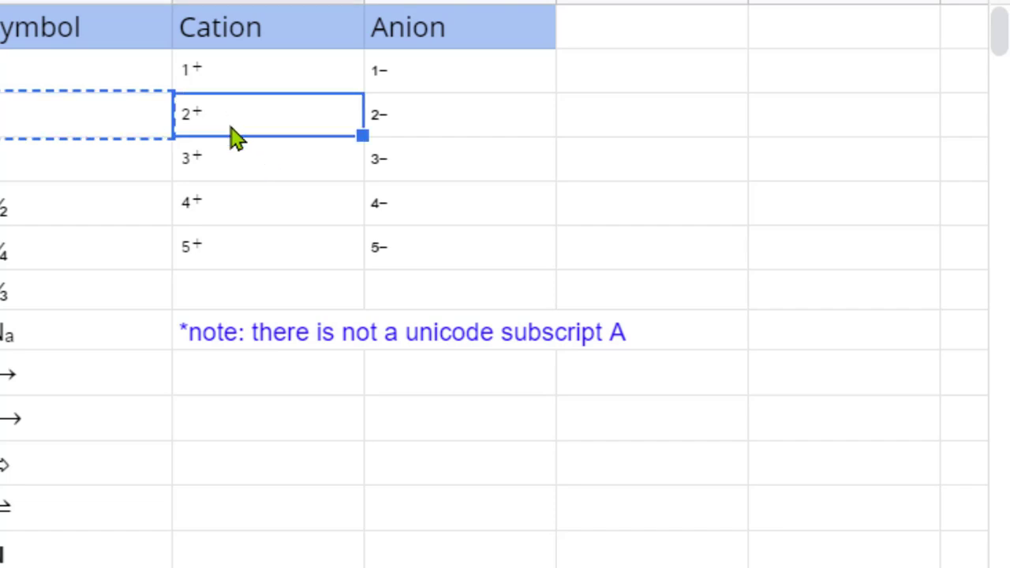
key("ctrl+c")
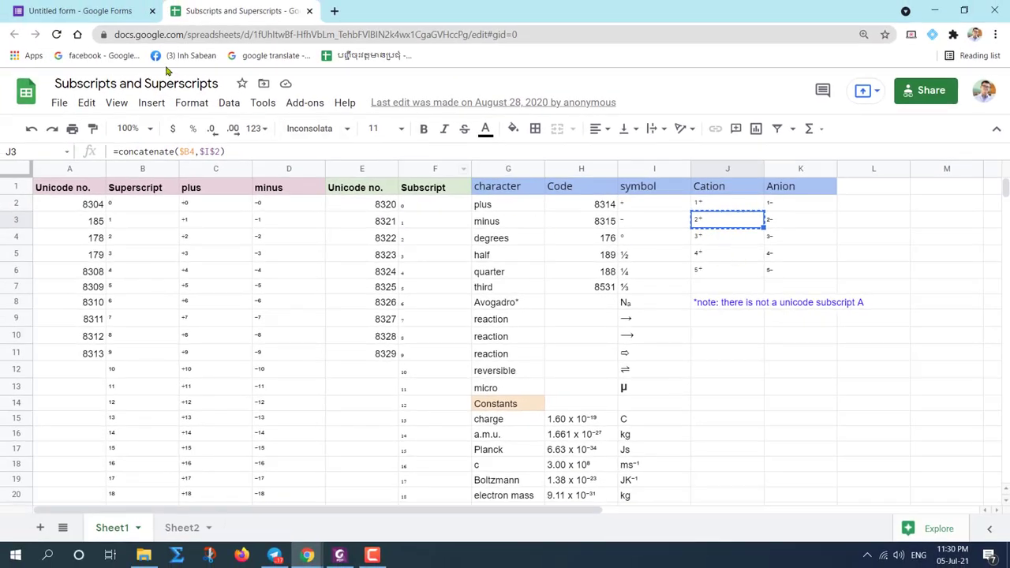
left_click(79, 10)
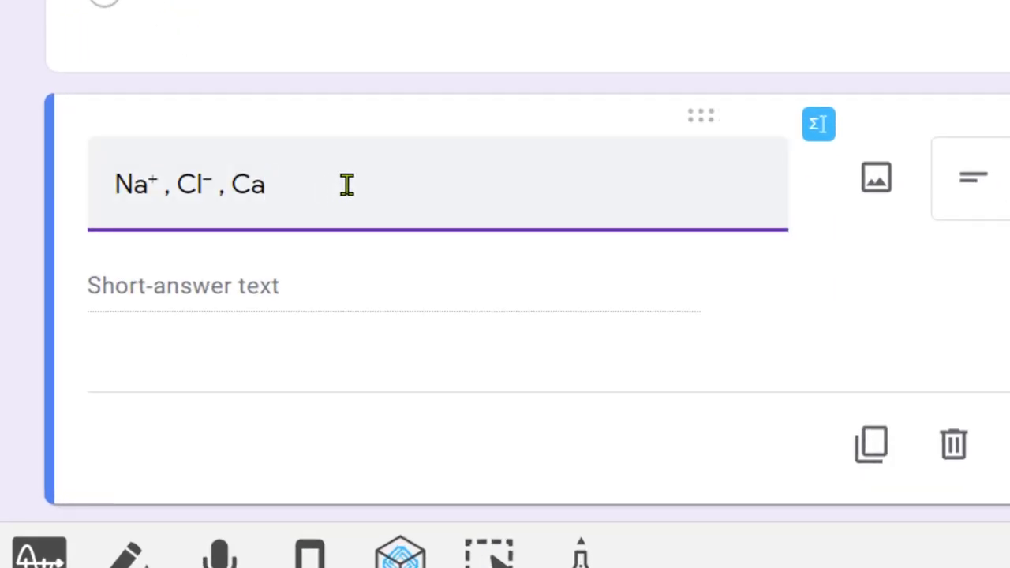
key("ctrl+v")
- Append ",Al³⁺" to the question text, copying the superscript 3+ from the spreadsheet's Cation column
type(",Al")
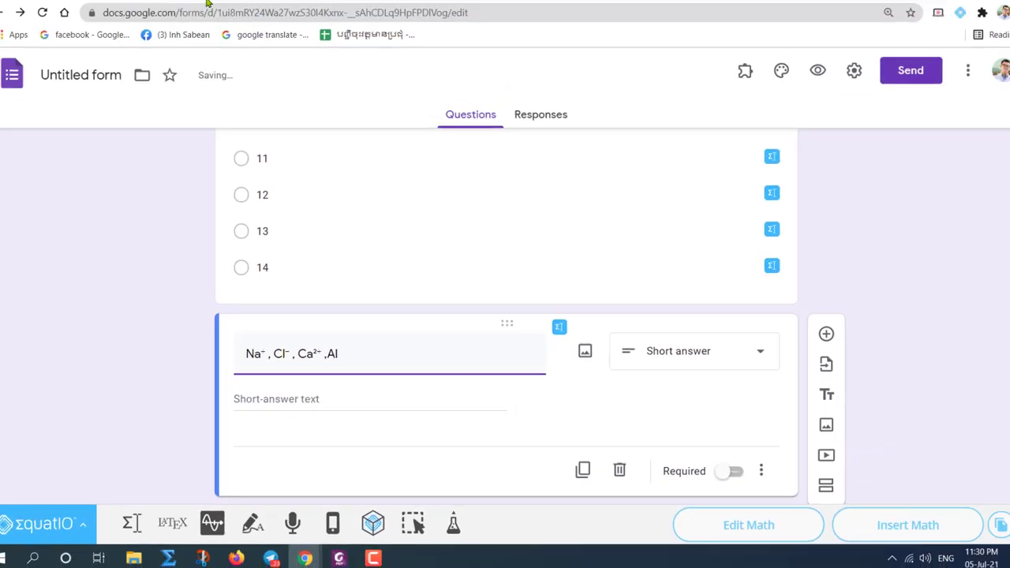
left_click(224, 11)
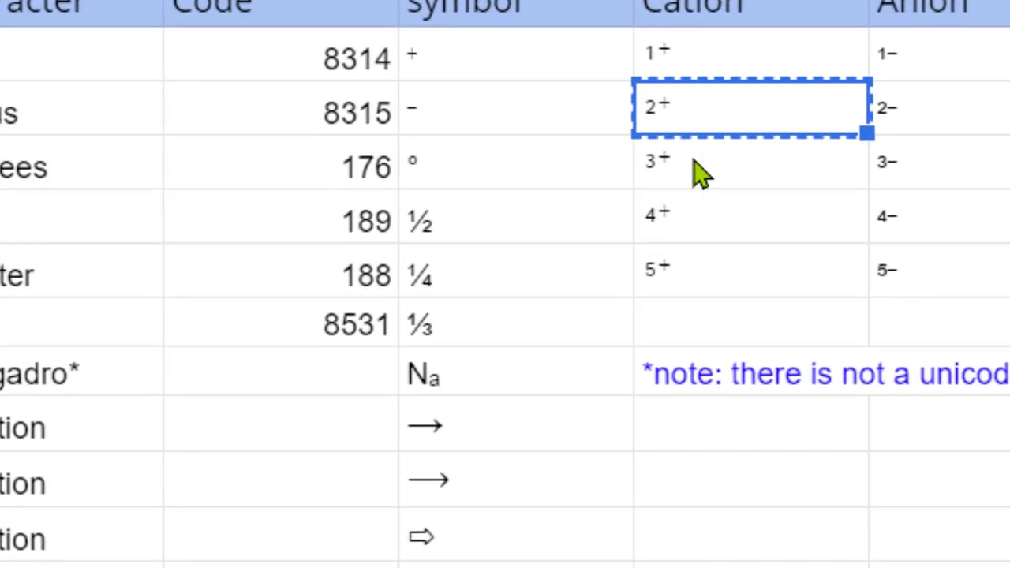
left_click(712, 242)
key("ctrl+c")
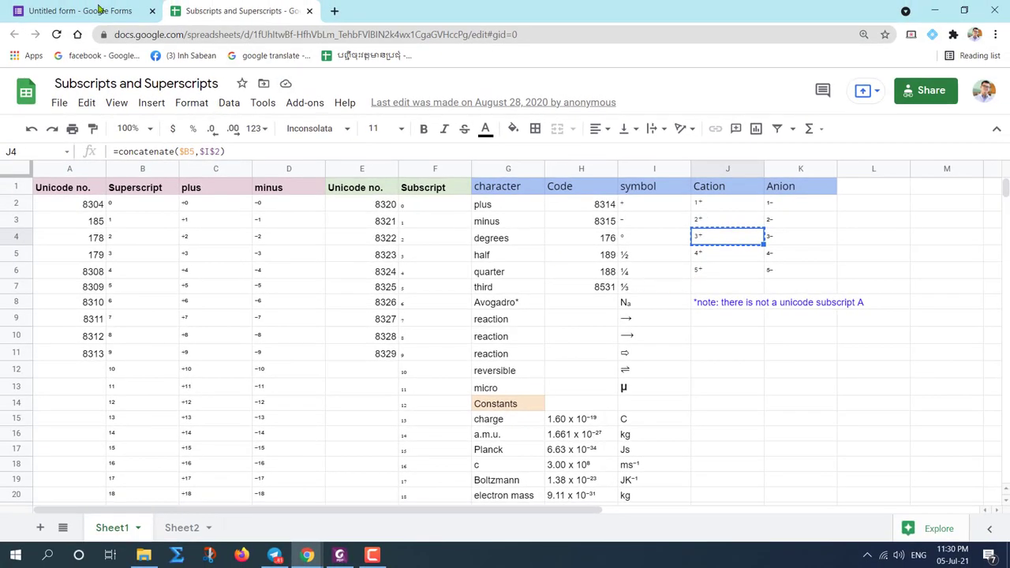
left_click(99, 10)
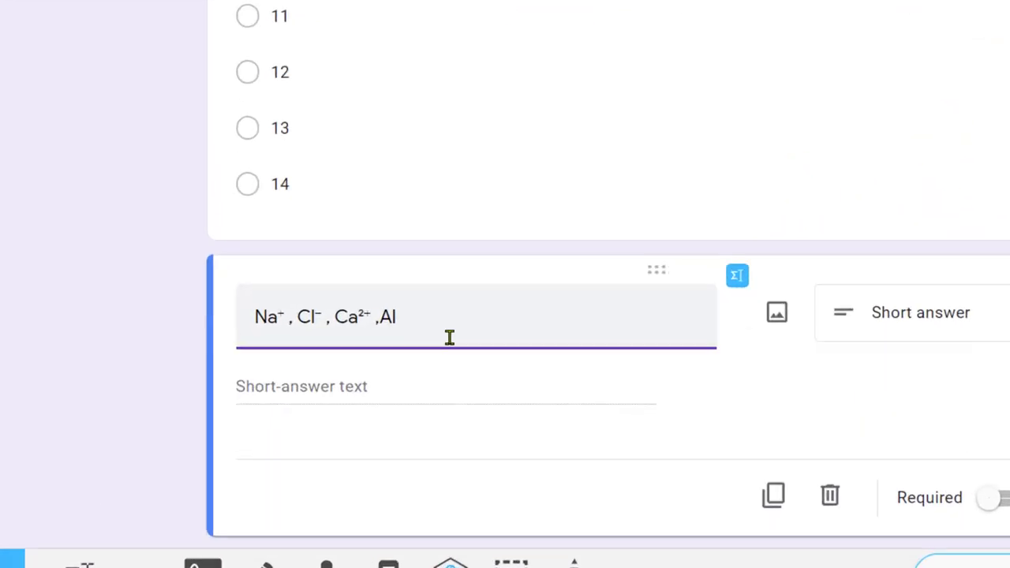
key("ctrl+v")
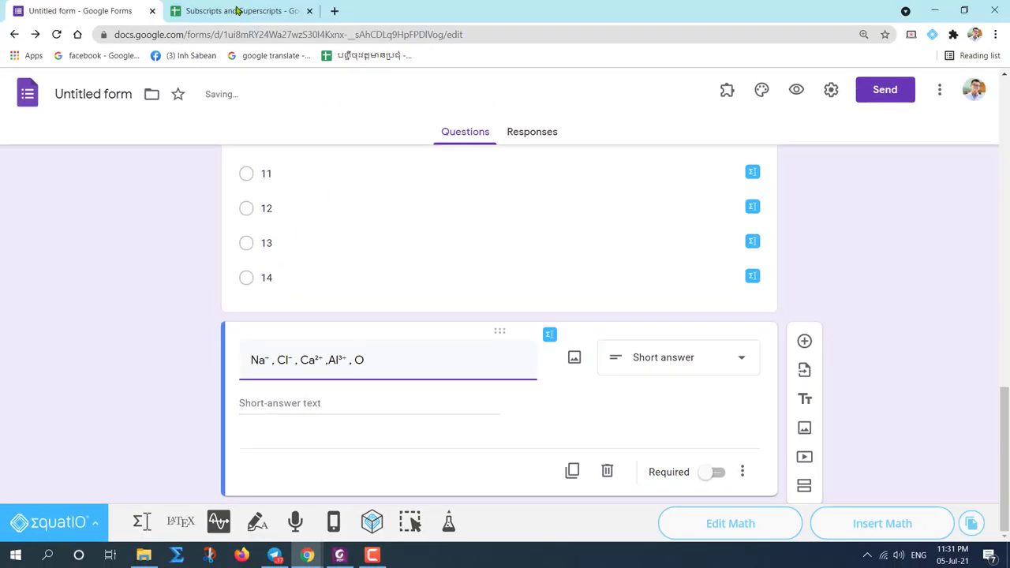
- Append ", O²⁻" to the question text, copying the superscript 2− from the spreadsheet's Anion column
left_click(237, 10)
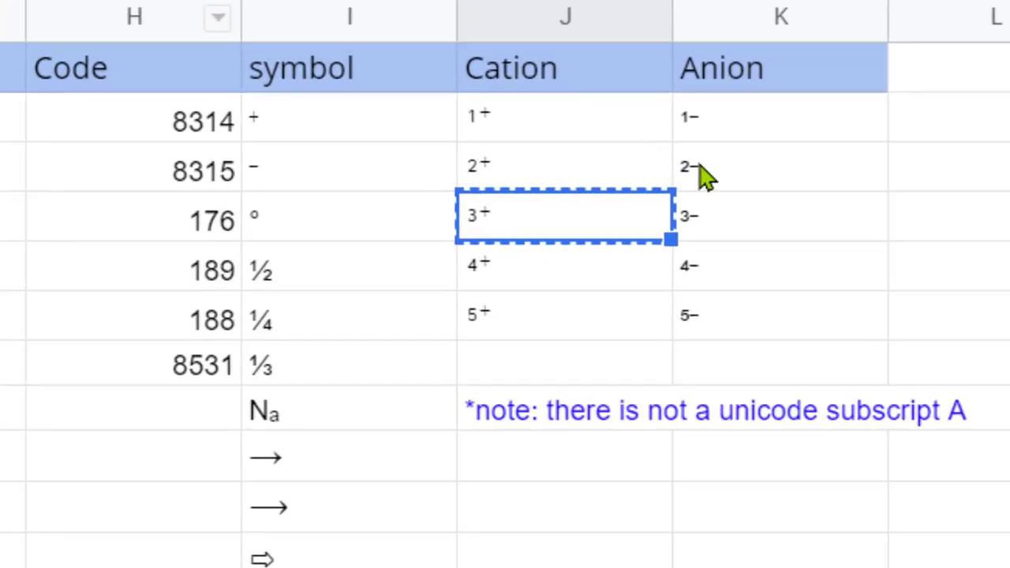
left_click(778, 224)
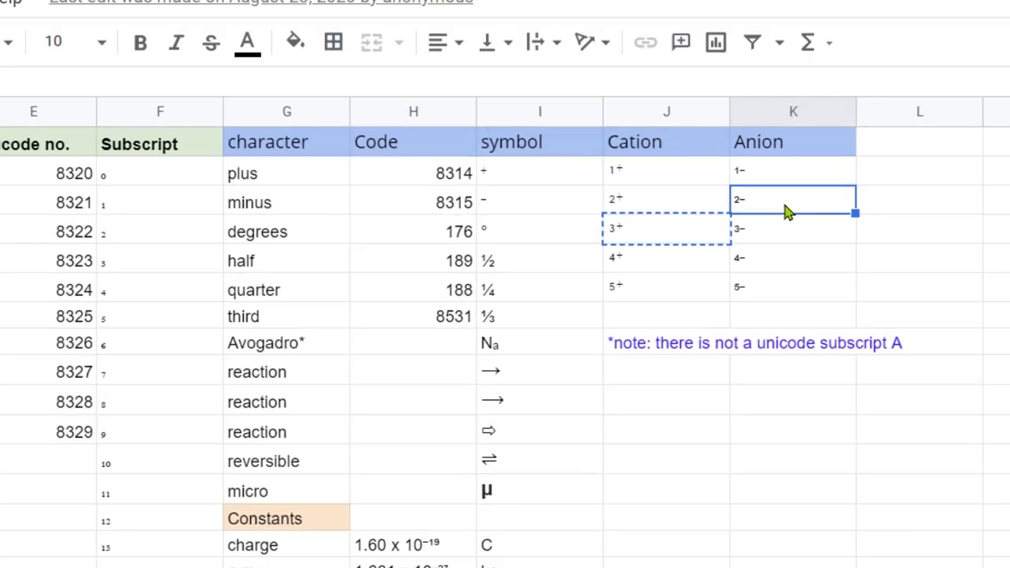
key("ctrl+c")
left_click(79, 10)
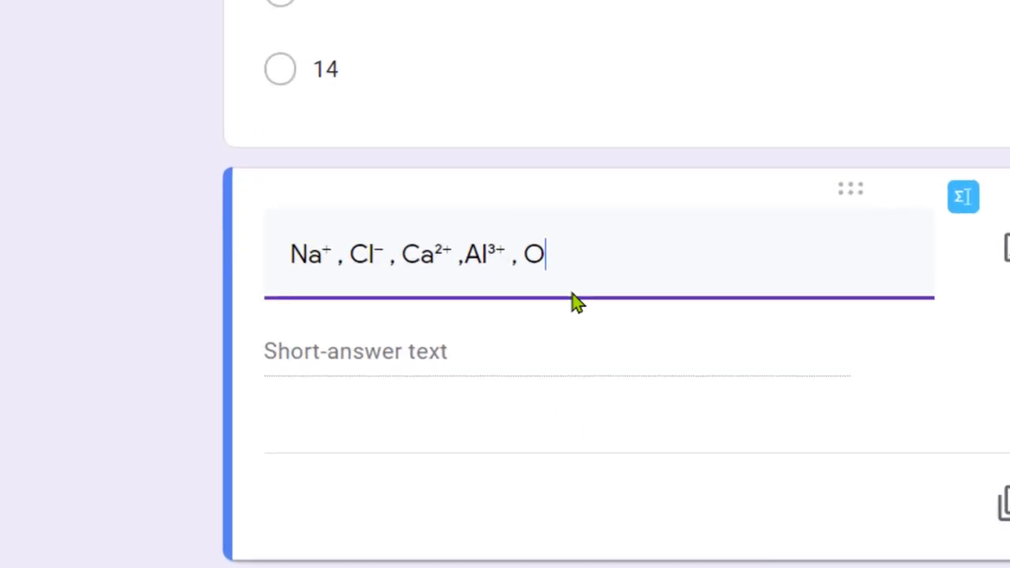
key("ctrl+v")
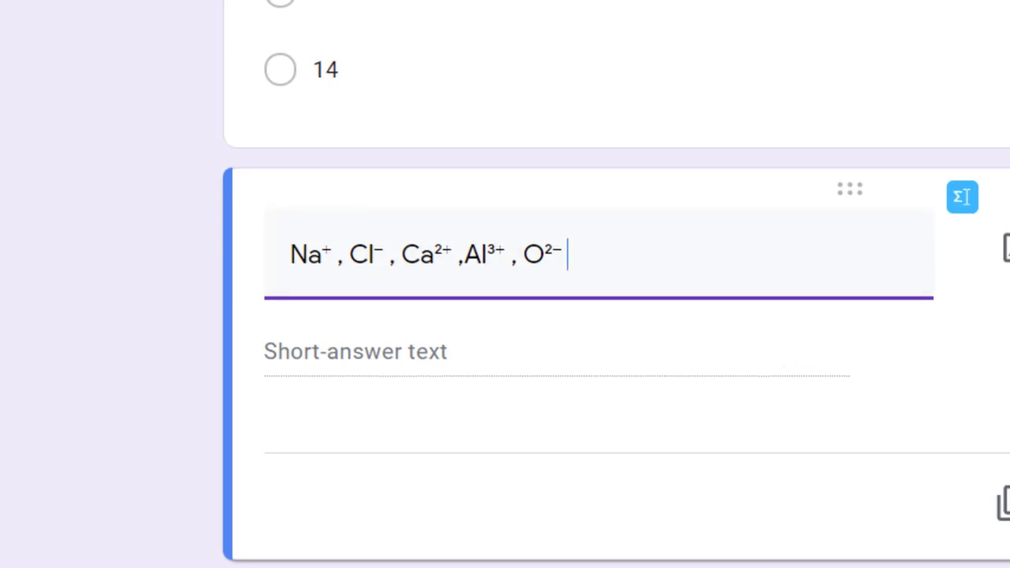
- Examine the two reaction arrow characters in the spreadsheet's symbol column
key("ctrl+Tab")
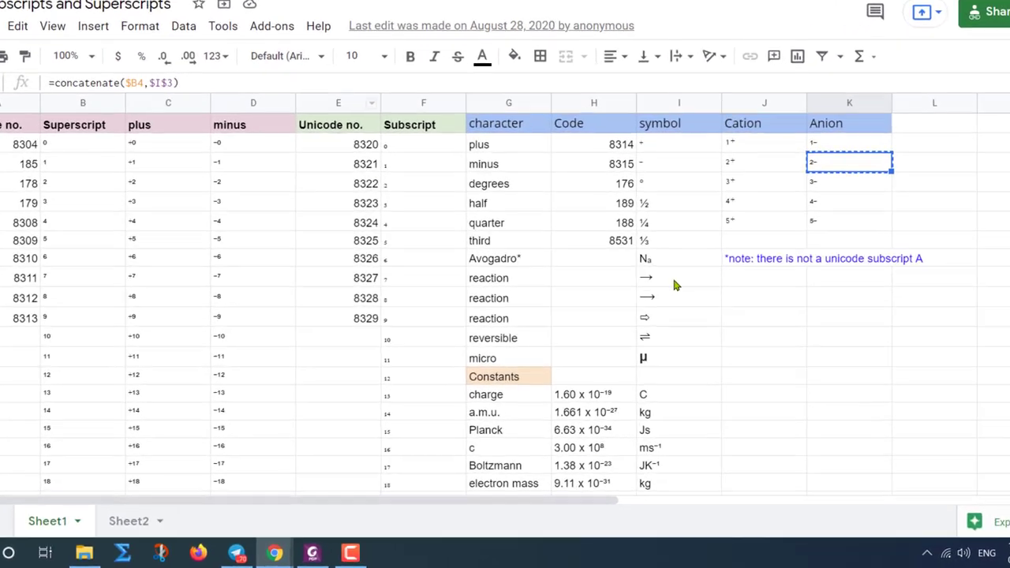
left_click(675, 250)
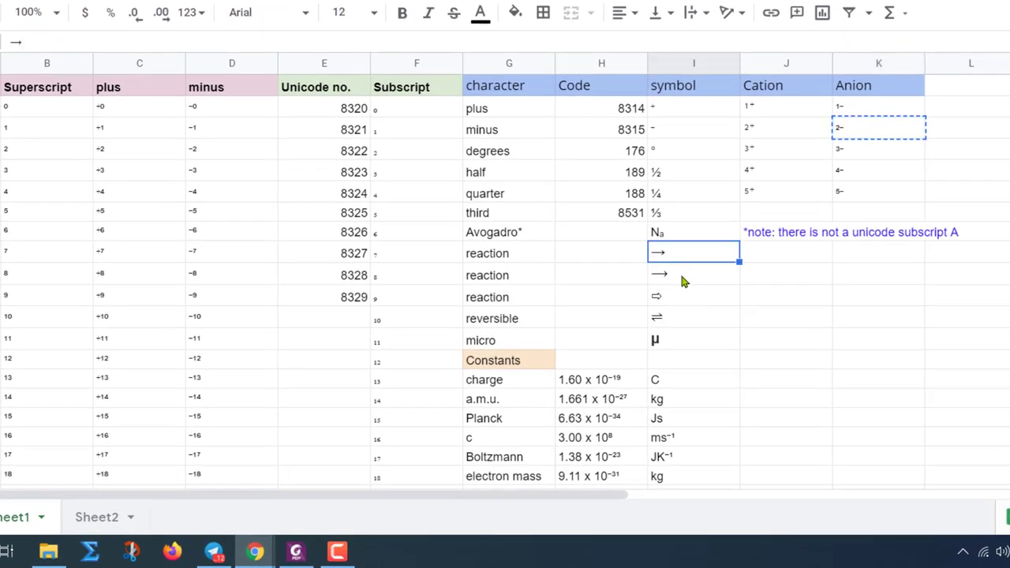
left_click(682, 275)
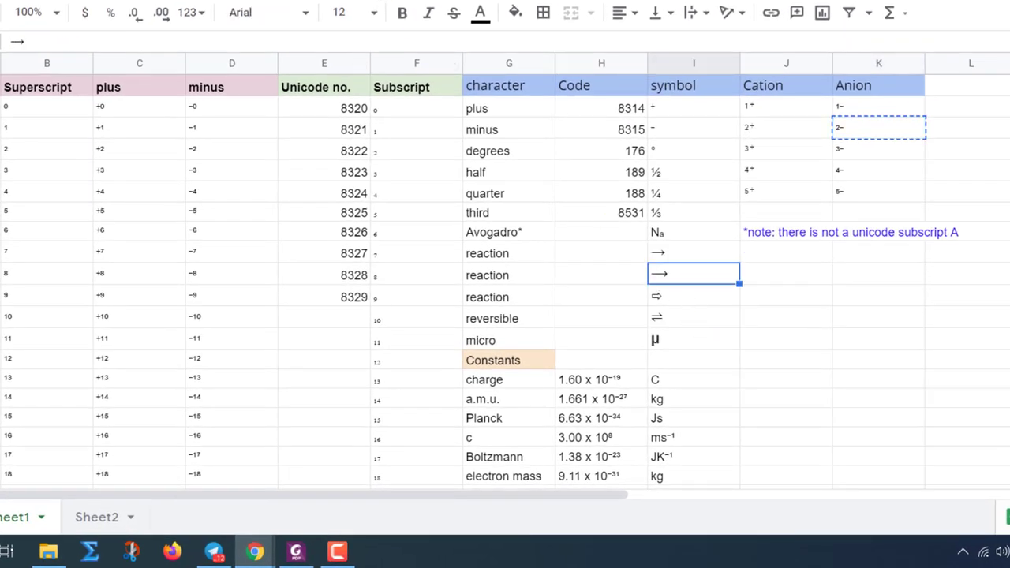
- Append "H₂" after O²⁻ in the form's question text, copying the subscript 2 from the spreadsheet's Subscript column
key("ctrl+Tab")
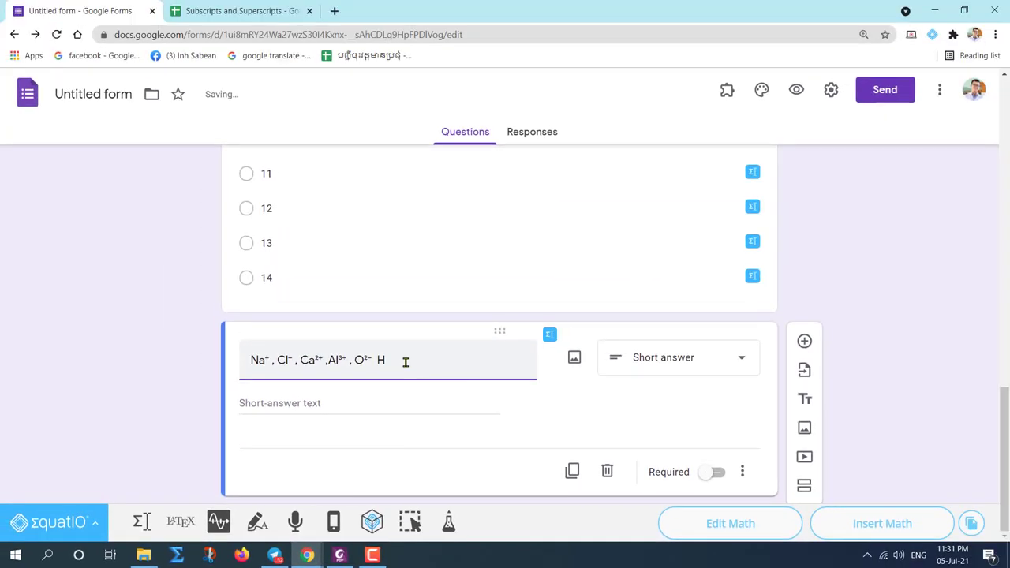
key("ctrl+Tab")
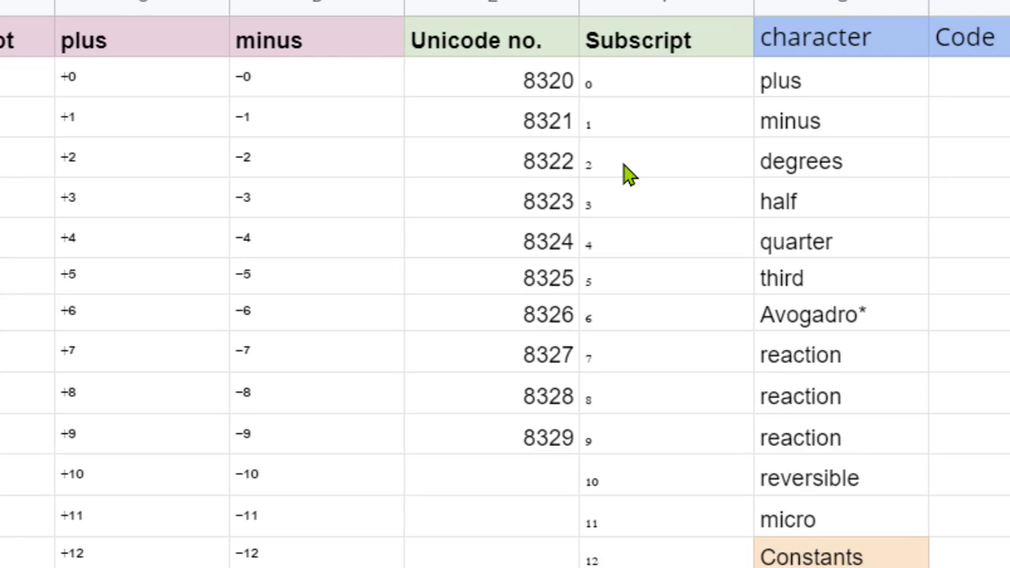
left_click(969, 186)
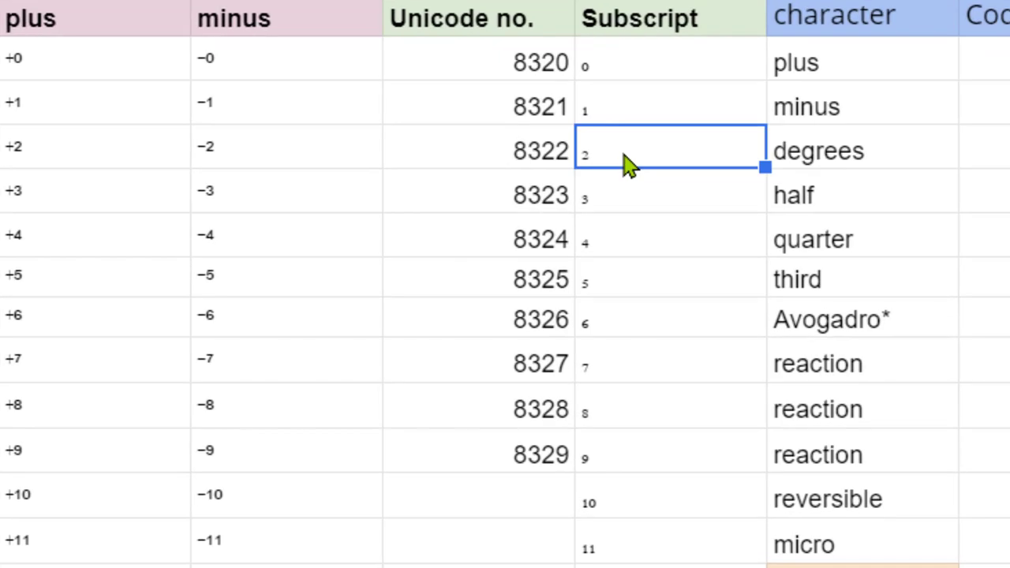
key("ctrl+c")
key("ctrl+shift+Tab")
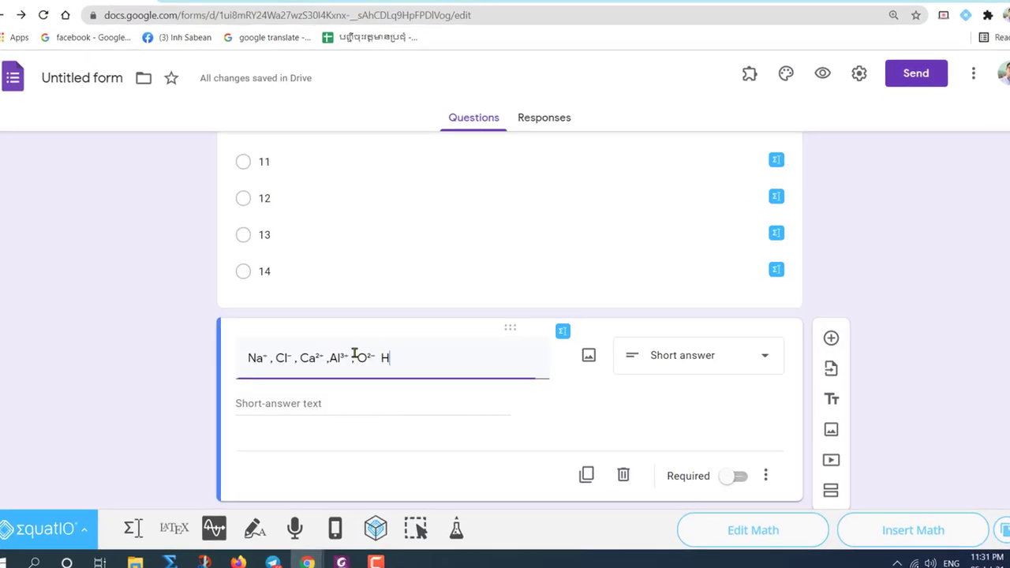
key("ctrl+v")
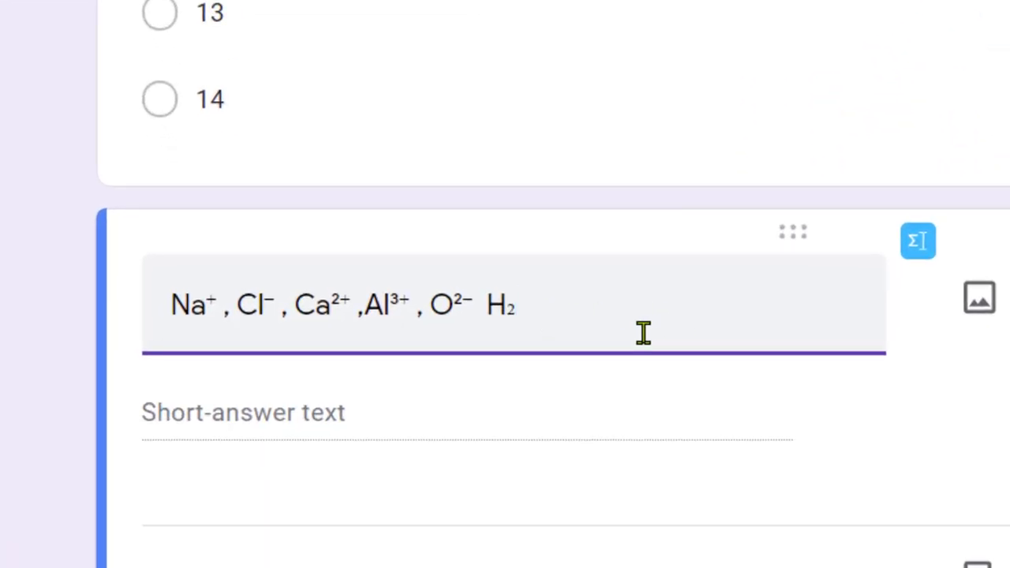
- Complete the formula H₂SO₄ in the question text, copying the subscript 4 from the spreadsheet's Subscript column
type("SO")
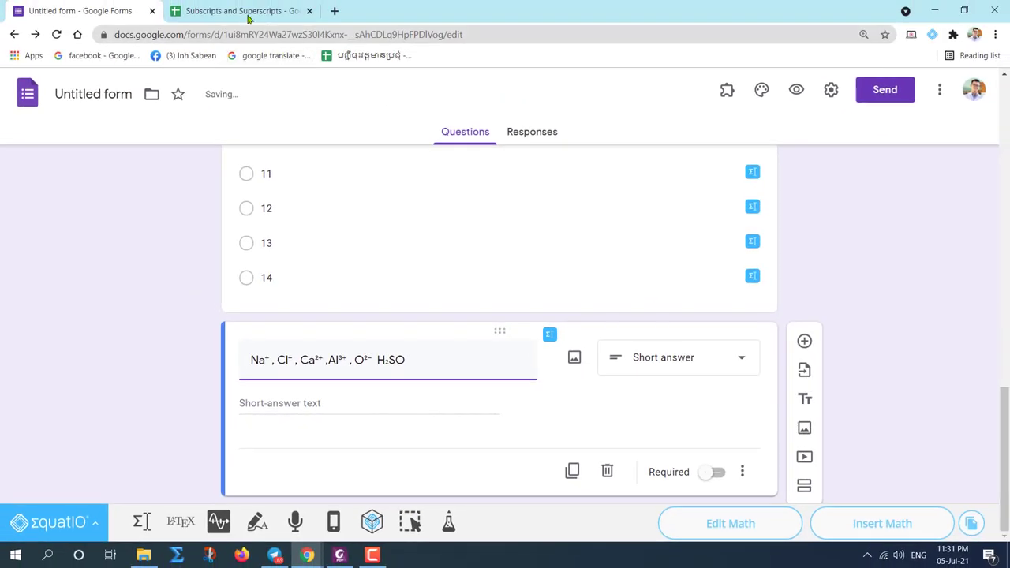
key("ctrl+Tab")
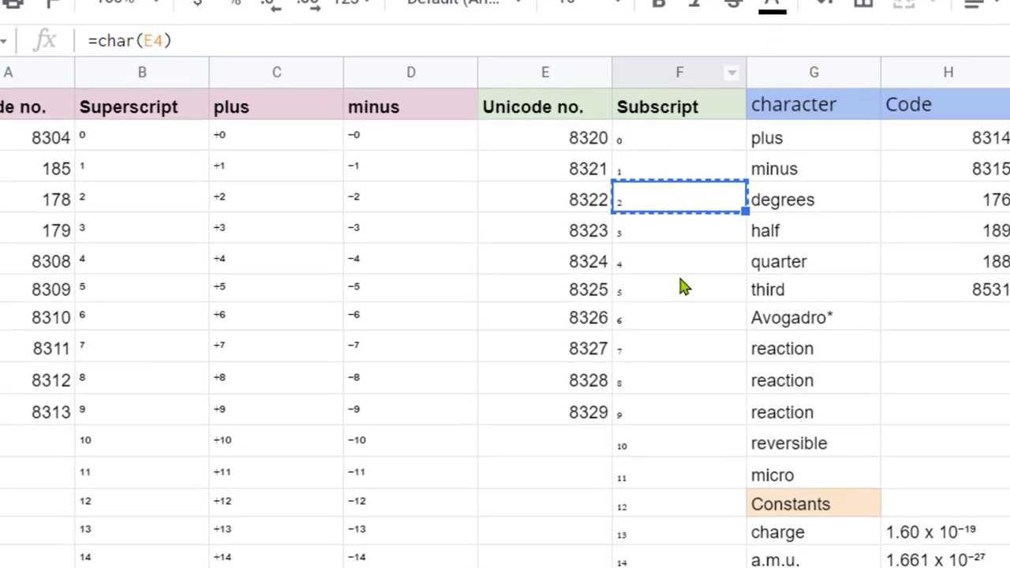
left_click(504, 271)
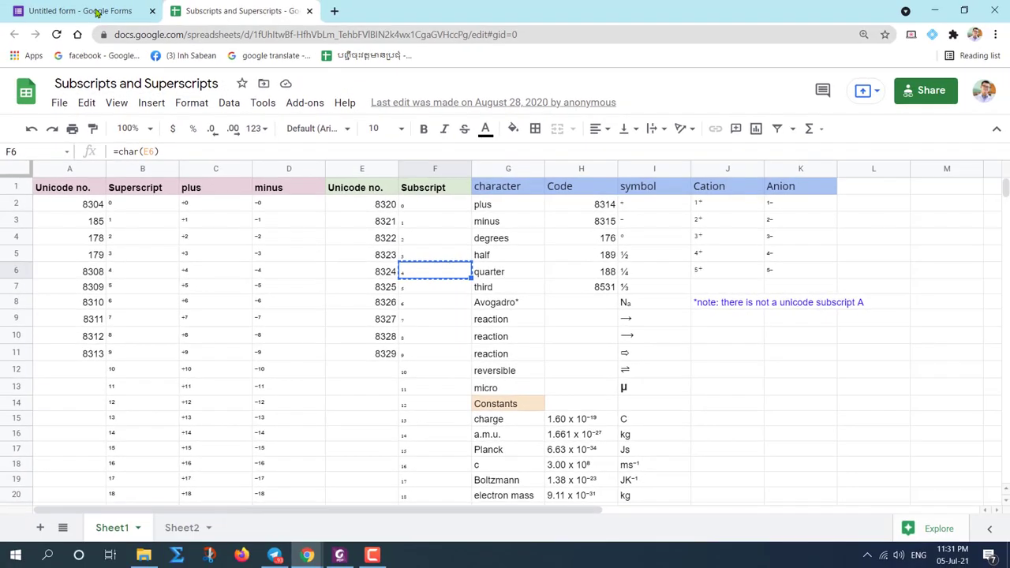
left_click(91, 2)
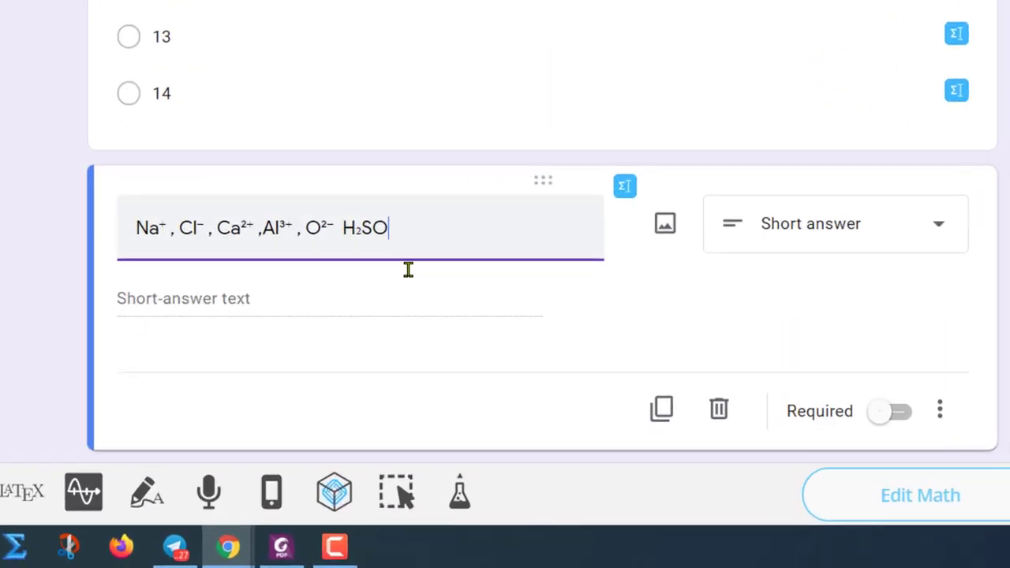
key("ctrl+v")
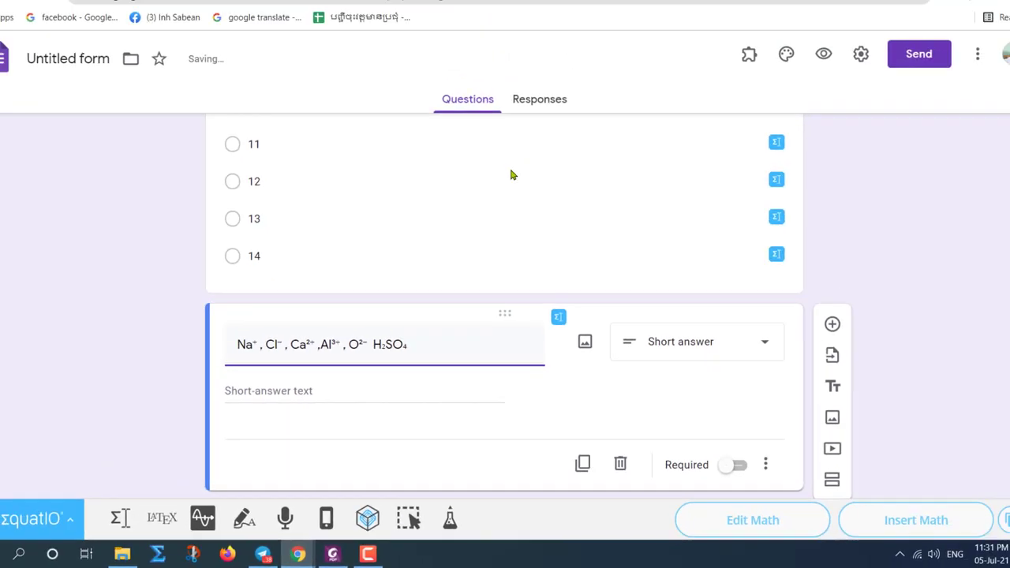
- Append "H₂PO" after H₂SO₄ in the form's question text, copying the subscript 2 from the spreadsheet's Subscript column
type("H")
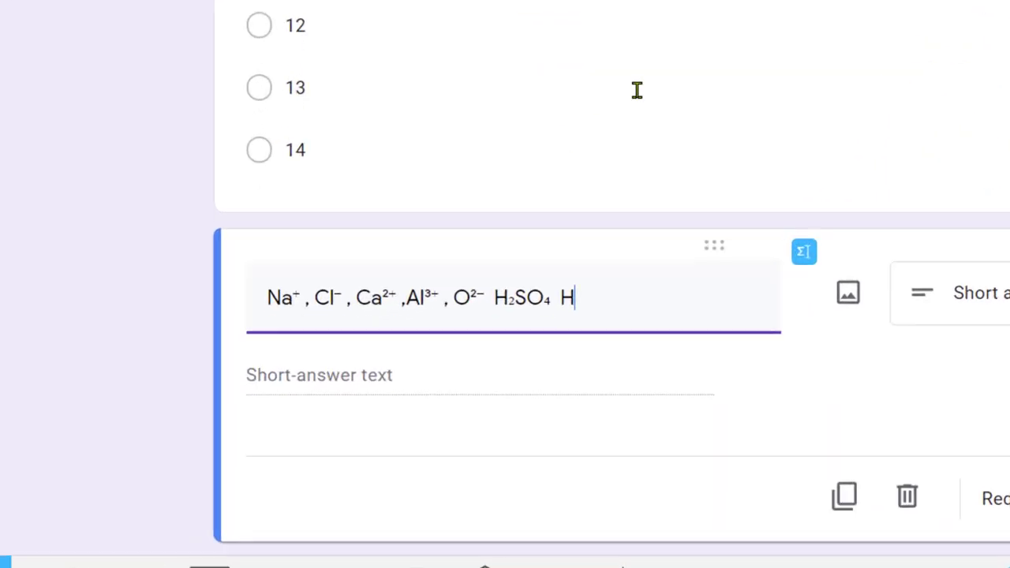
type("2")
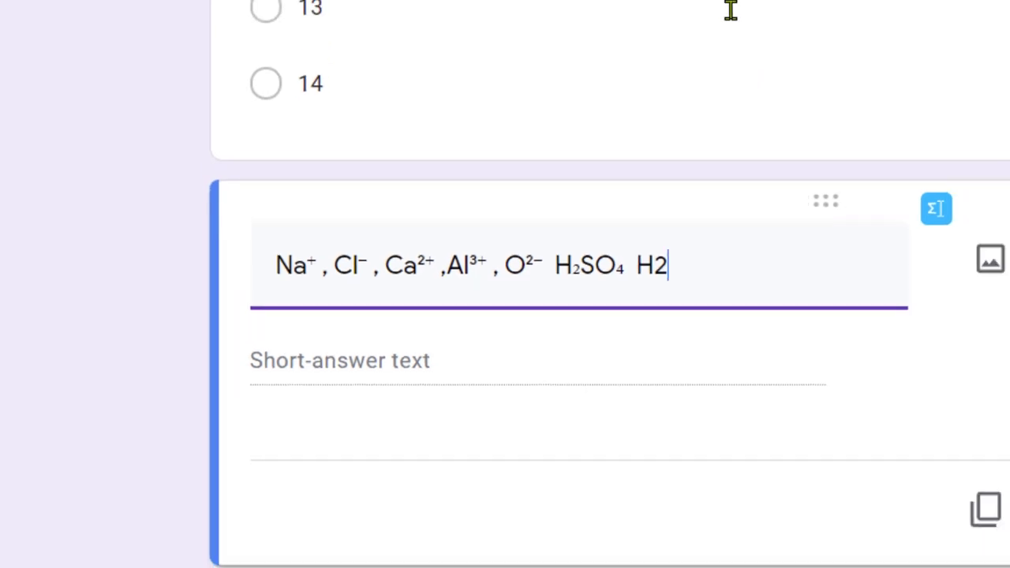
key("BackSpace")
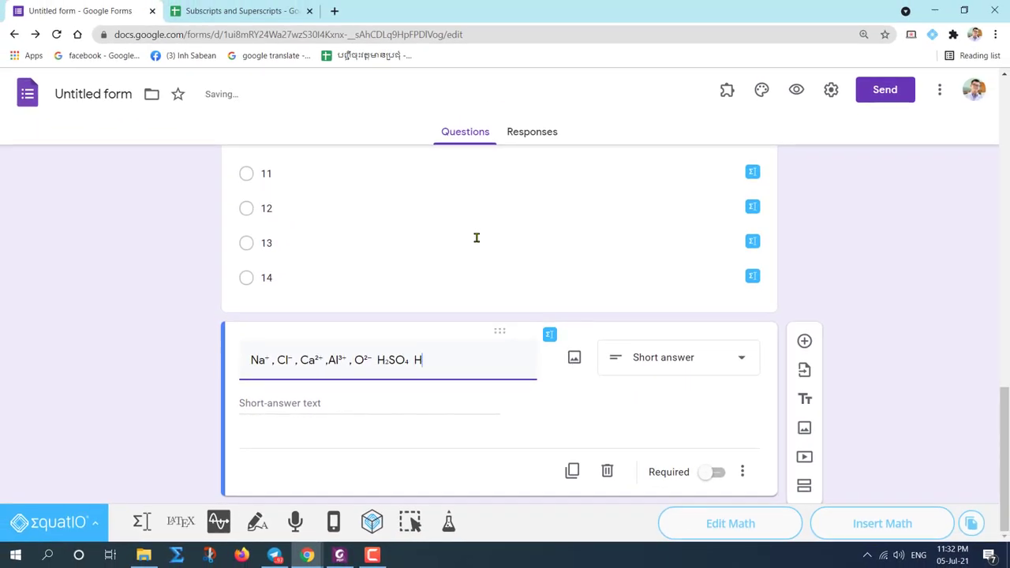
left_click(232, 11)
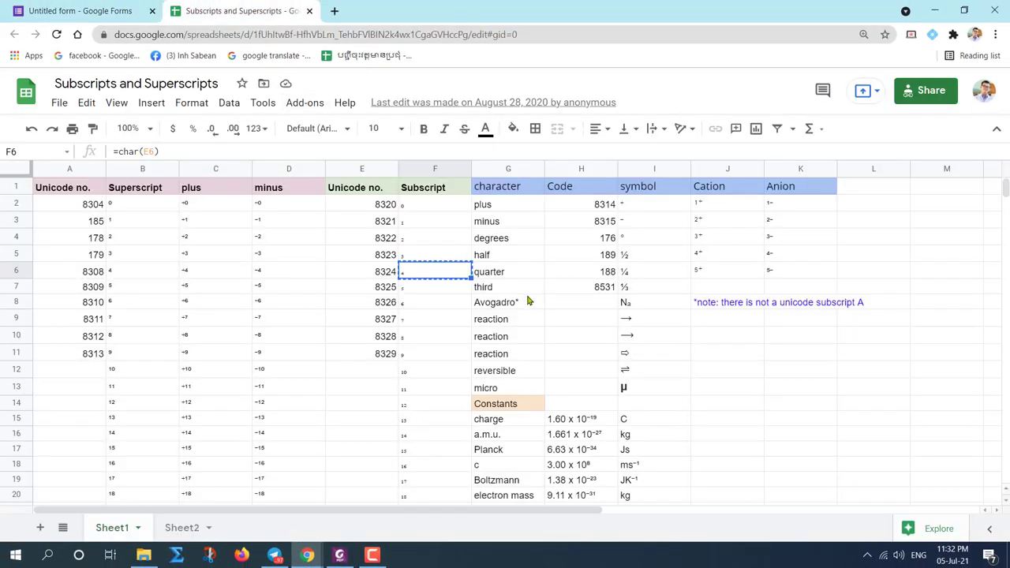
left_click(418, 243)
key("ctrl+c")
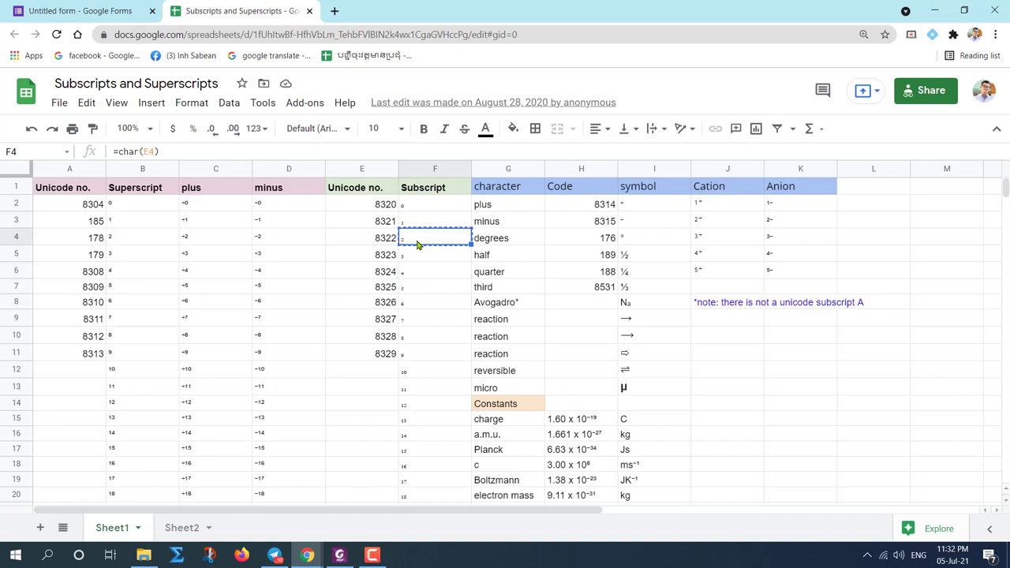
left_click(79, 11)
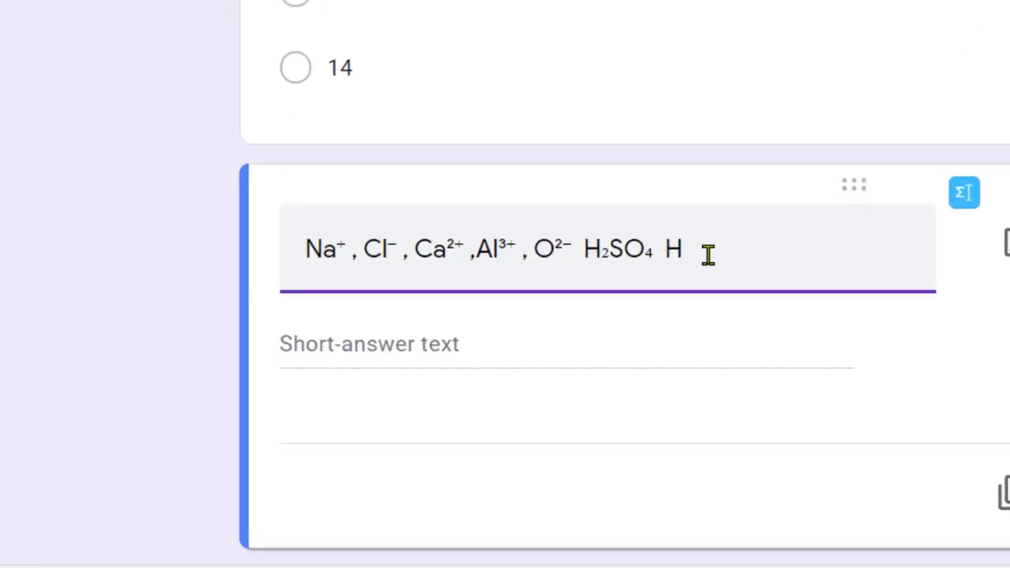
key("ctrl+v")
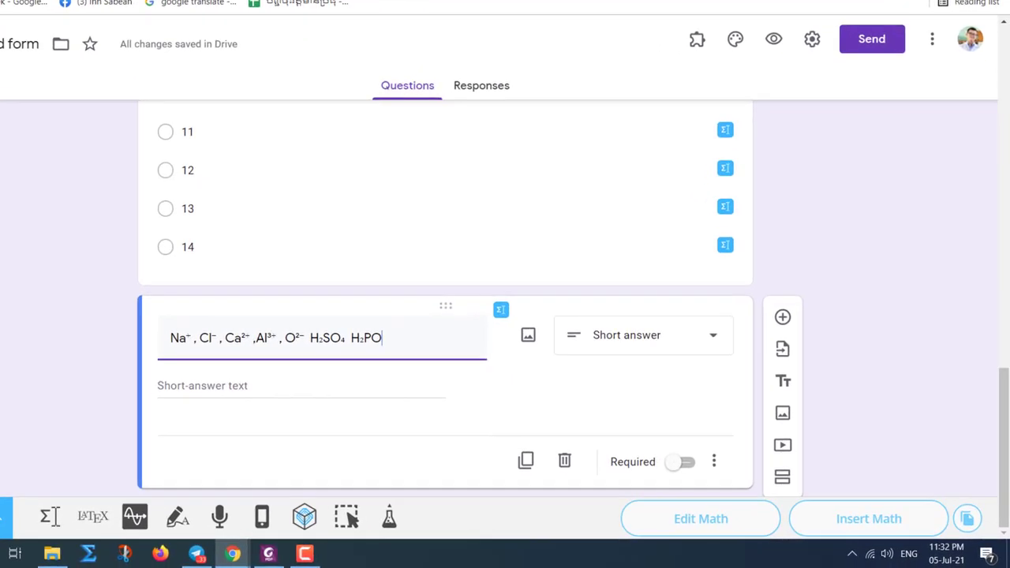
- Complete the formula H₂PO₄ in the question text, copying the subscript 4 from the spreadsheet's Subscript column
key("alt+Tab")
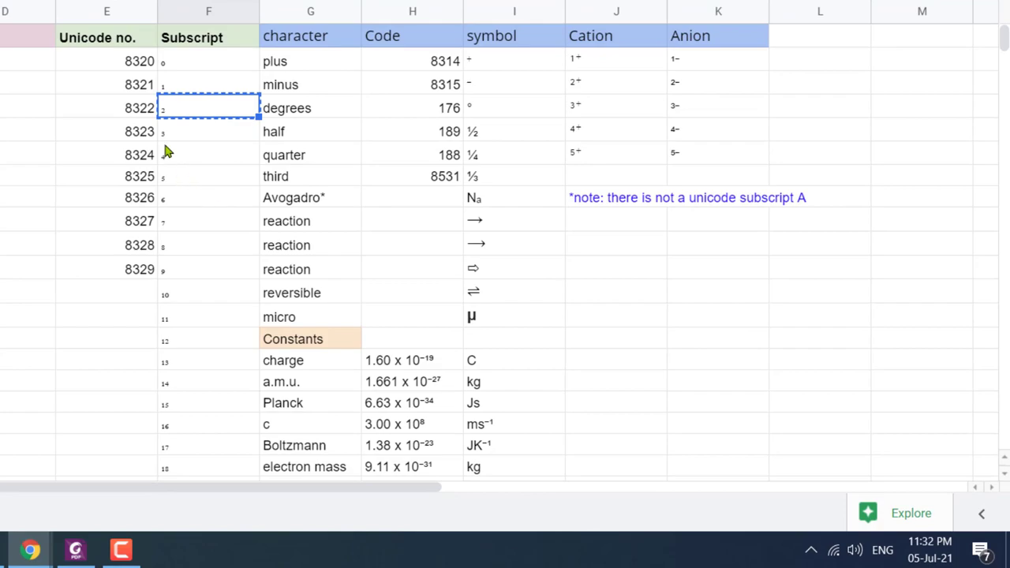
left_click(193, 162)
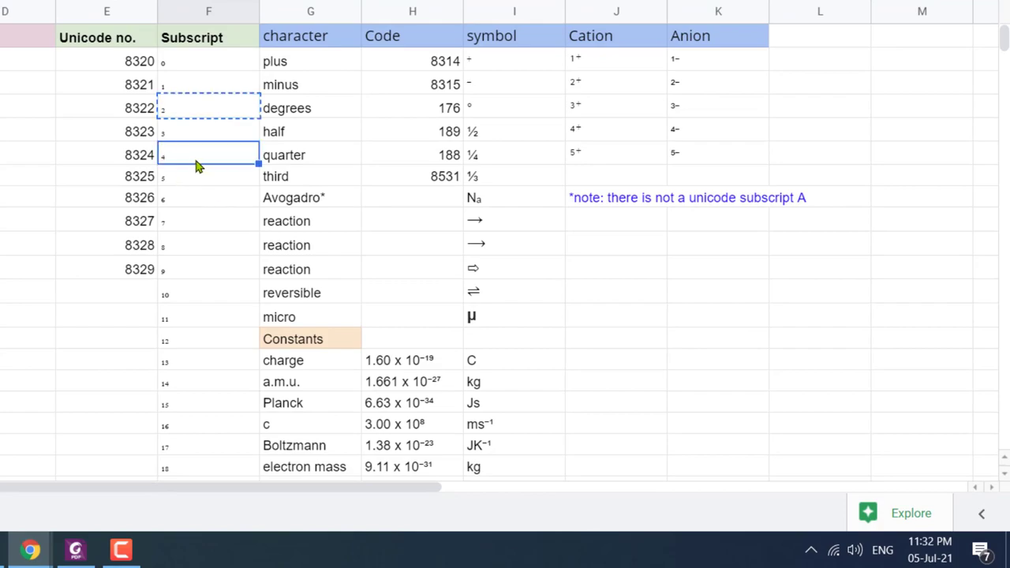
key("ctrl+c")
key("alt+Tab")
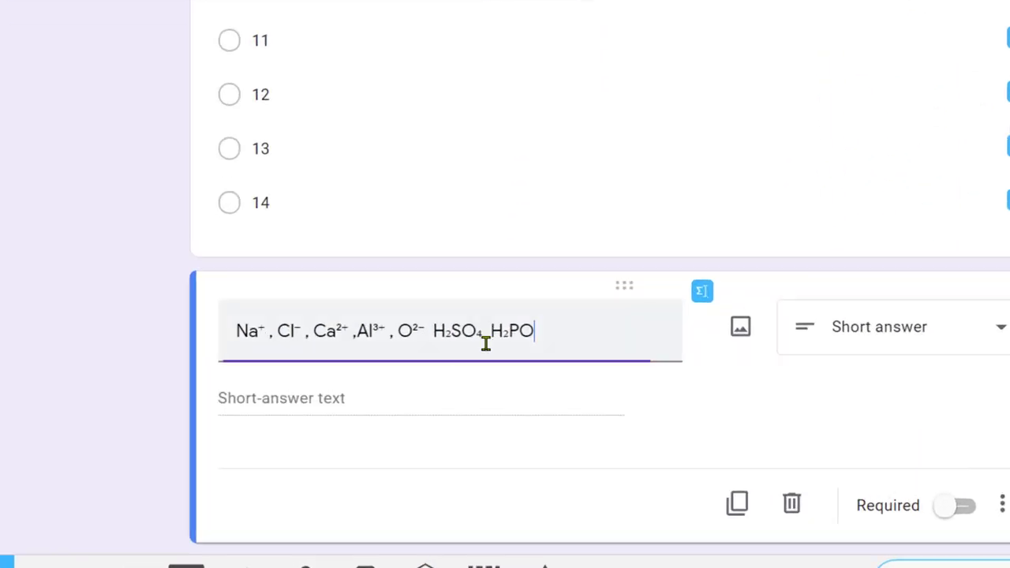
key("ctrl+v")
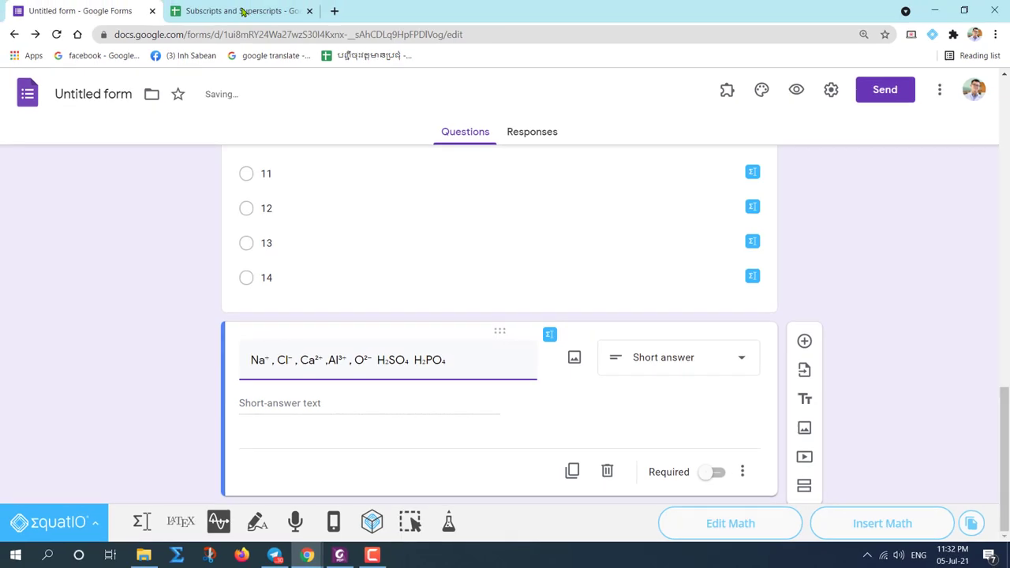
- Add the charge 2− to H₂PO₄ in the question text, copying the superscript from the spreadsheet's Anion column
left_click(243, 11)
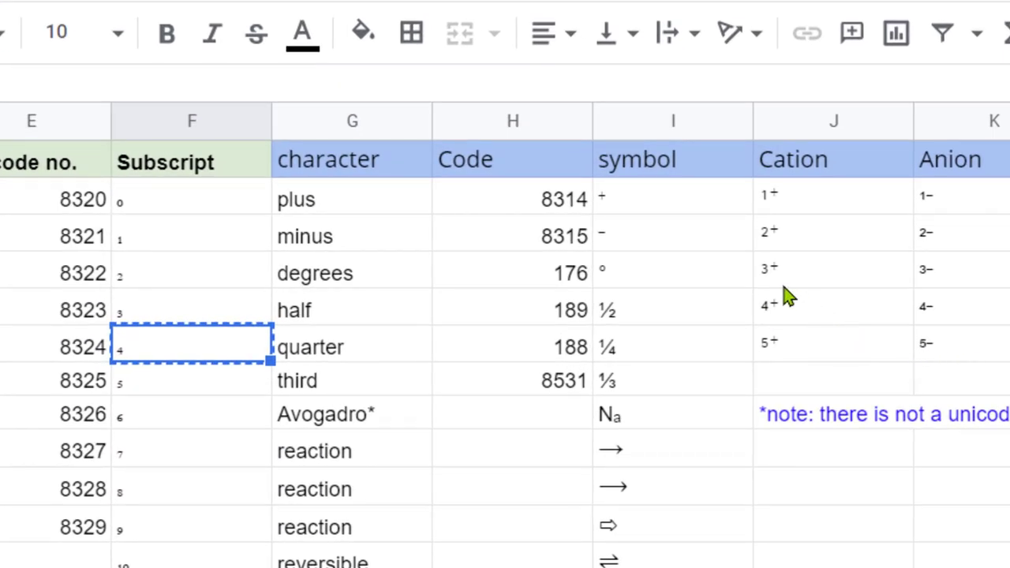
left_click(923, 235)
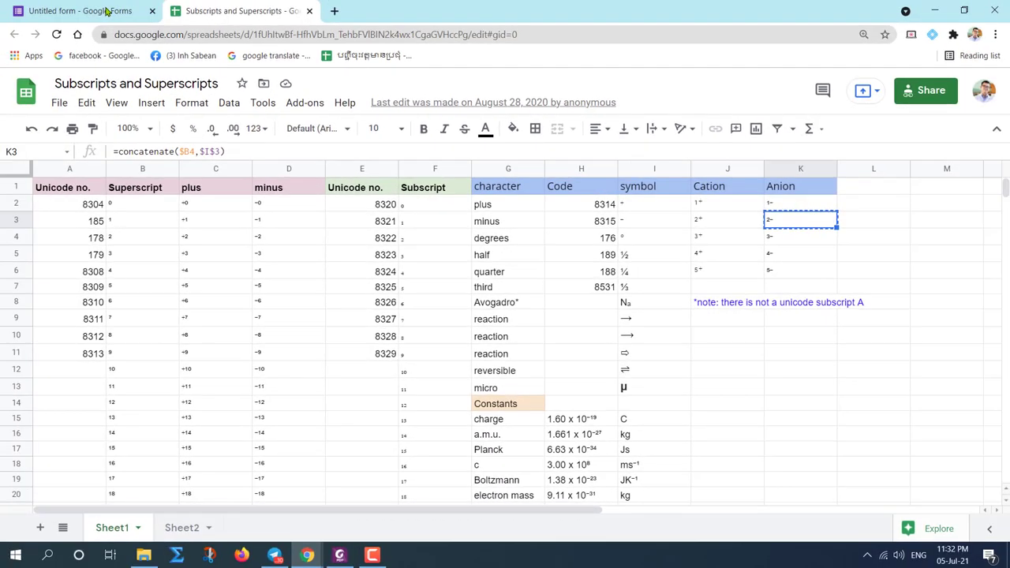
left_click(89, 11)
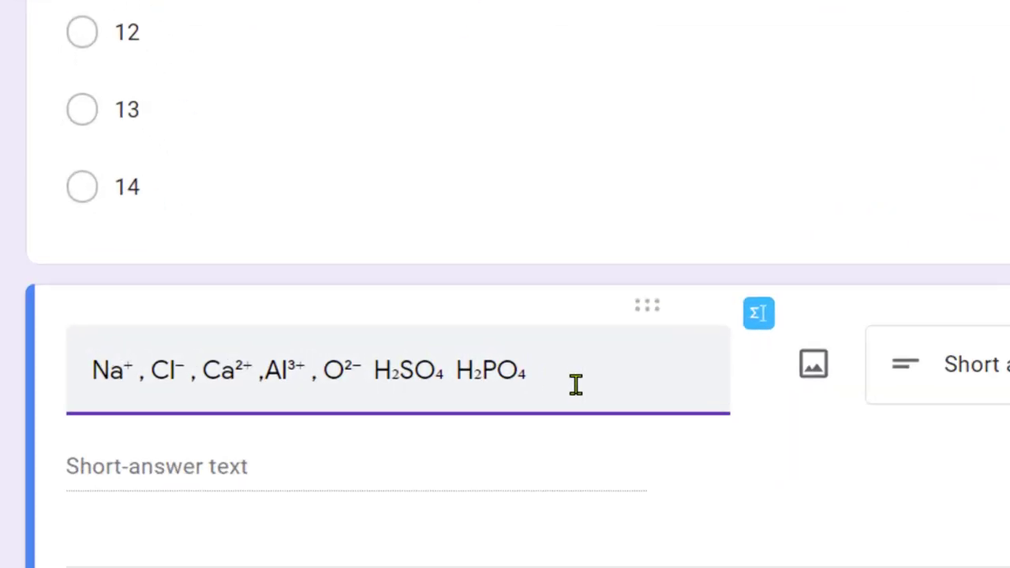
key("ctrl+v")
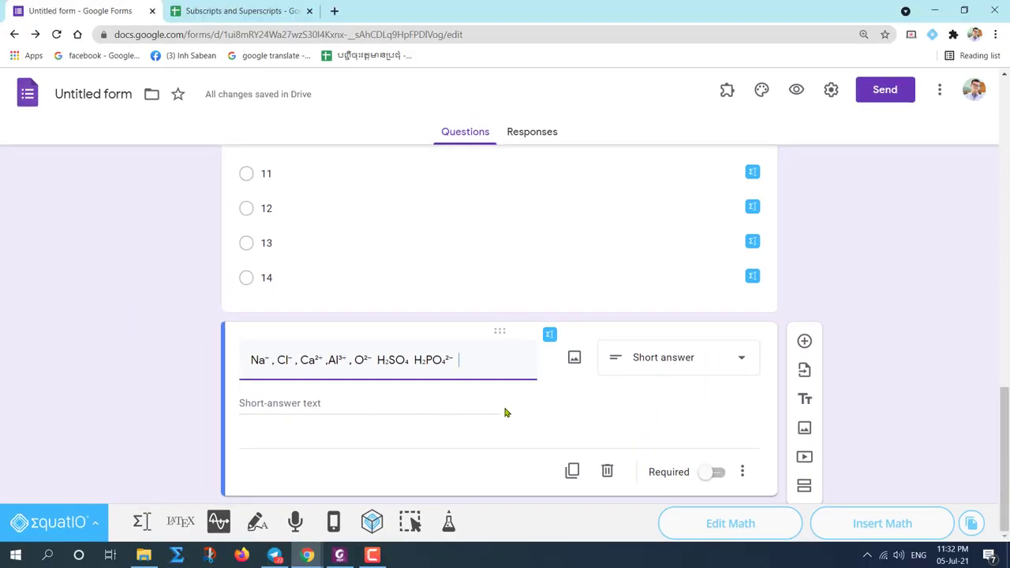
- Append "x²" to the question text, copying the superscript 2 from the spreadsheet's Superscript column
type("x")
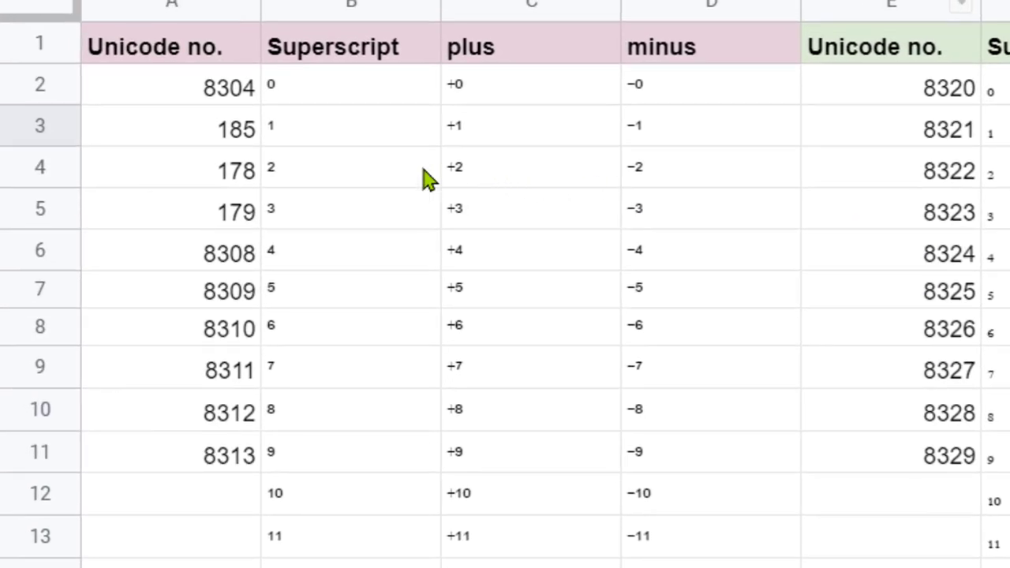
left_click(259, 153)
key("ctrl+c")
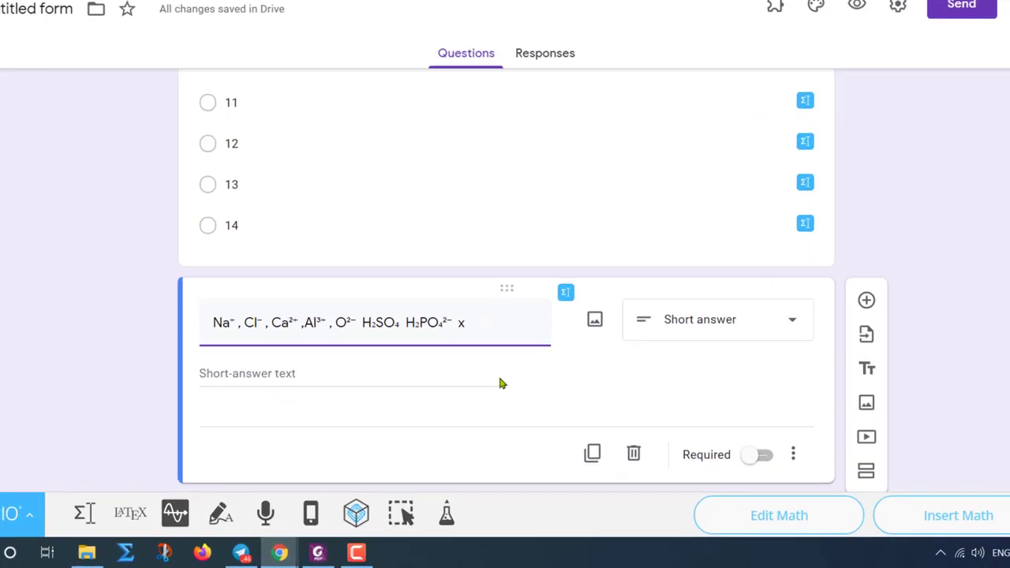
key("ctrl+v")
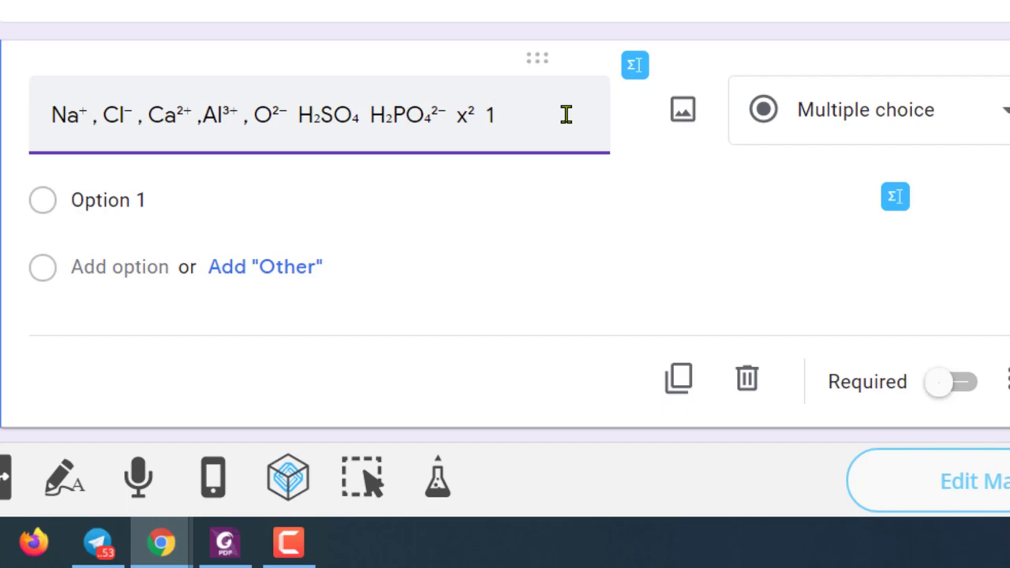
- Append "10¹⁰" to the question text, copying the superscript 10 from the spreadsheet's Superscript column
type("10")
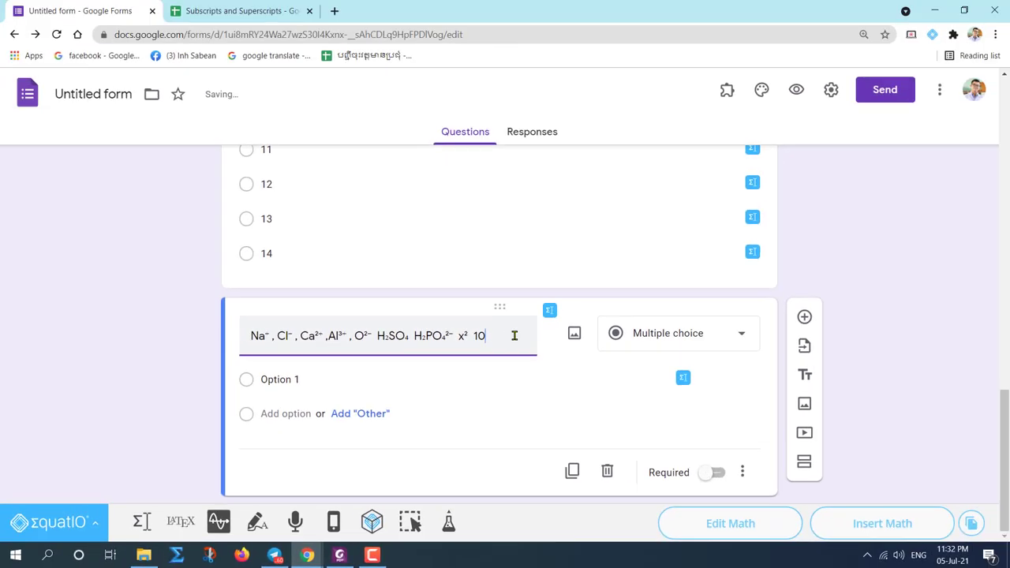
left_click(244, 11)
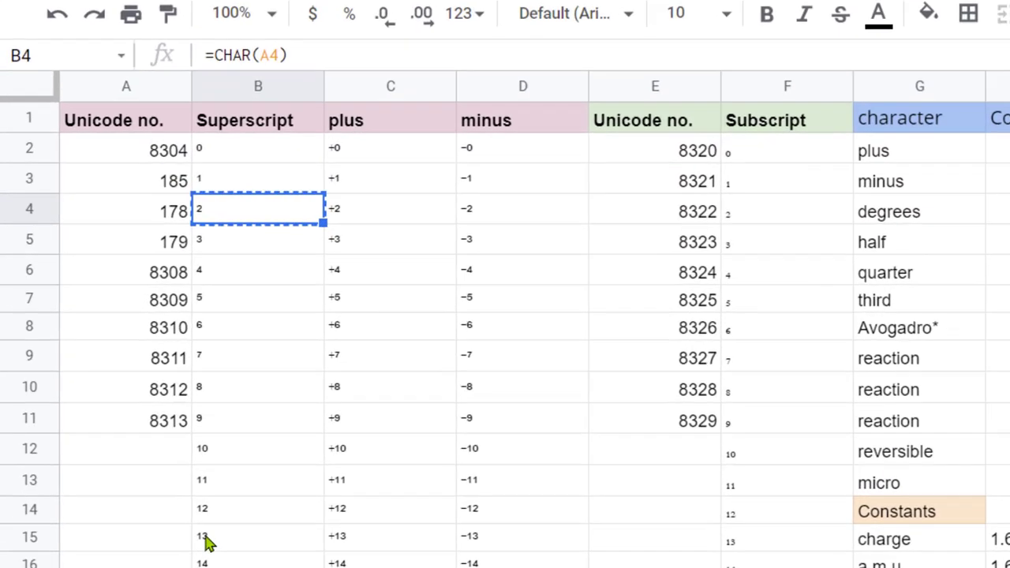
left_click(225, 476)
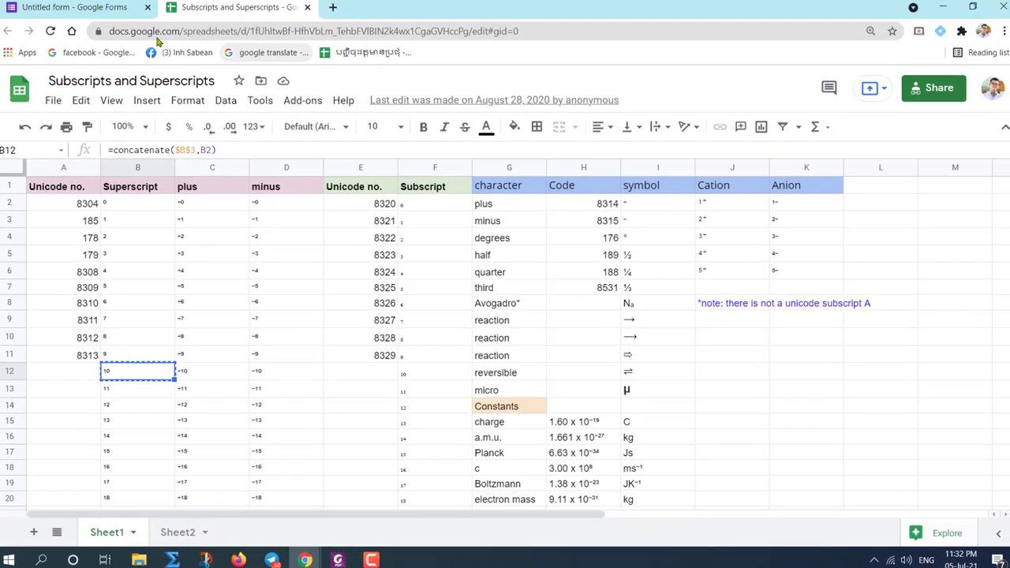
left_click(79, 10)
key("ctrl+v")
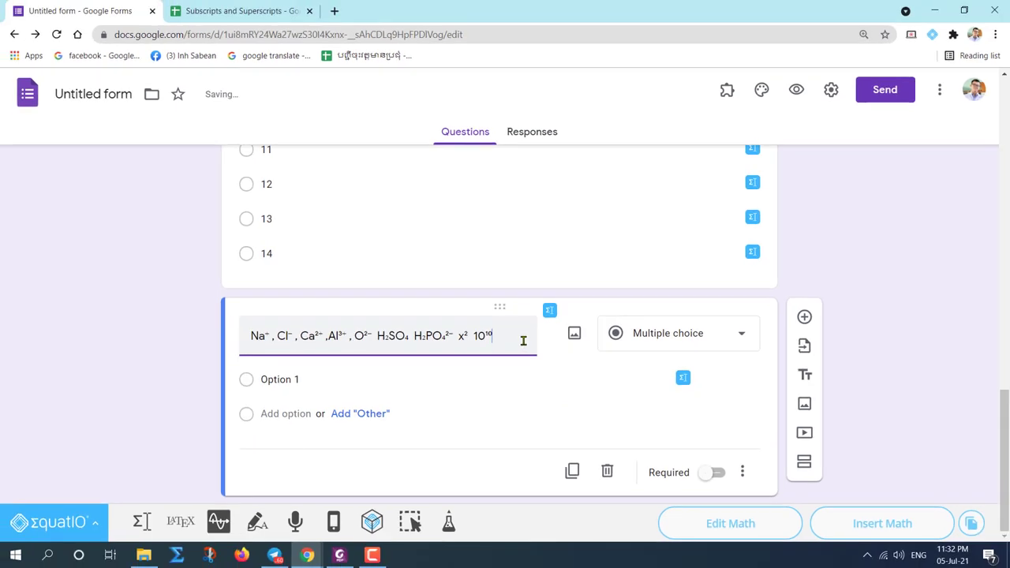
- Look over the spreadsheet's superscript and subscript columns and check the form's question text and first answer option
left_click(236, 11)
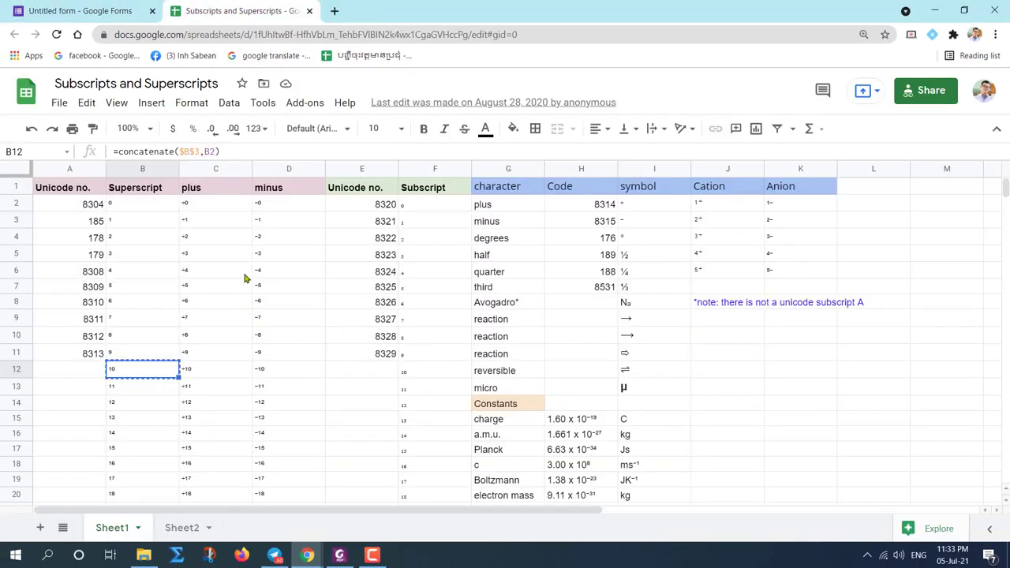
scroll(292, 284, "down", 3)
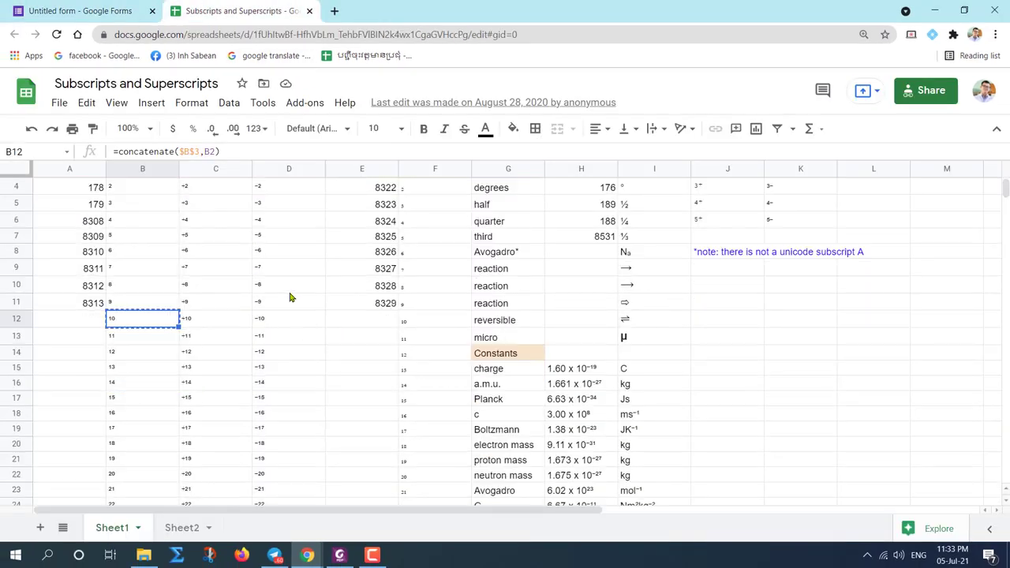
scroll(354, 390, "up", 3)
left_click(108, 16)
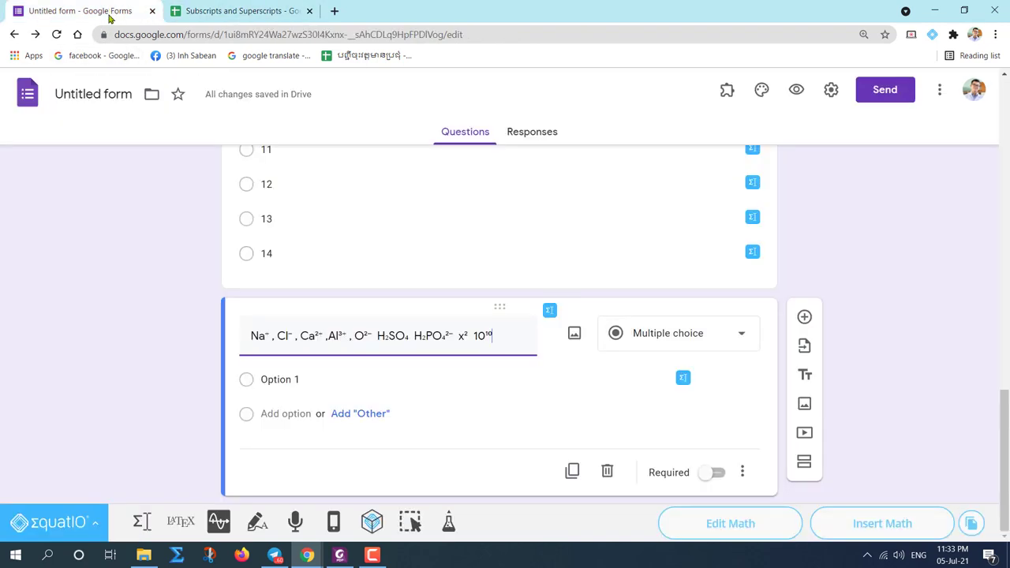
left_click(293, 382)
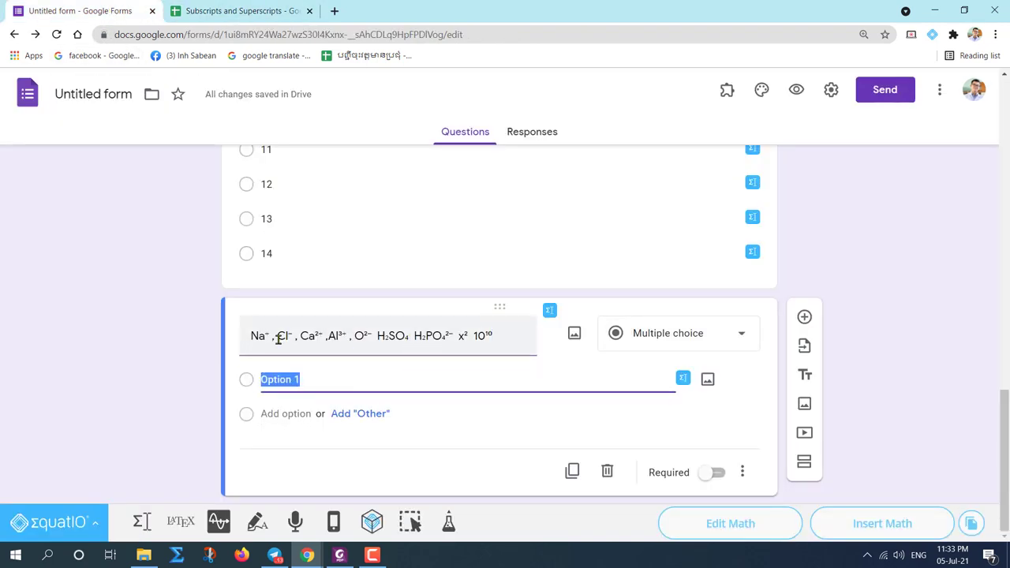
triple_click(402, 335)
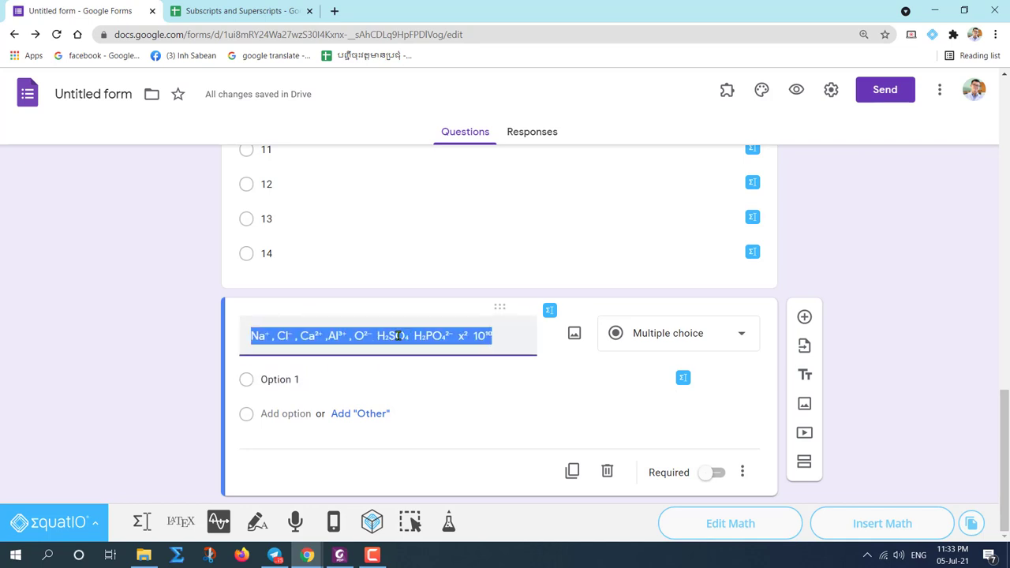
left_click(399, 335)
- Replace the first answer option's text with "H₂S", inserting the subscript 2 from the math symbols of the Windows emoji picker
left_click(282, 379)
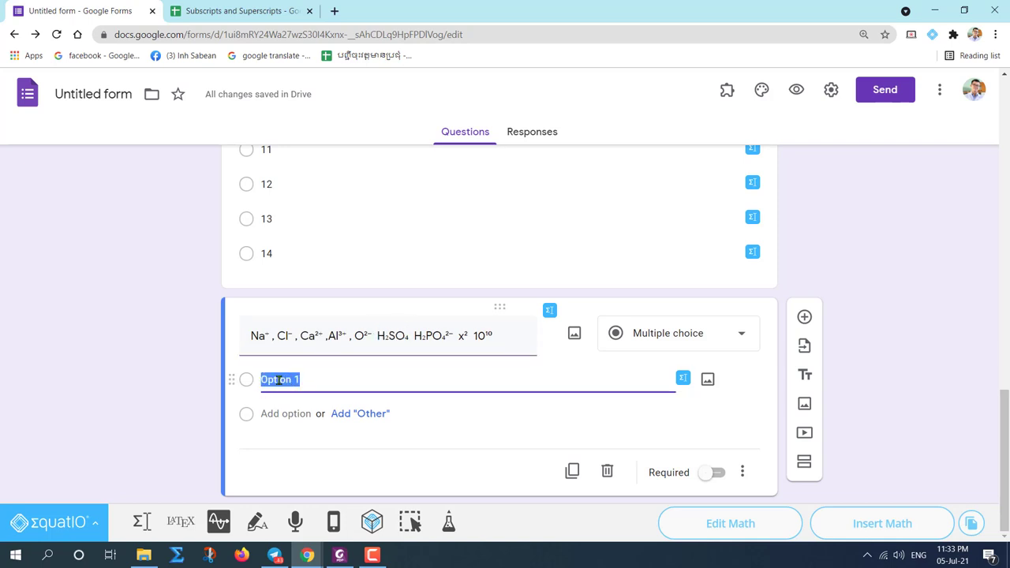
left_click(254, 11)
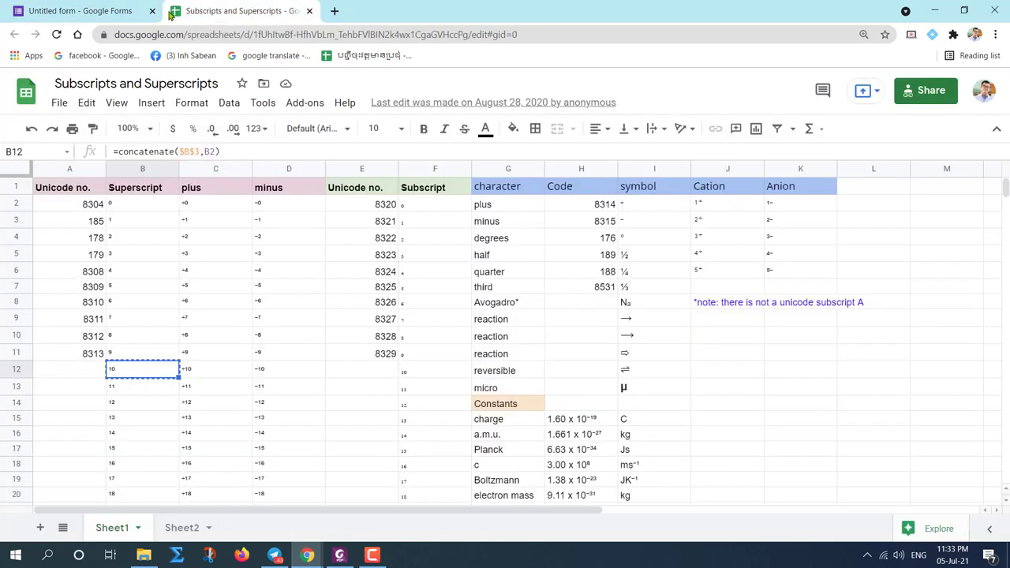
left_click(97, 11)
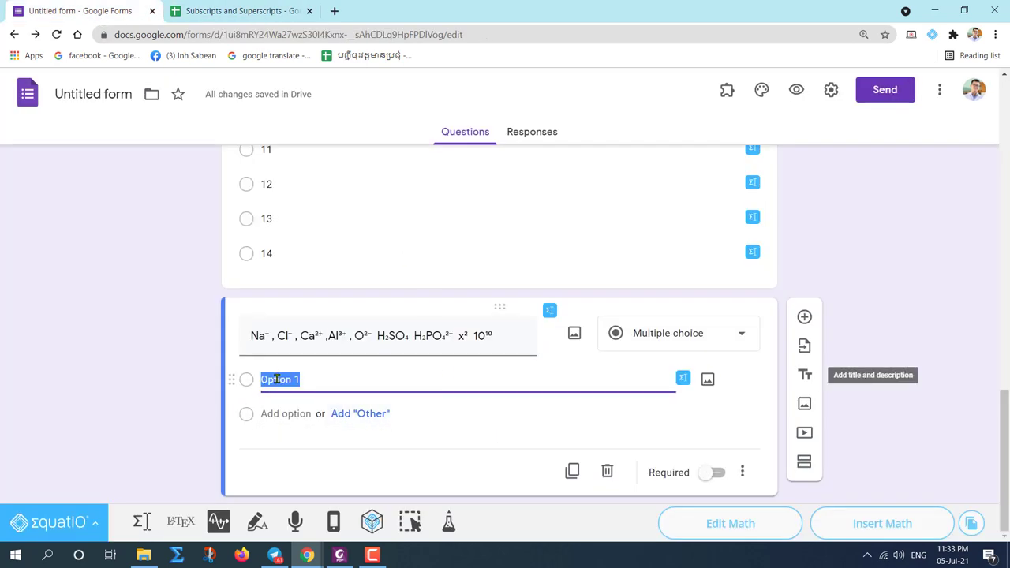
type("H")
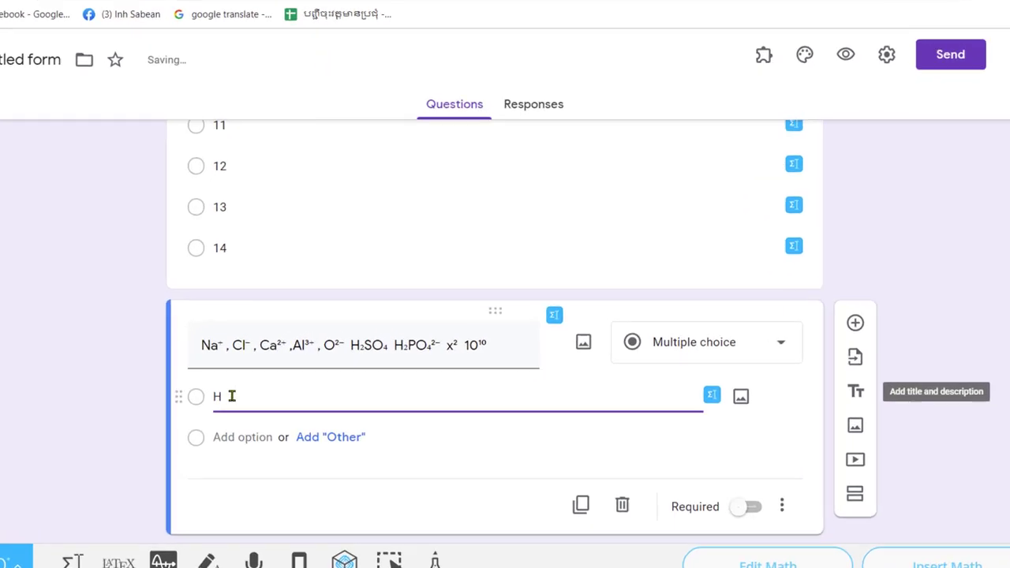
right_click(276, 379)
left_click(111, 57)
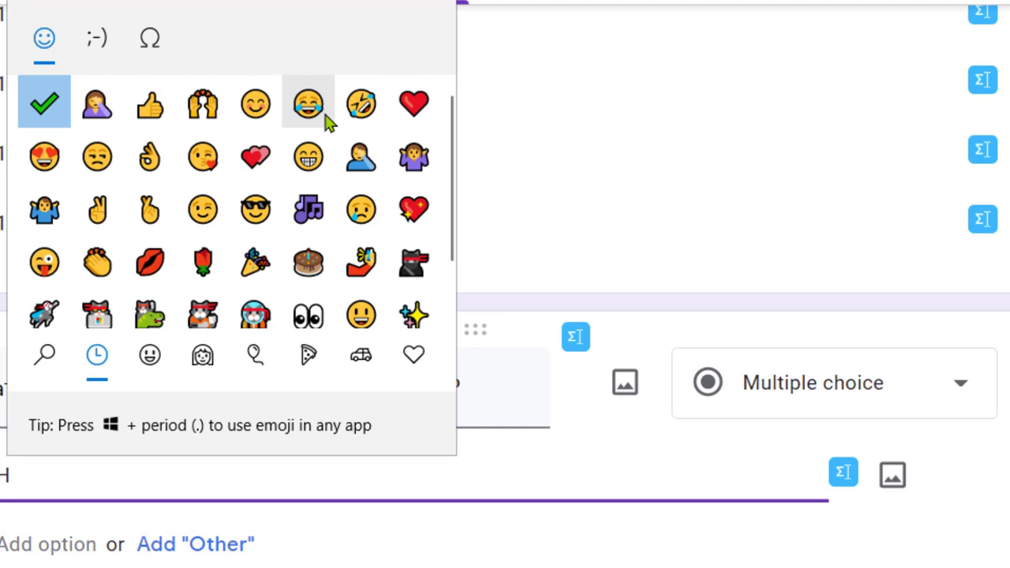
left_click(150, 40)
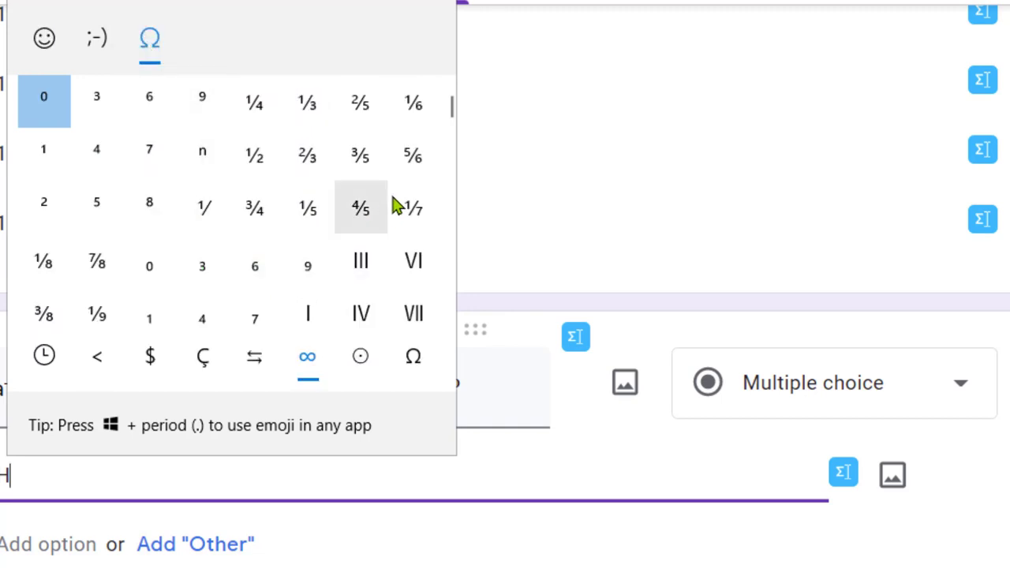
scroll(266, 214, "down", 2)
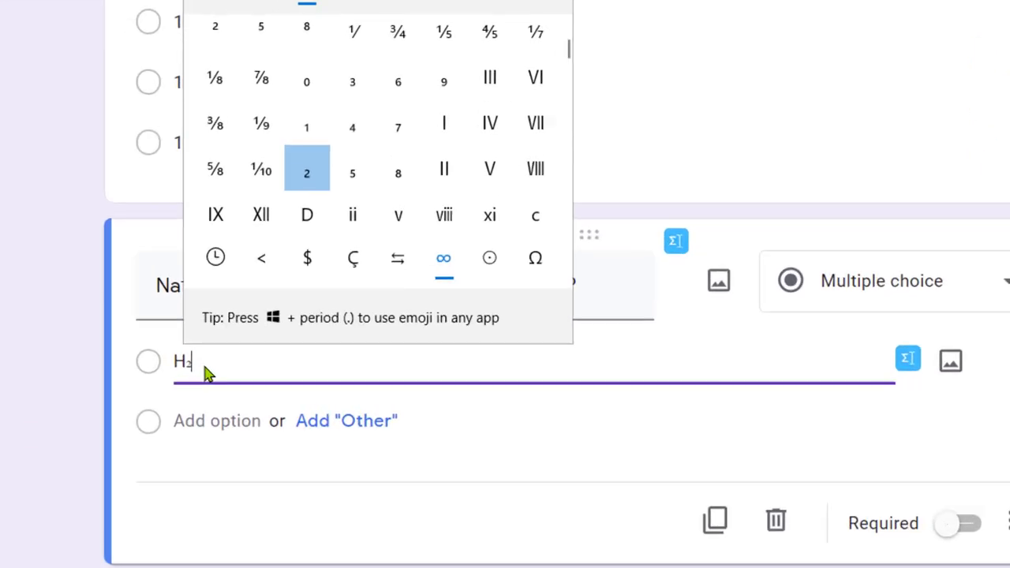
left_click(204, 366)
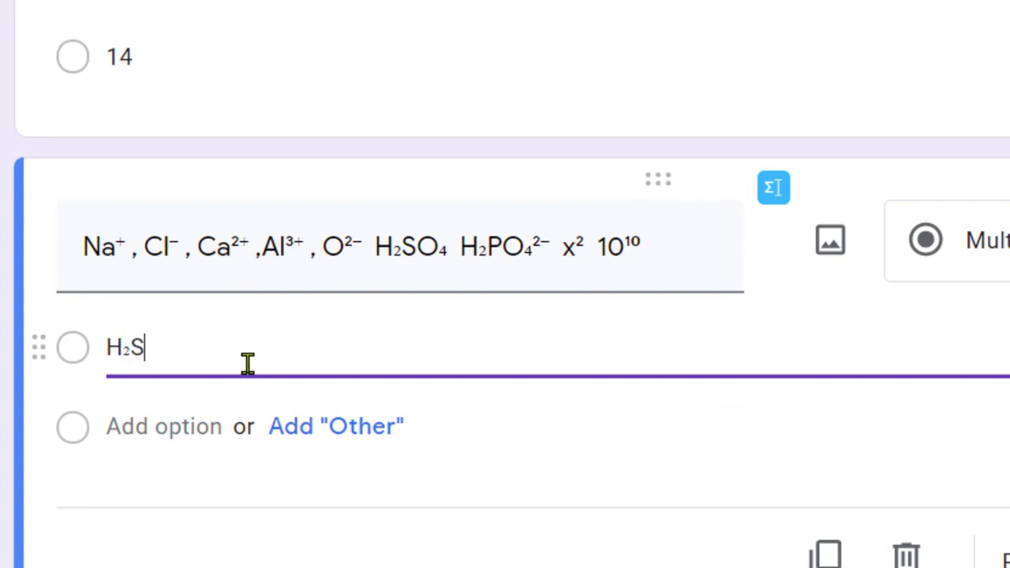
- Complete the first answer option as "H₂SO₄", inserting the subscript 4 from the math symbols of the Windows emoji picker
type("SO")
right_click(170, 350)
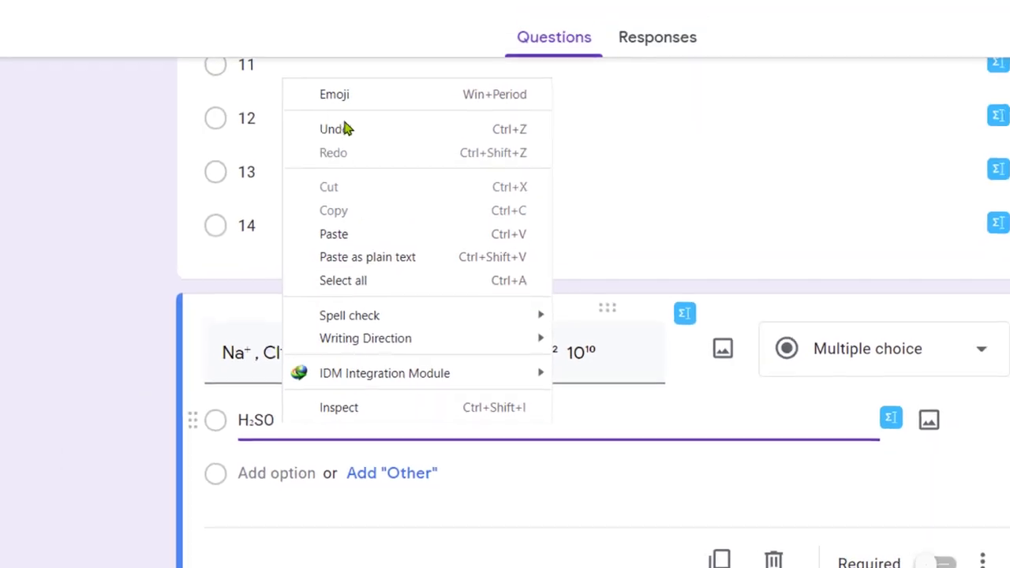
left_click(349, 99)
left_click(358, 89)
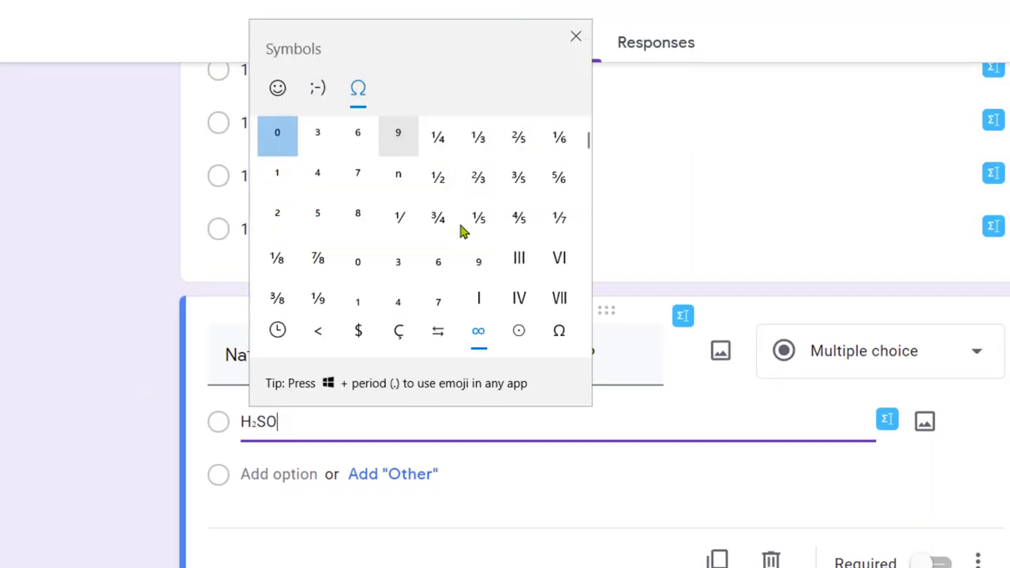
scroll(407, 280, "down", 1)
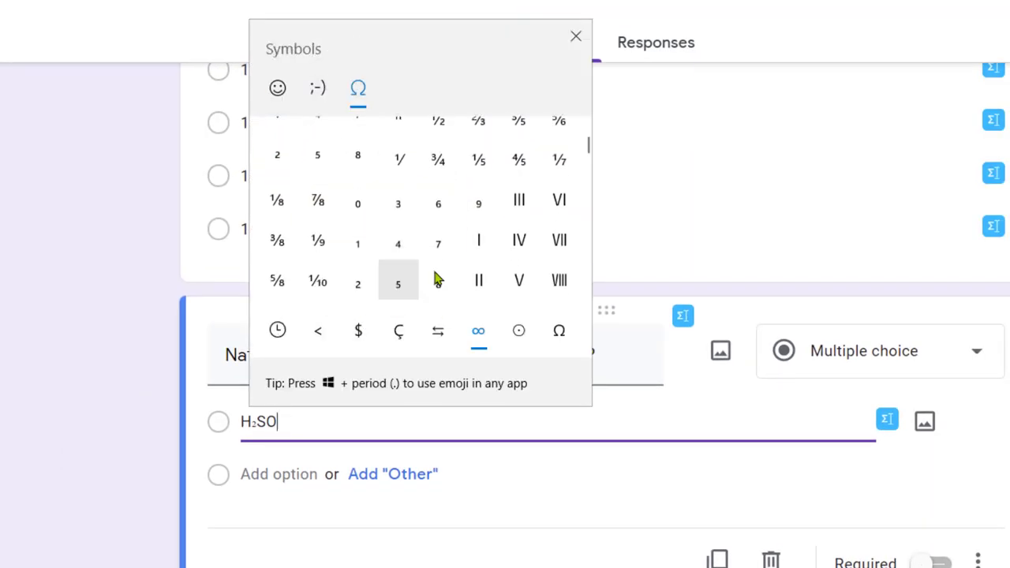
left_click(398, 246)
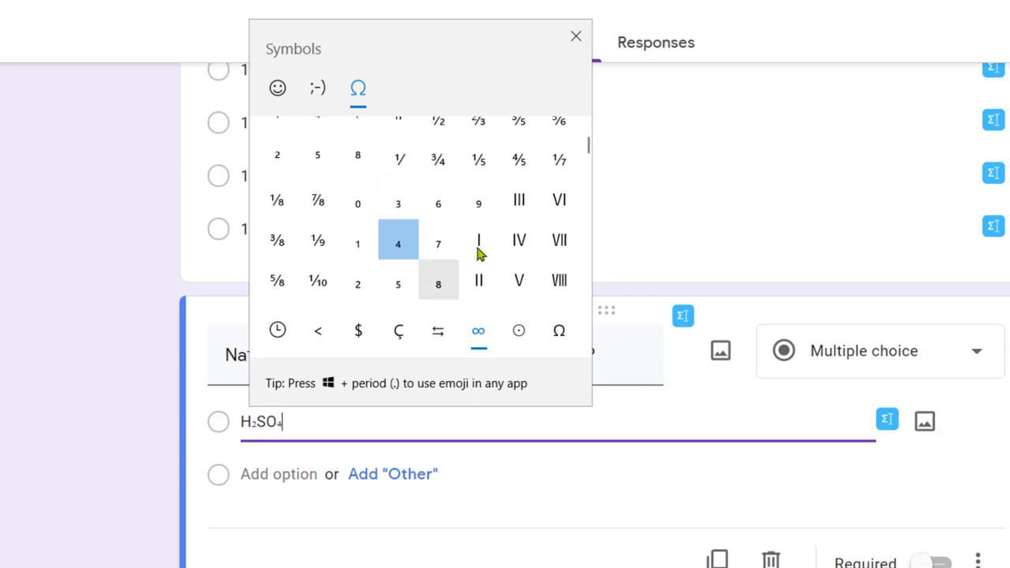
left_click(305, 424)
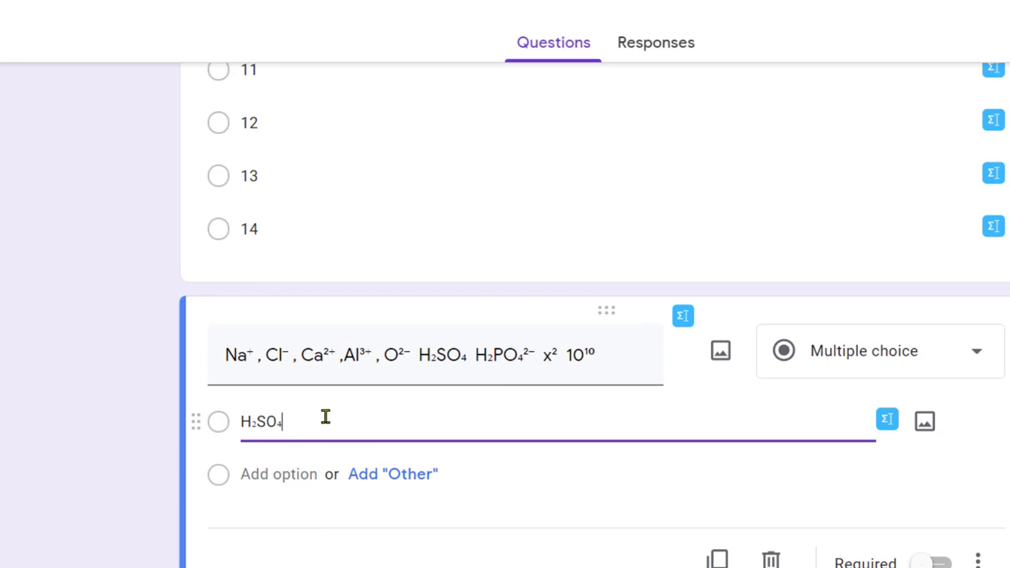
- Look over the superscript and subscript digits among the emoji picker's math symbols, and close the picker
right_click(326, 418)
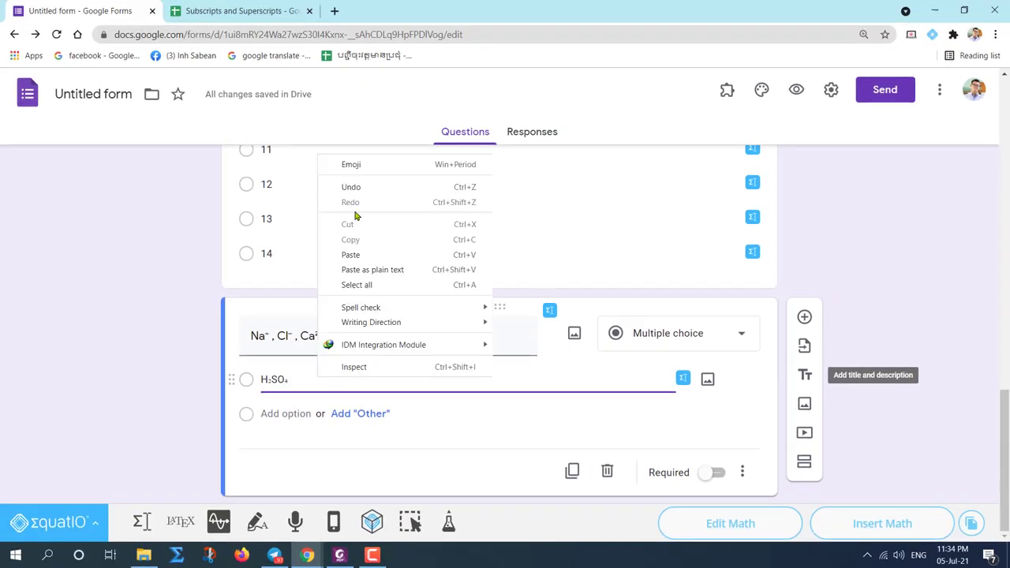
left_click(356, 164)
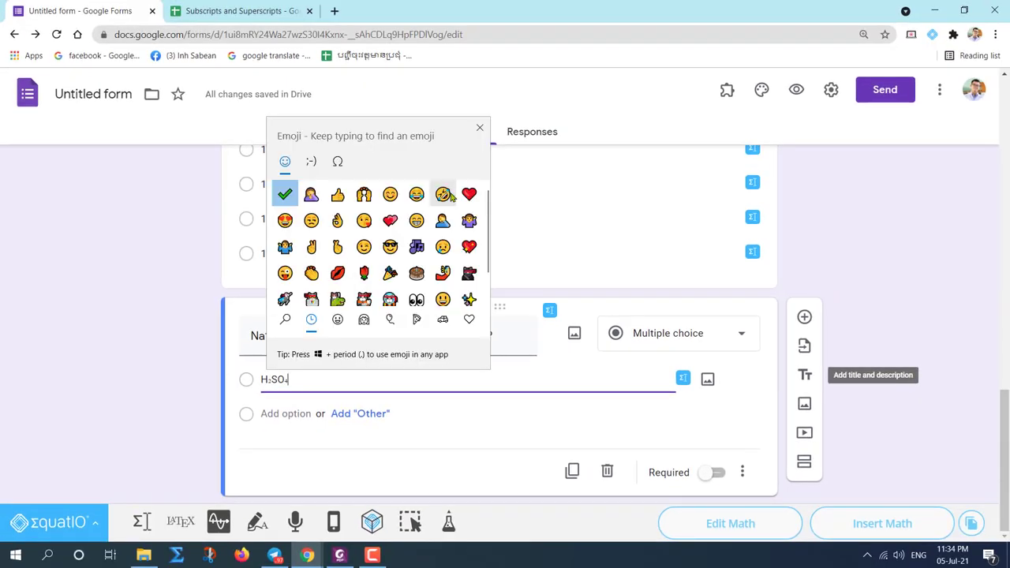
left_click(337, 162)
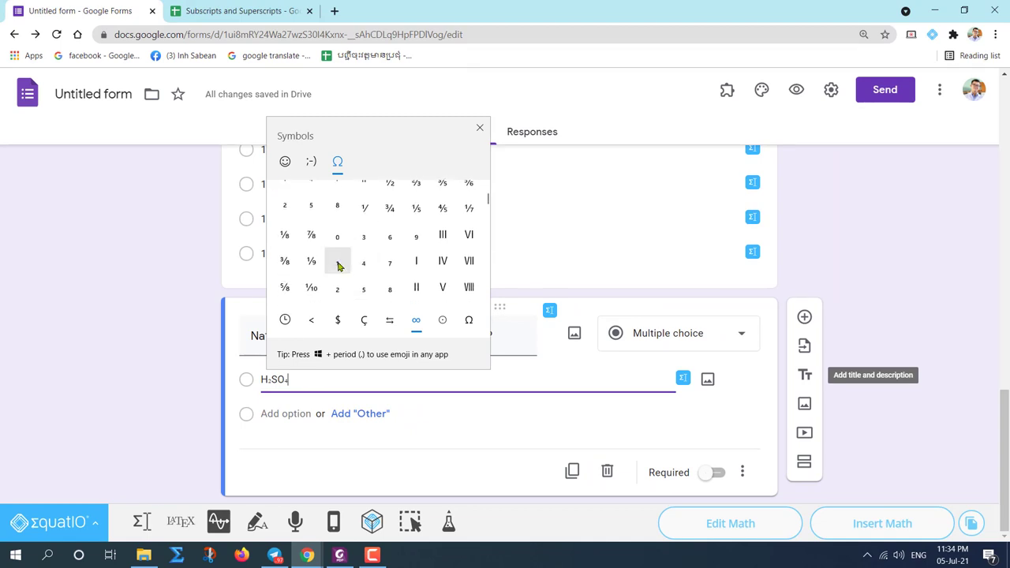
scroll(361, 256, "down", 1)
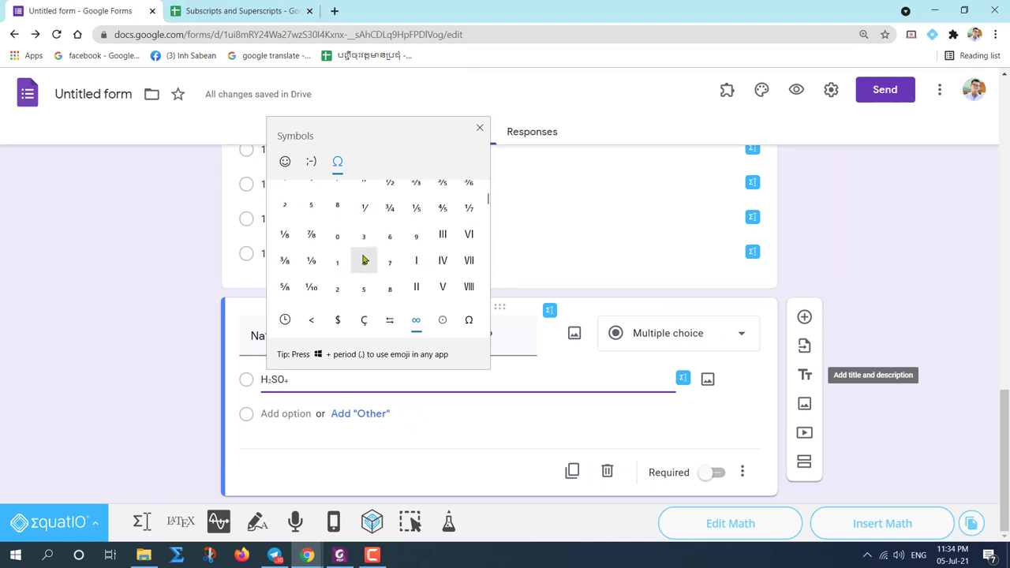
scroll(361, 264, "up", 1)
scroll(347, 276, "down", 1)
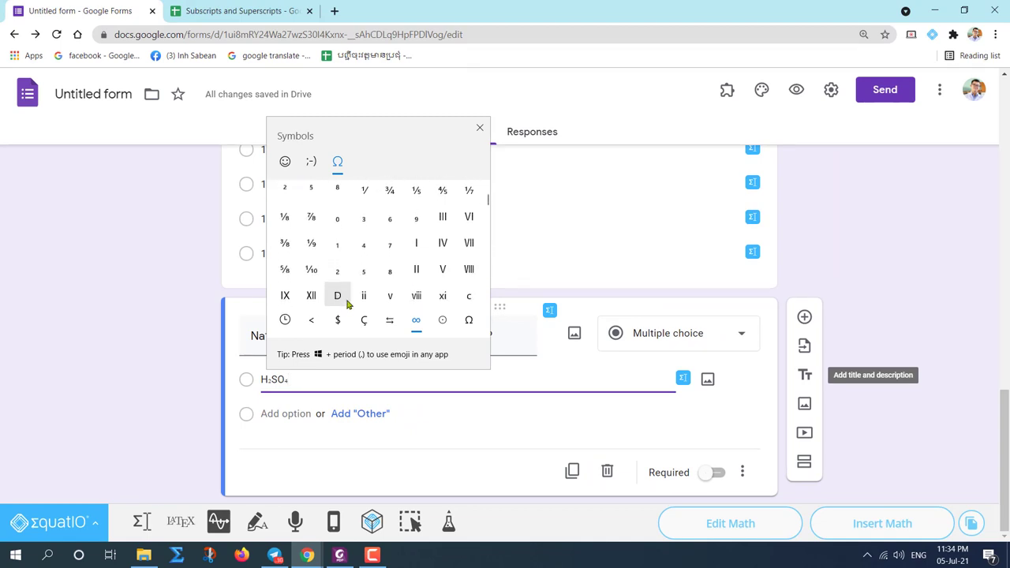
scroll(351, 272, "up", 1)
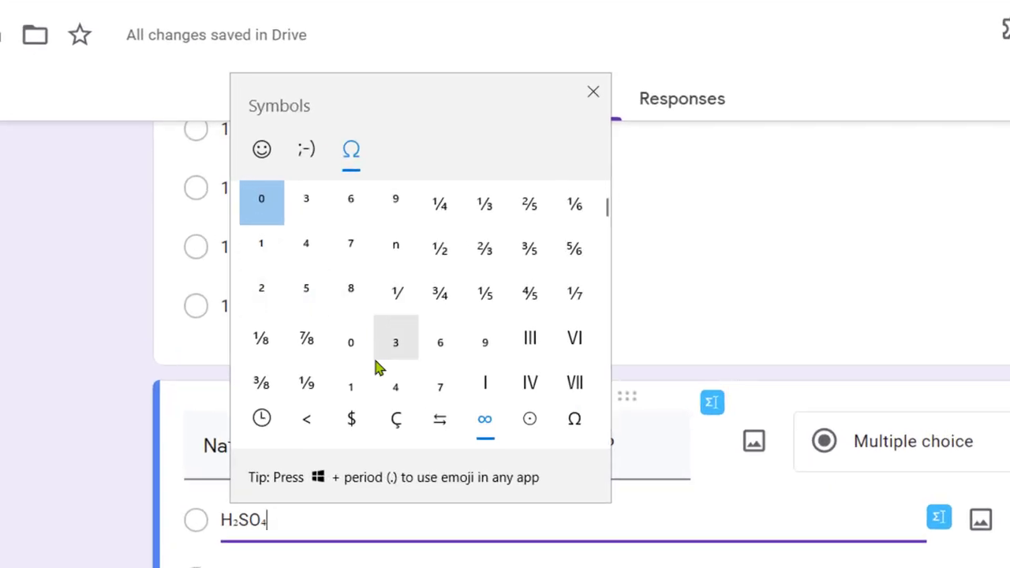
scroll(381, 388, "down", 2)
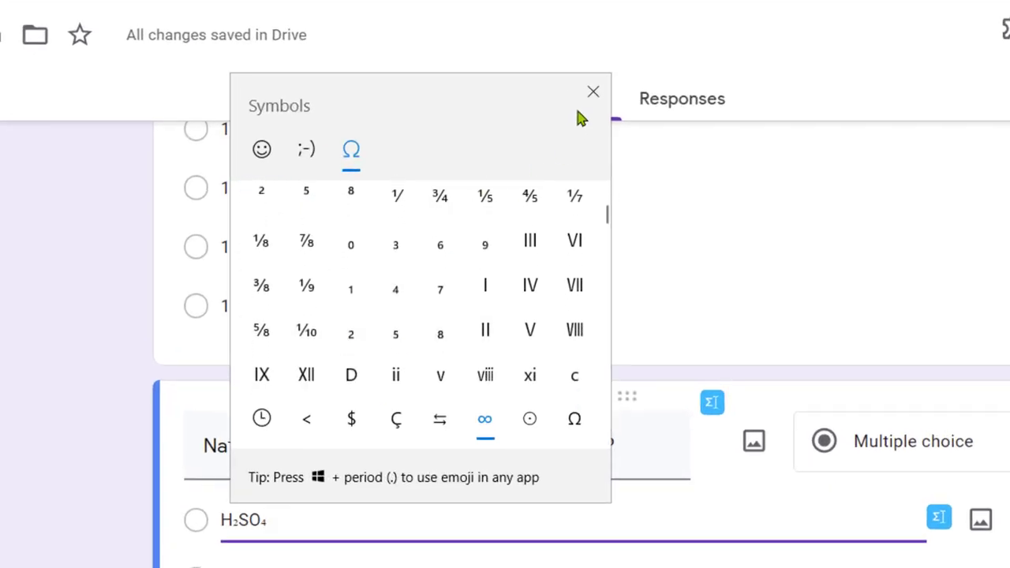
left_click(592, 91)
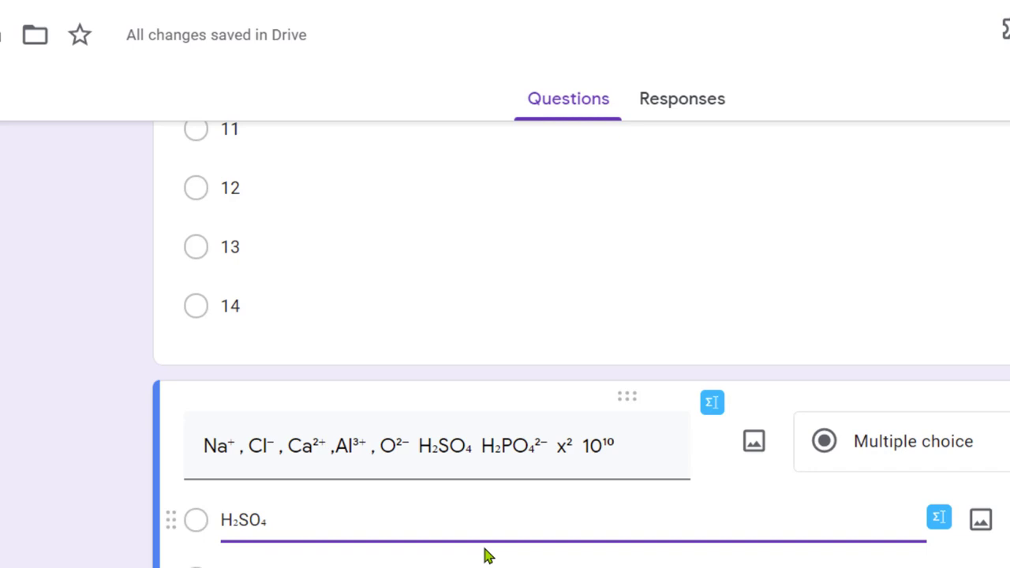
- Append "10²" to the first answer option, inserting the superscript 2 from the math symbols of the emoji picker
type("10")
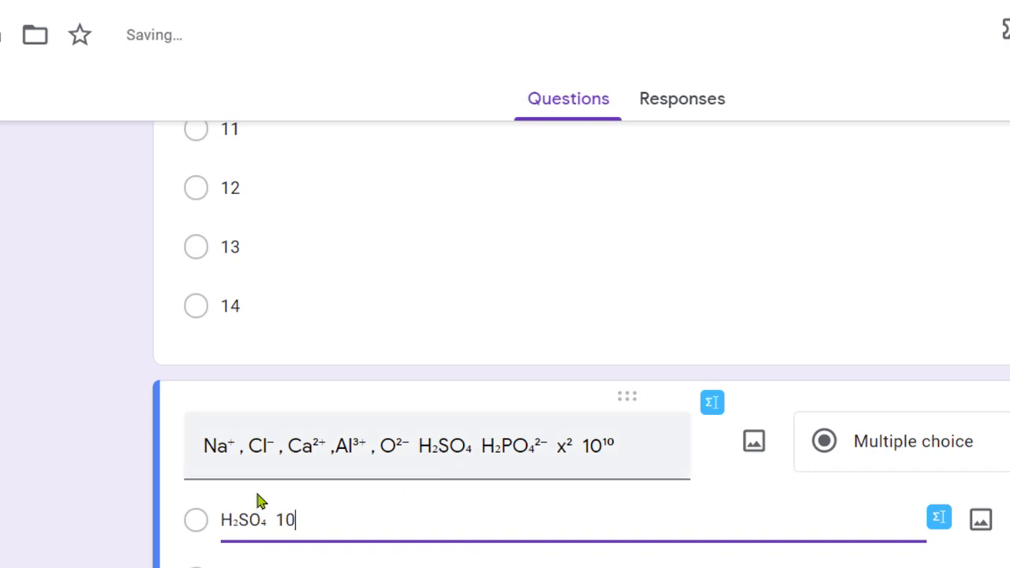
right_click(300, 519)
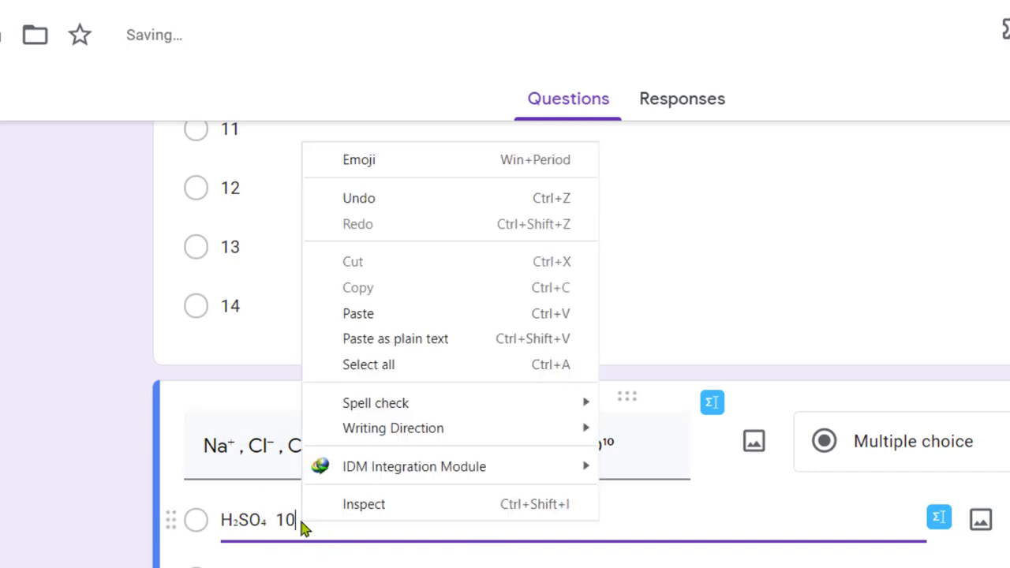
left_click(370, 159)
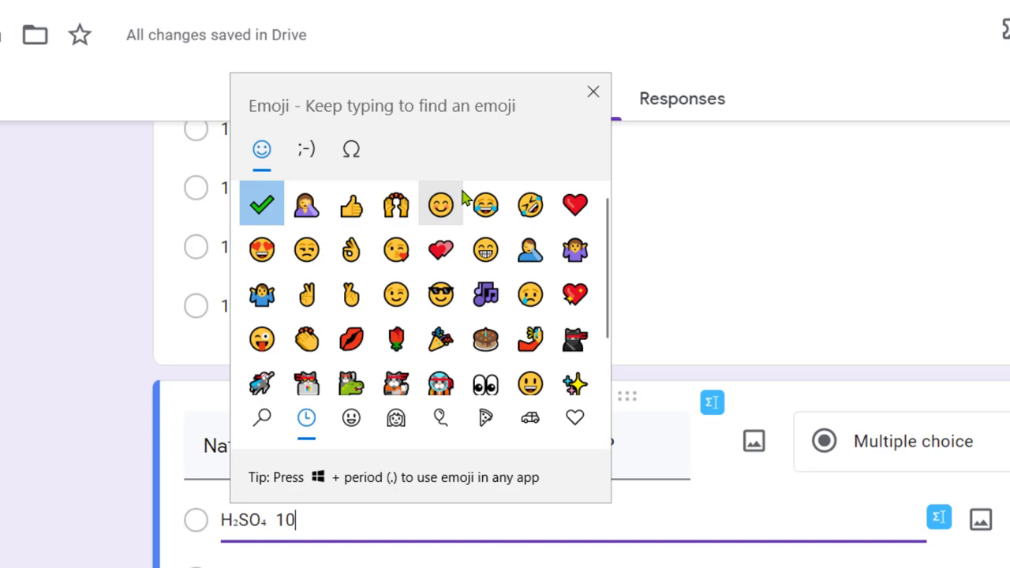
left_click(351, 149)
left_click(268, 296)
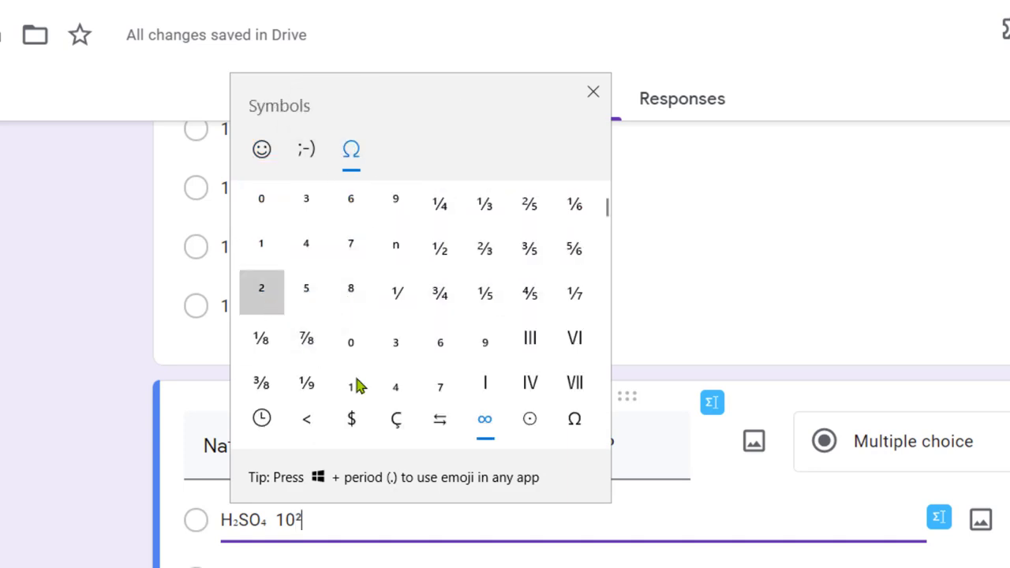
left_click(309, 521)
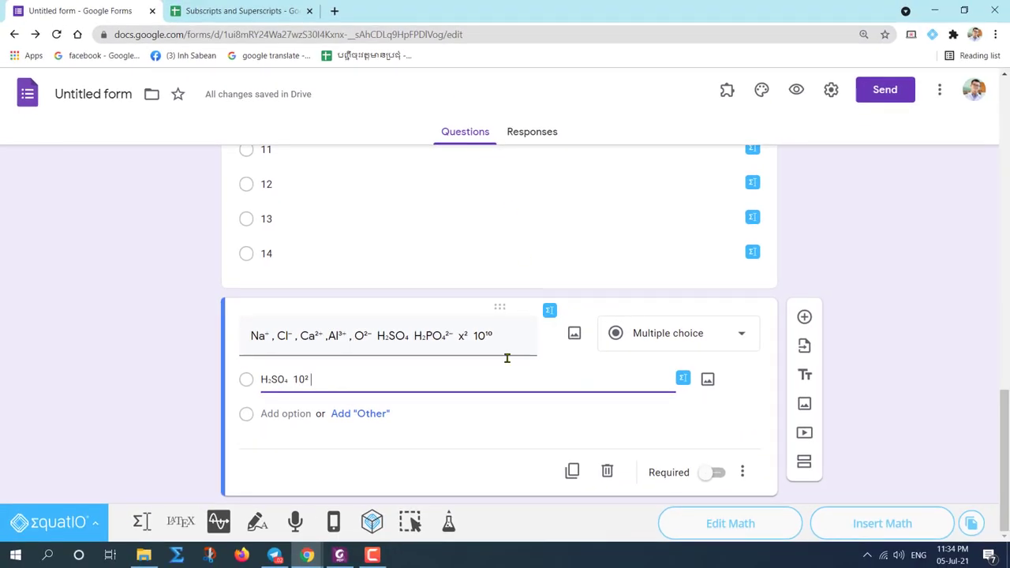
- Review the form's questions in the editor, open the form preview, and check how the equations, chemical formulas and exponents display
scroll(542, 329, "up", 3)
scroll(448, 316, "up", 6)
scroll(434, 307, "down", 7)
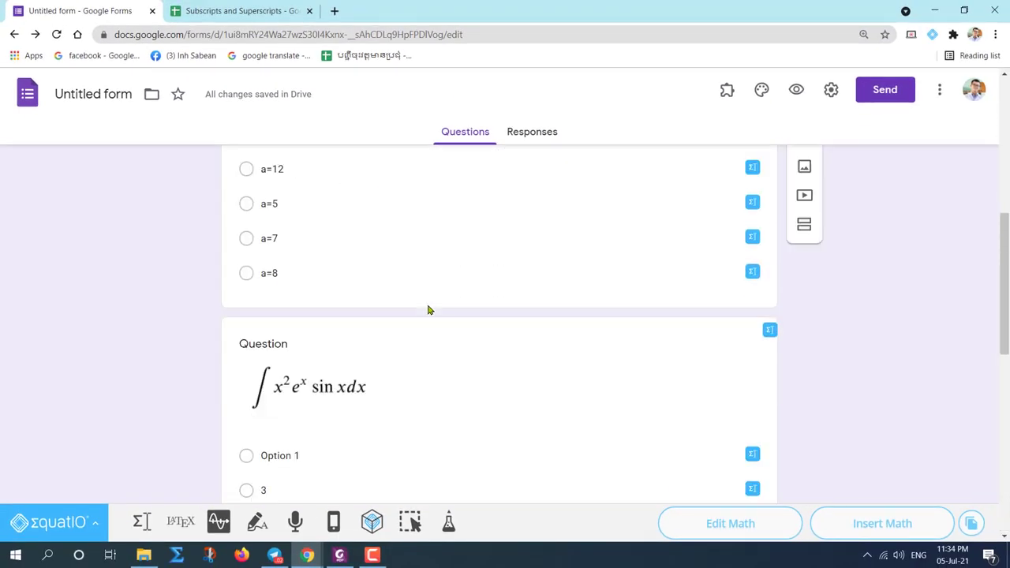
scroll(426, 309, "down", 3)
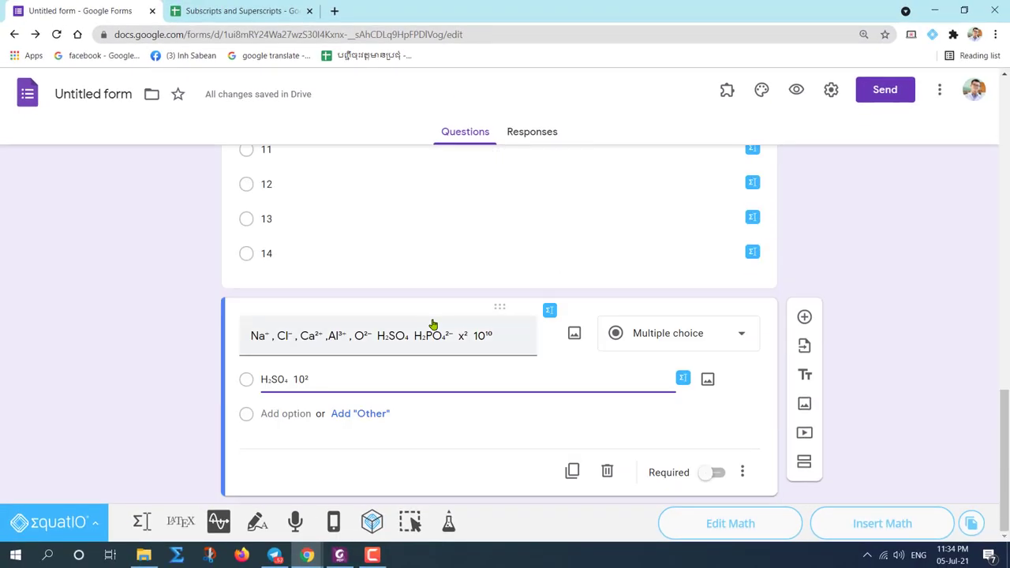
left_click(796, 89)
scroll(443, 250, "down", 4)
scroll(443, 250, "down", 5)
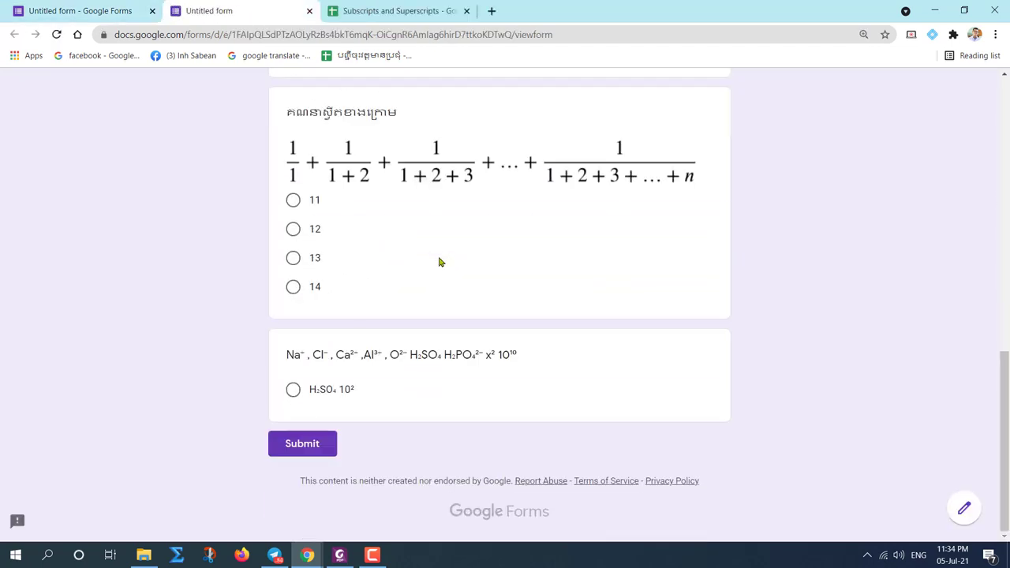
scroll(581, 349, "up", 4)
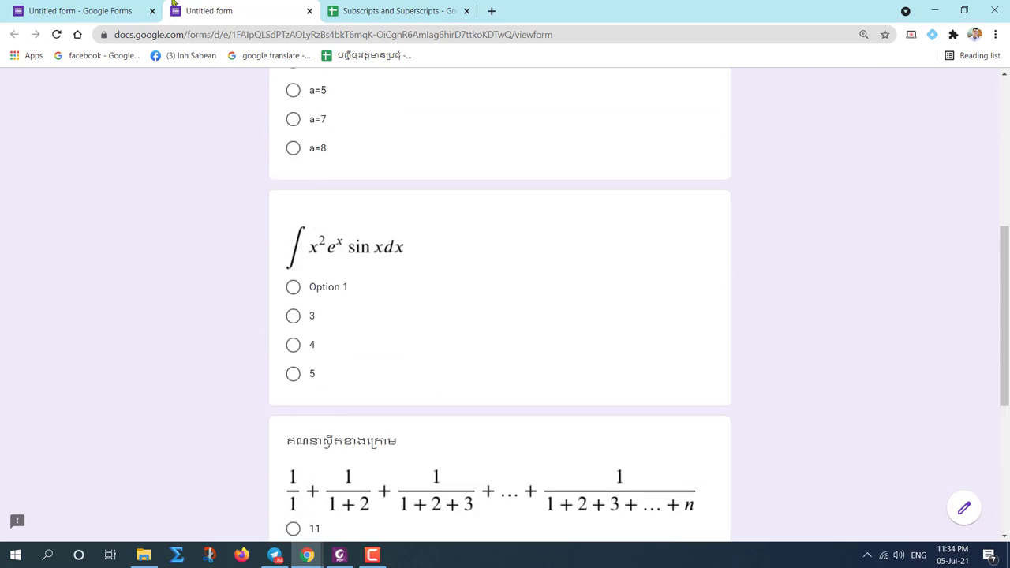